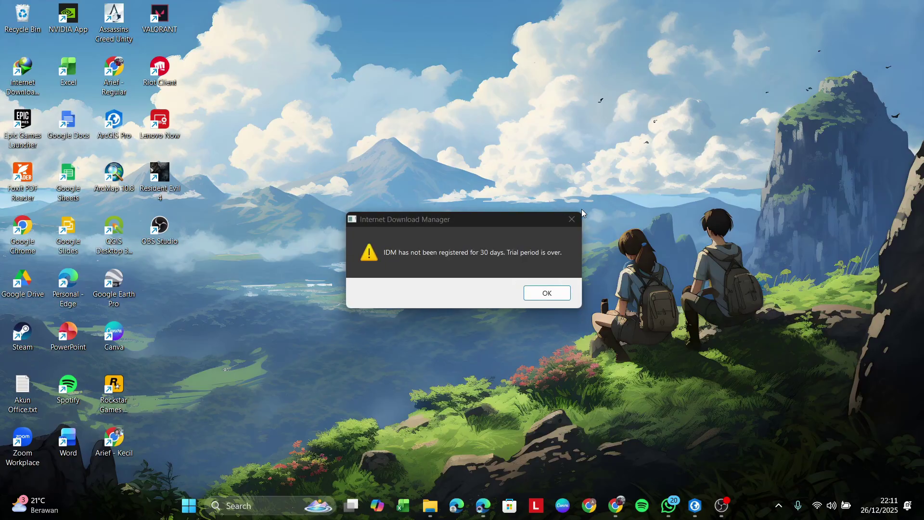
Step: Dismiss the Internet Download Manager notice, switch to Chrome and look through the Landsat 8-9 OLI/TIRS C2 L2 results in EarthExplorer
click(572, 220)
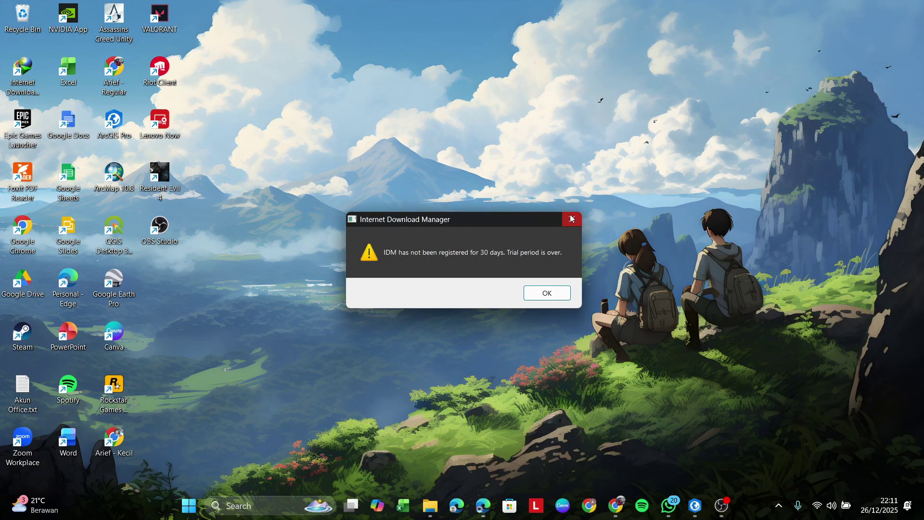
click(546, 305)
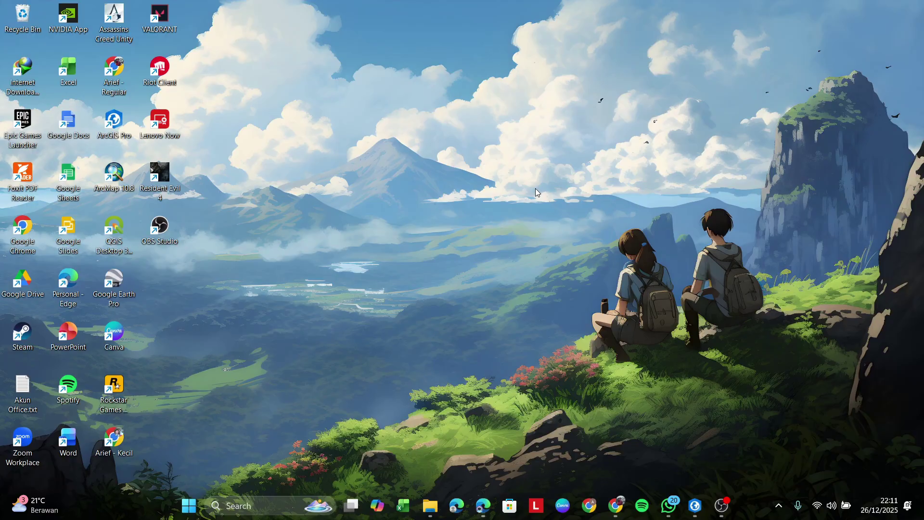
key(alt+Tab)
scroll(180, 256, up, 1)
scroll(181, 260, up, 2)
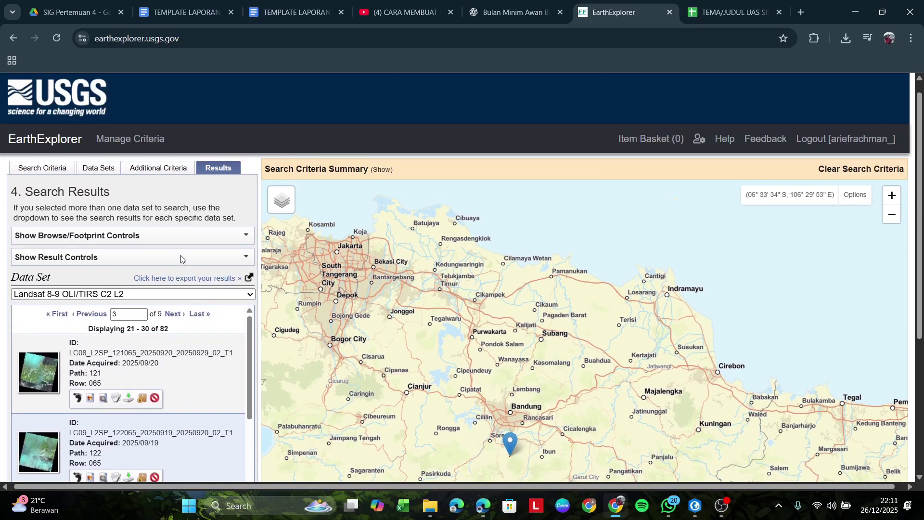
scroll(186, 284, down, 1)
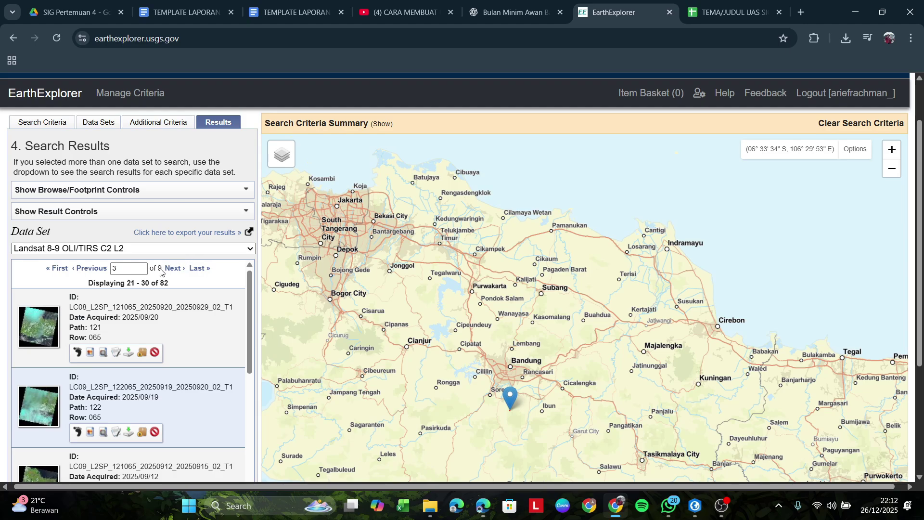
scroll(159, 272, down, 6)
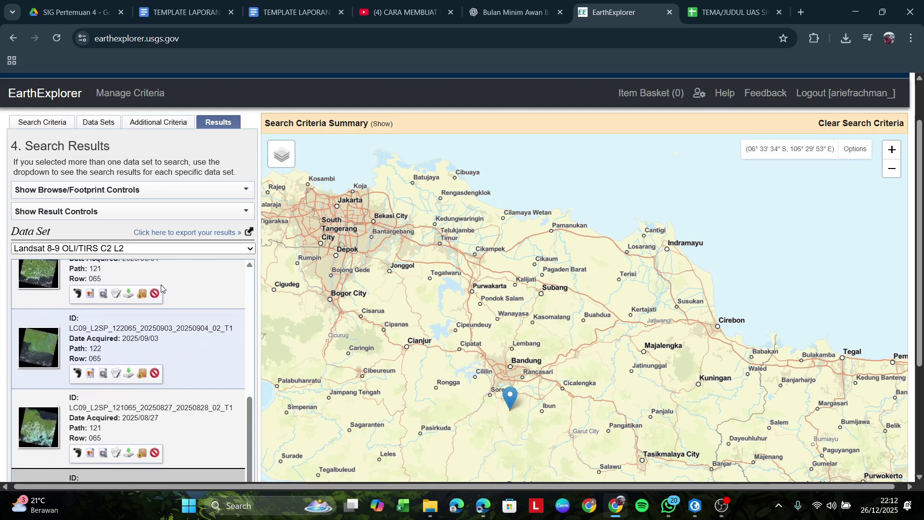
scroll(161, 289, down, 5)
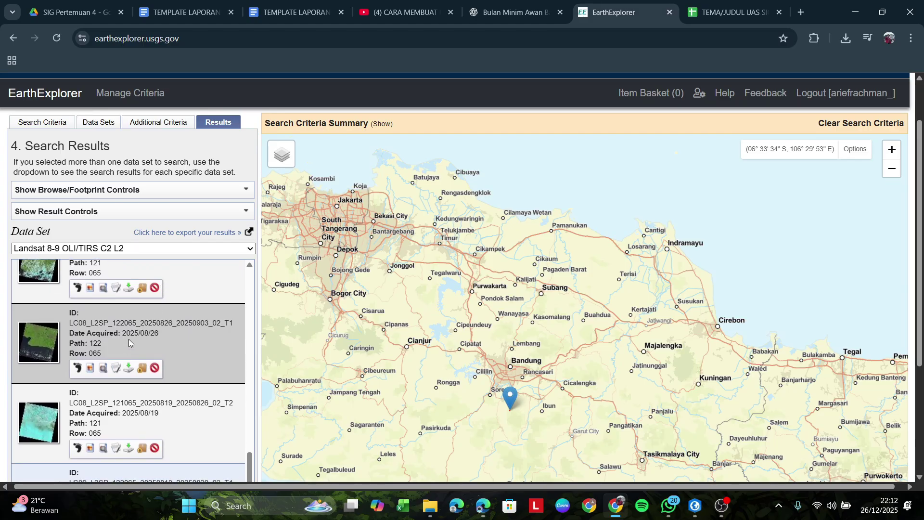
scroll(131, 339, up, 10)
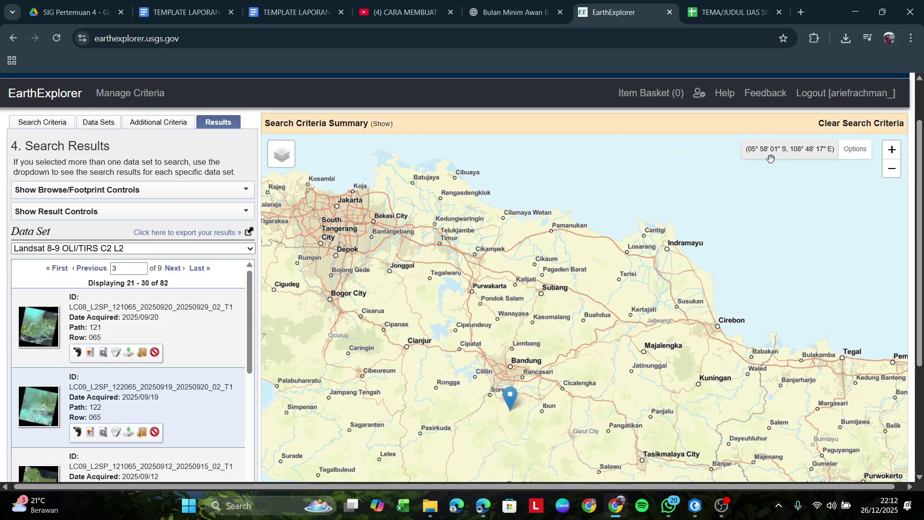
Step: Open Ina-Geoportal in a new browser tab and view its Data Batas Wilayah download, closing the download tab
click(802, 12)
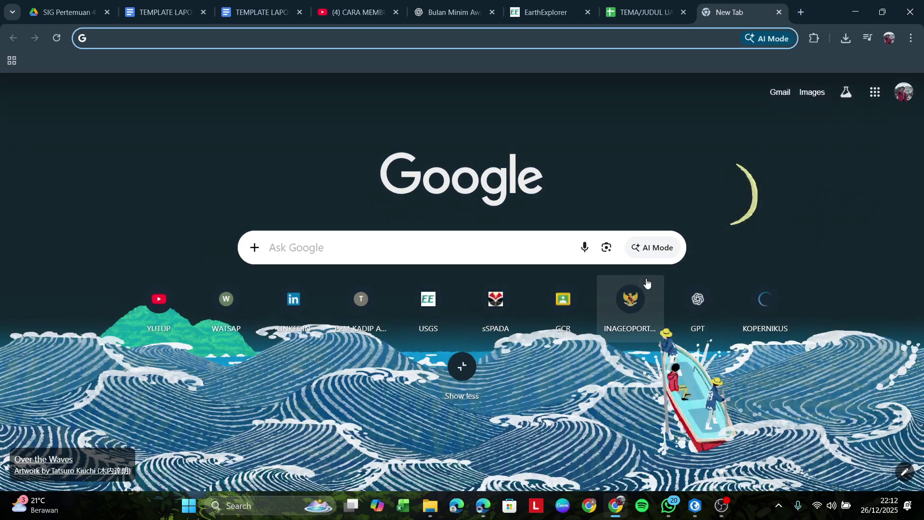
click(630, 330)
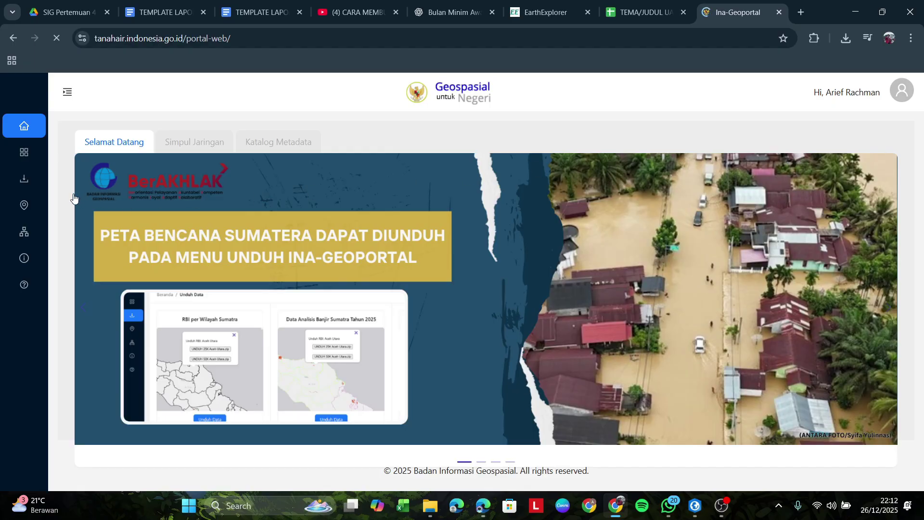
click(23, 179)
scroll(406, 233, down, 5)
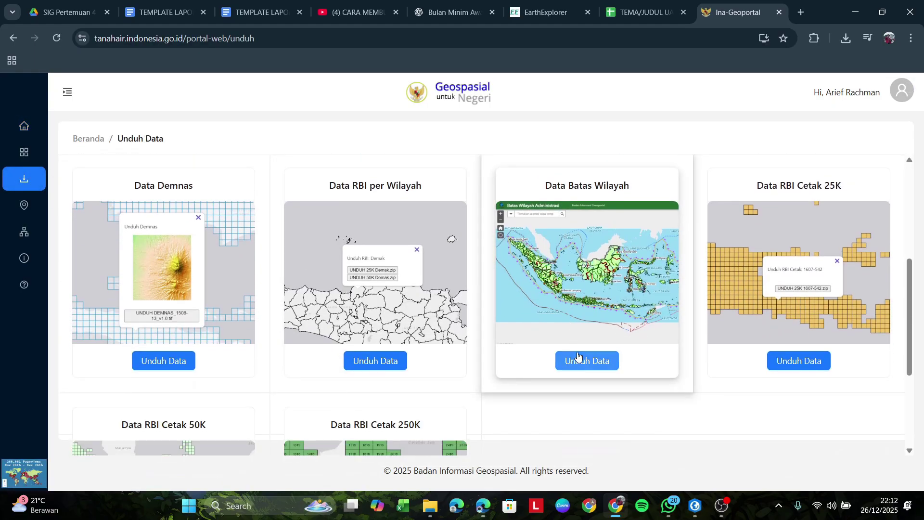
click(578, 357)
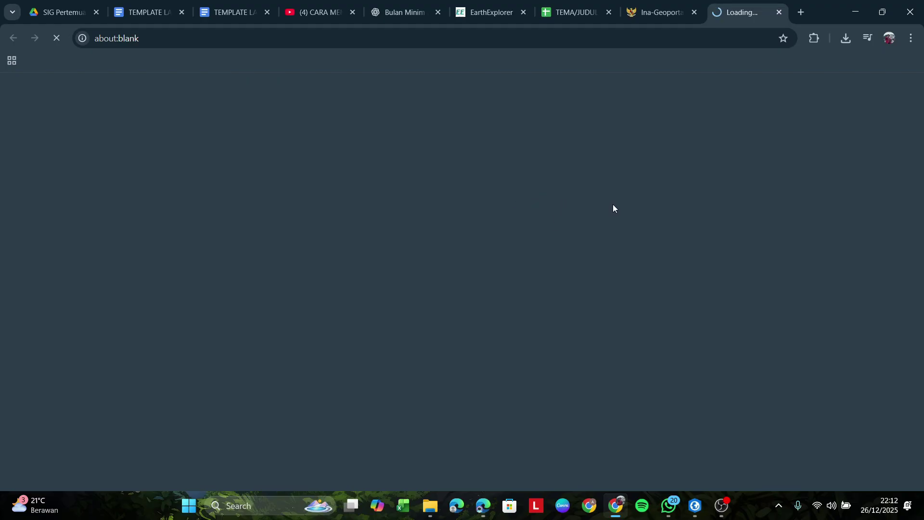
click(780, 13)
key(alt+Tab)
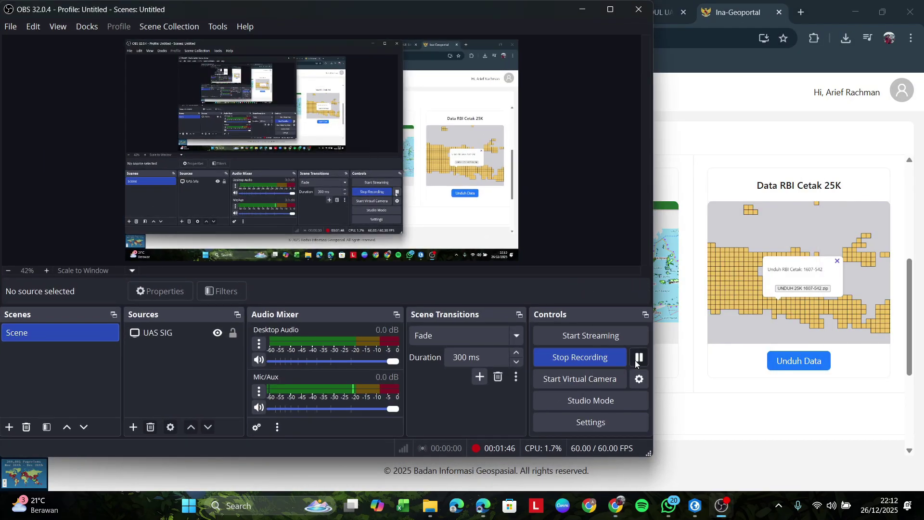
click(640, 357)
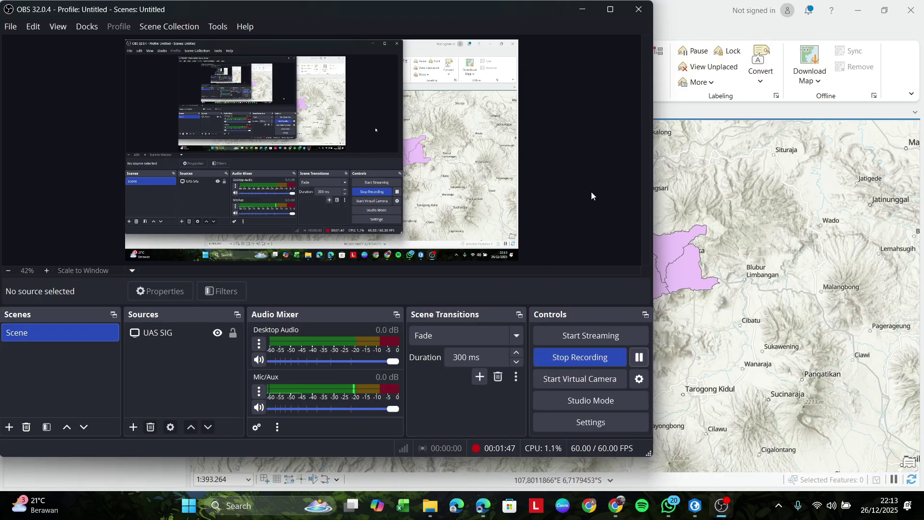
Step: Switch to ArcGIS Pro, show the BATASSOREANG layer and toggle the Kabupaten Bandung-KECAMATAN_PL layer to compare the two boundaries
click(583, 9)
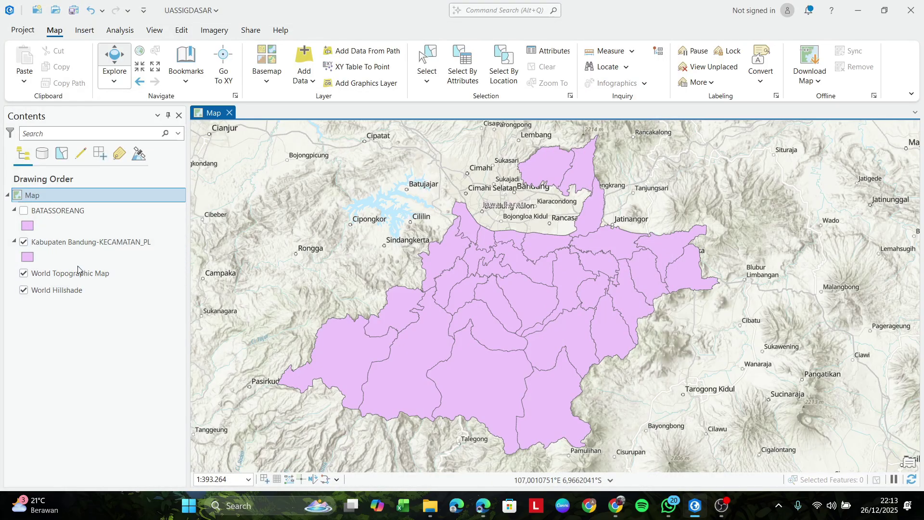
click(76, 330)
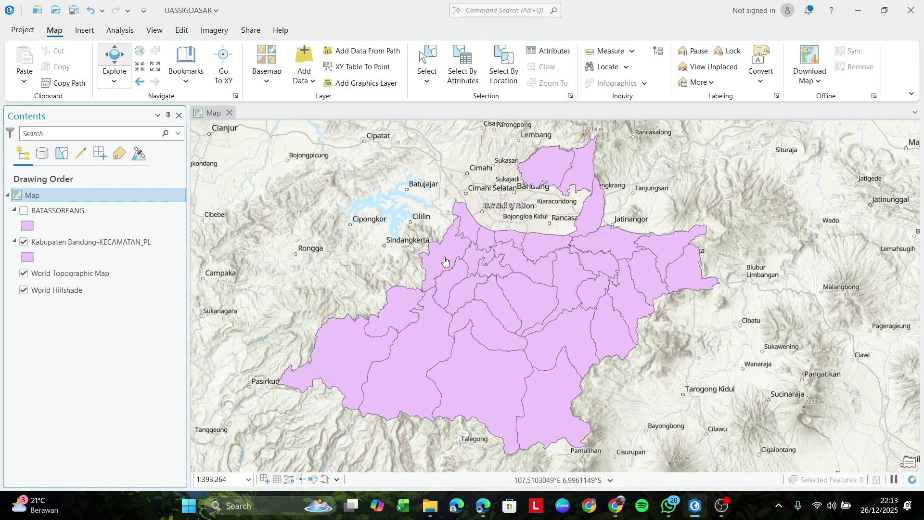
click(24, 242)
click(23, 242)
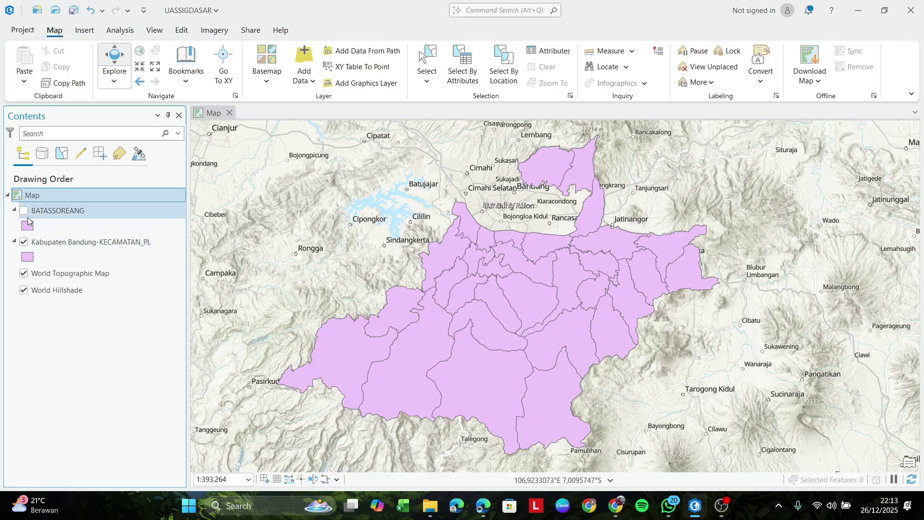
click(24, 243)
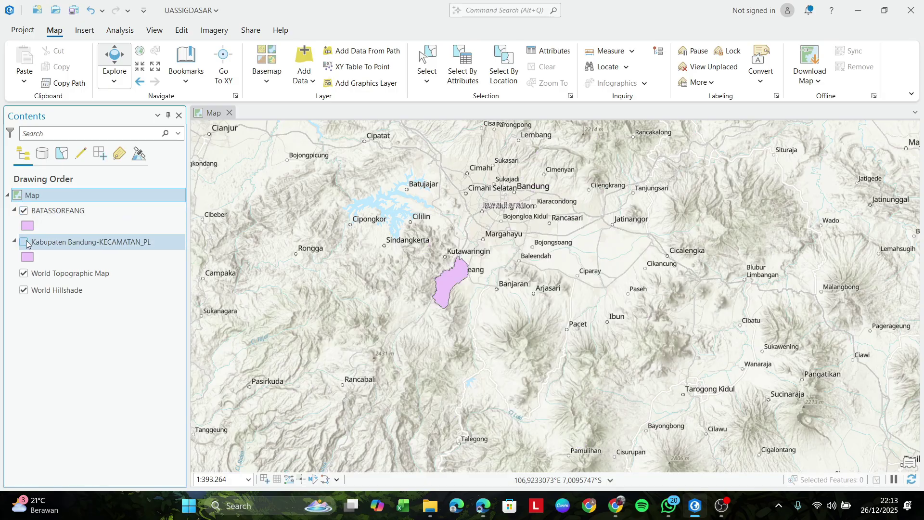
click(23, 242)
Step: Start adding data to the map and browse to the CITRA2025 folder inside UASSIGDASAR
right_click(42, 192)
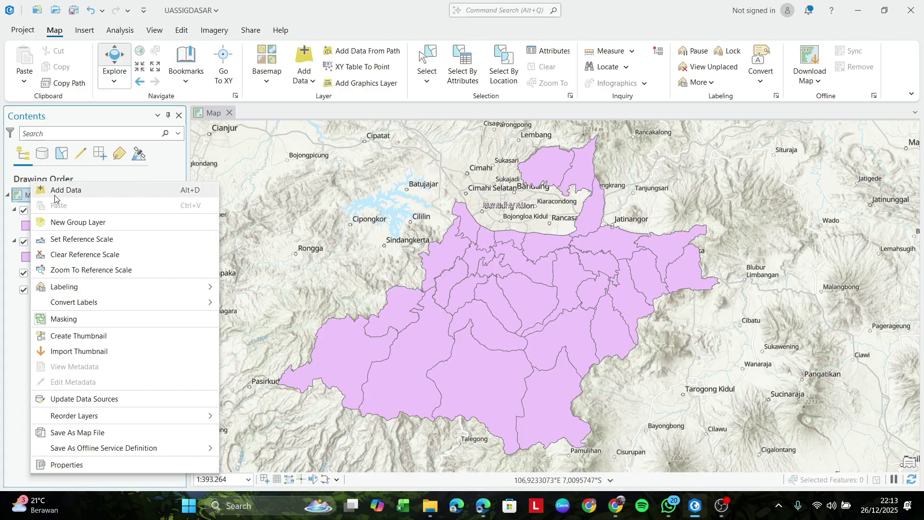
click(117, 193)
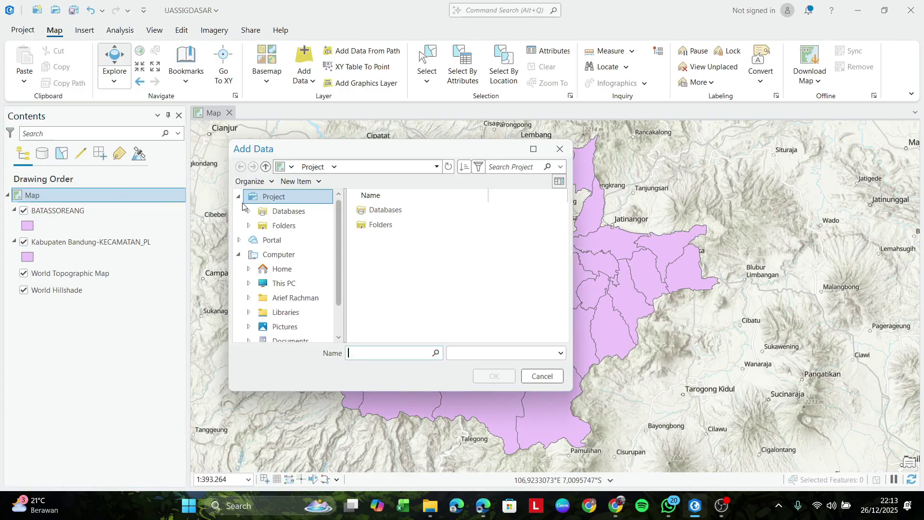
click(333, 166)
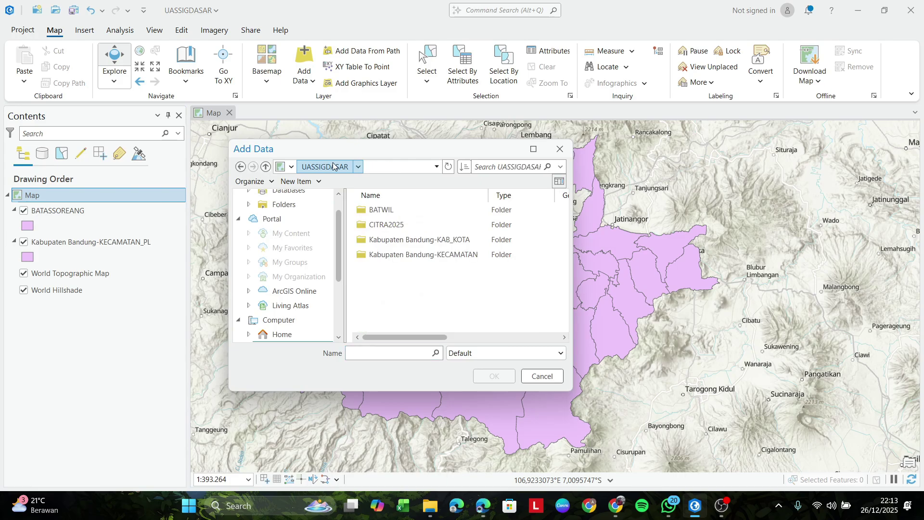
double_click(386, 225)
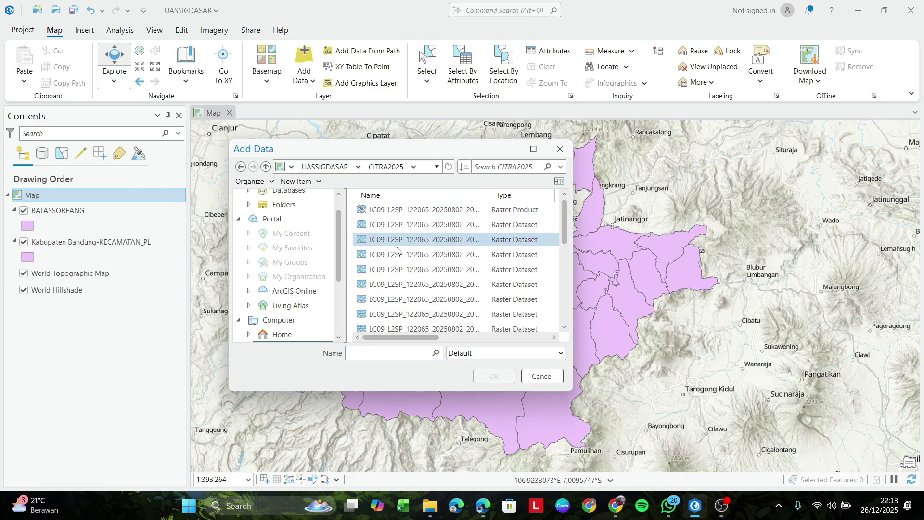
Step: Select the Landsat SR_B5 and SR_B6 rasters in the CITRA2025 folder for adding to the map
scroll(397, 247, down, 1)
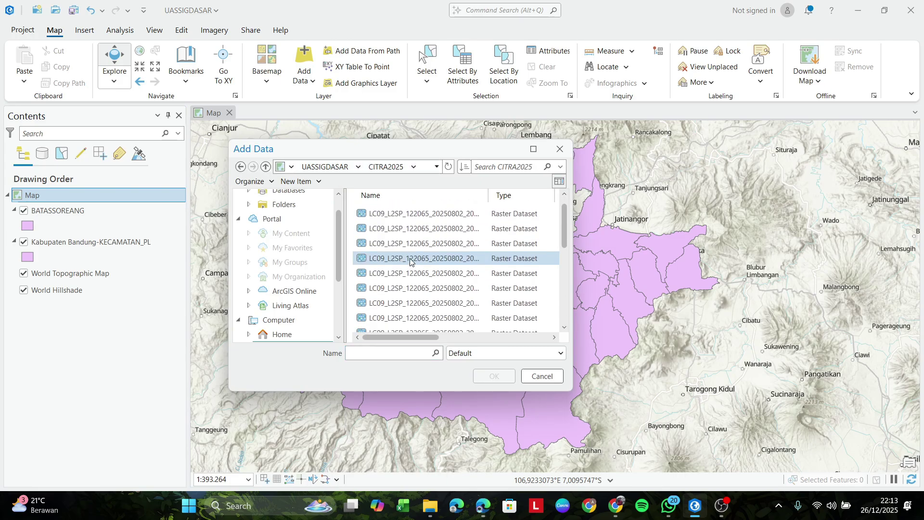
scroll(366, 243, up, 1)
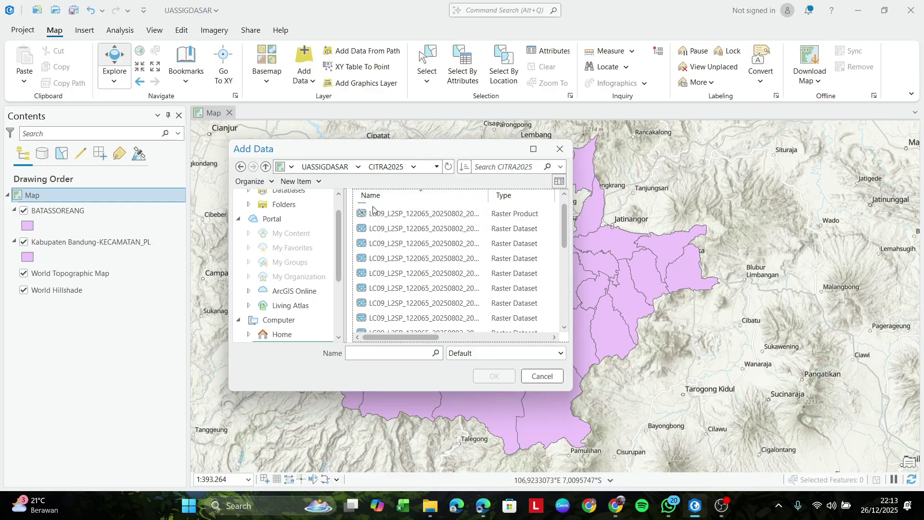
scroll(386, 240, up, 1)
scroll(433, 241, down, 2)
click(441, 260)
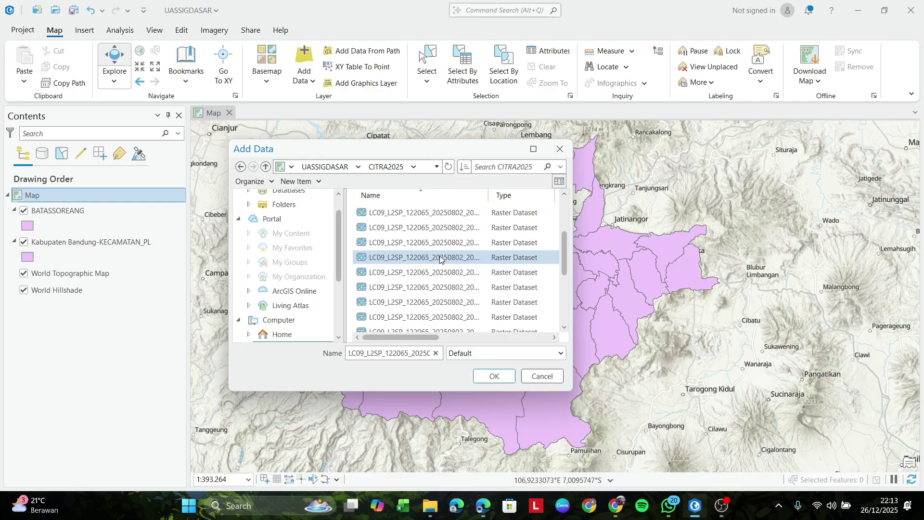
click(436, 271)
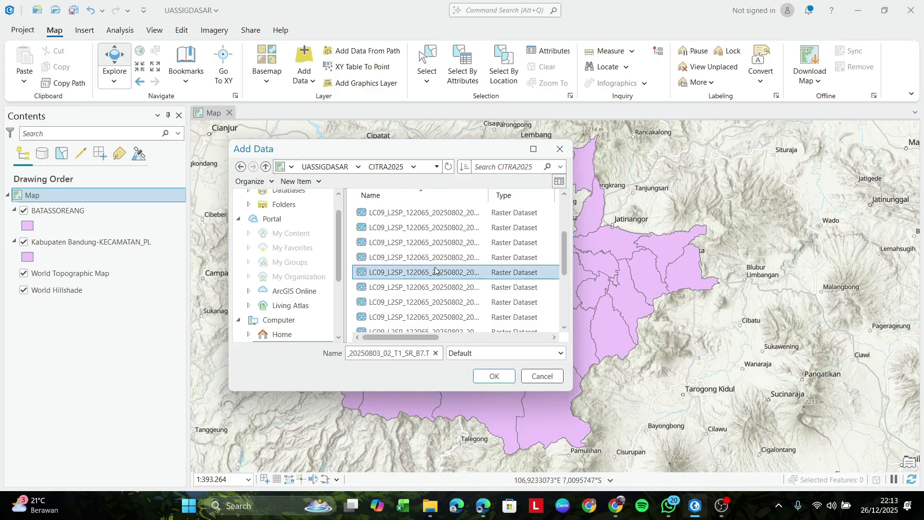
click(451, 243)
shift+click(452, 258)
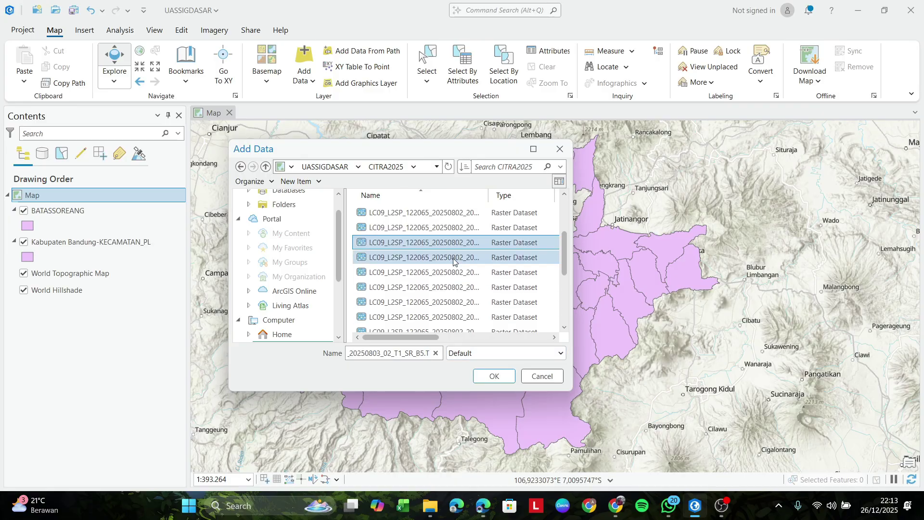
shift+click(453, 260)
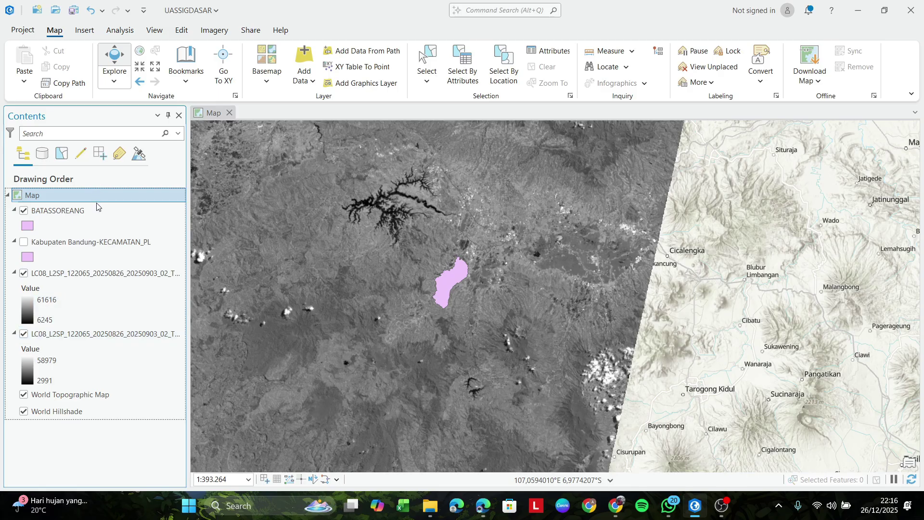
Step: Open the Raster Calculator from the Map Algebra toolset of Spatial Analyst Tools, ready for entering the map algebra expression
click(496, 10)
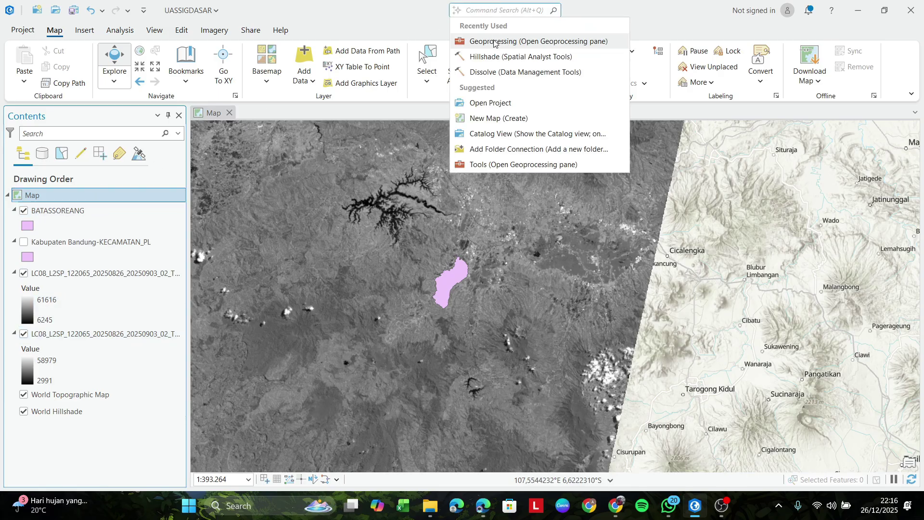
click(495, 41)
scroll(734, 348, down, 10)
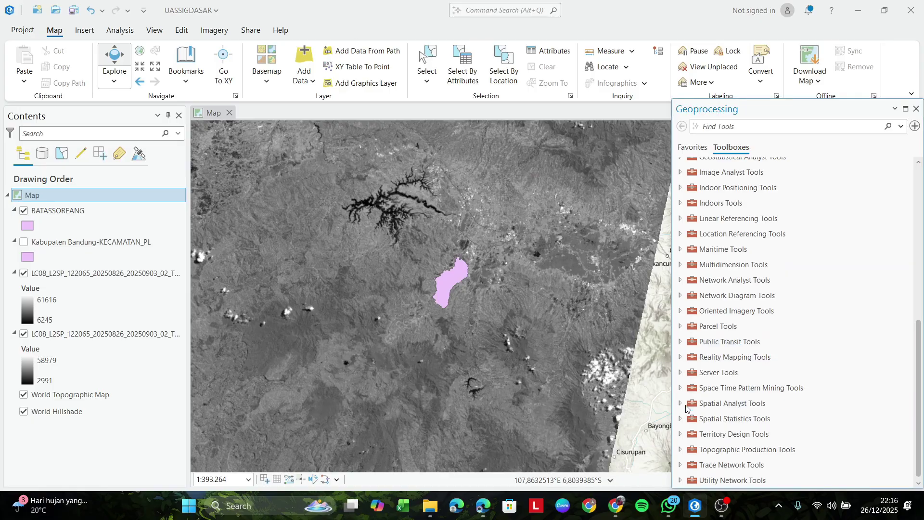
double_click(716, 405)
scroll(716, 408, down, 3)
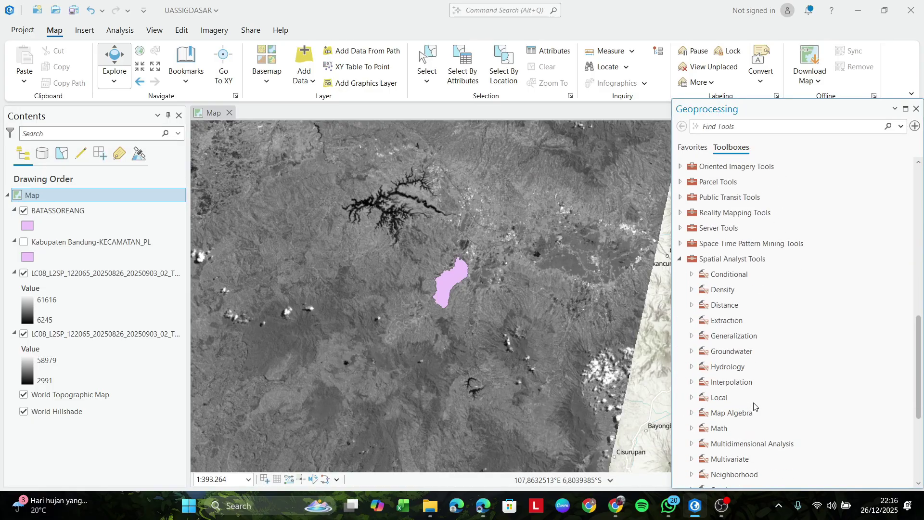
double_click(699, 415)
double_click(712, 430)
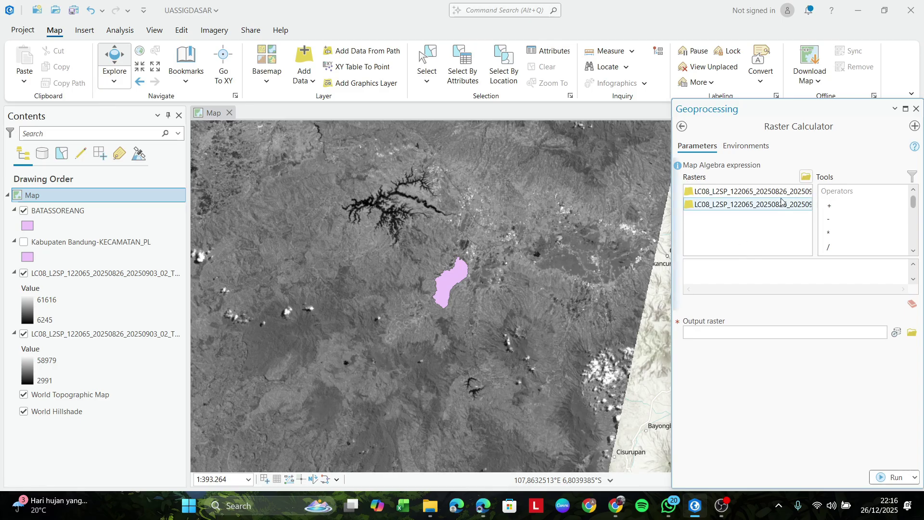
click(709, 267)
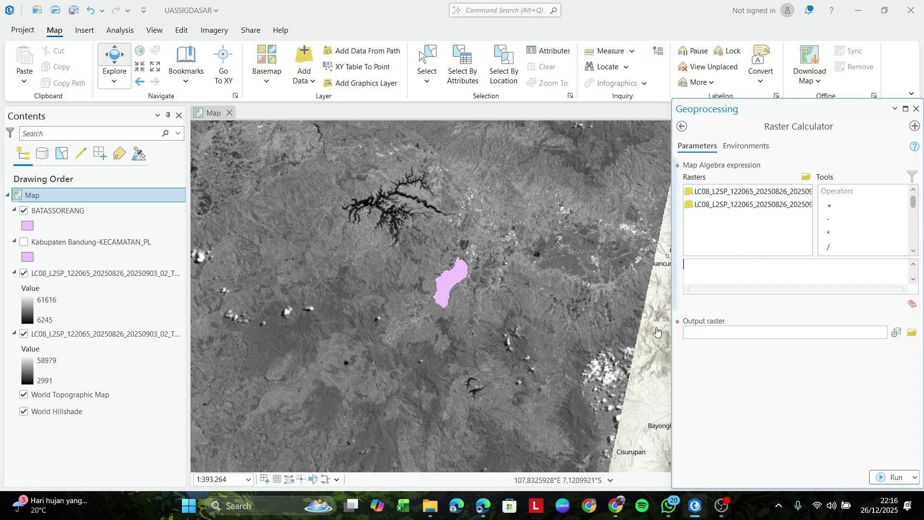
Step: Switch to the journal article PDF in Edge and review its NDBI formula section and title page
click(484, 505)
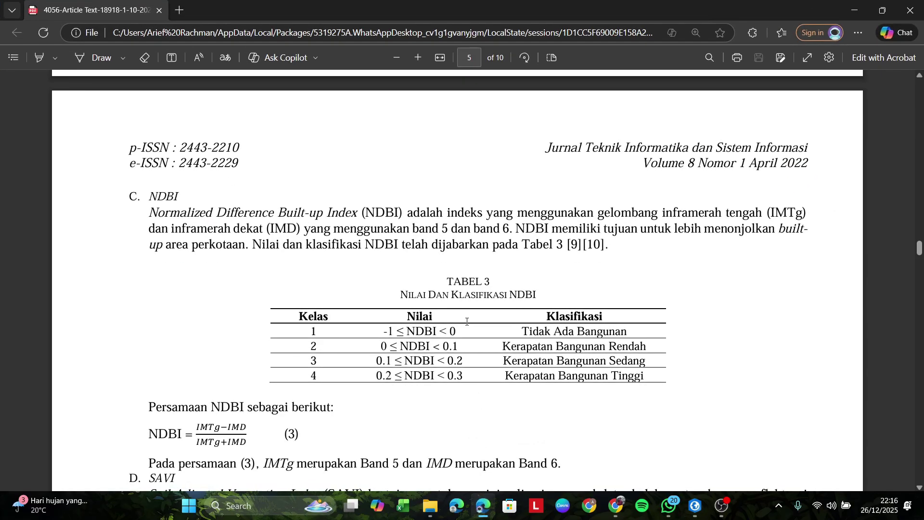
scroll(913, 239, up, 1)
drag(913, 236, 911, 72)
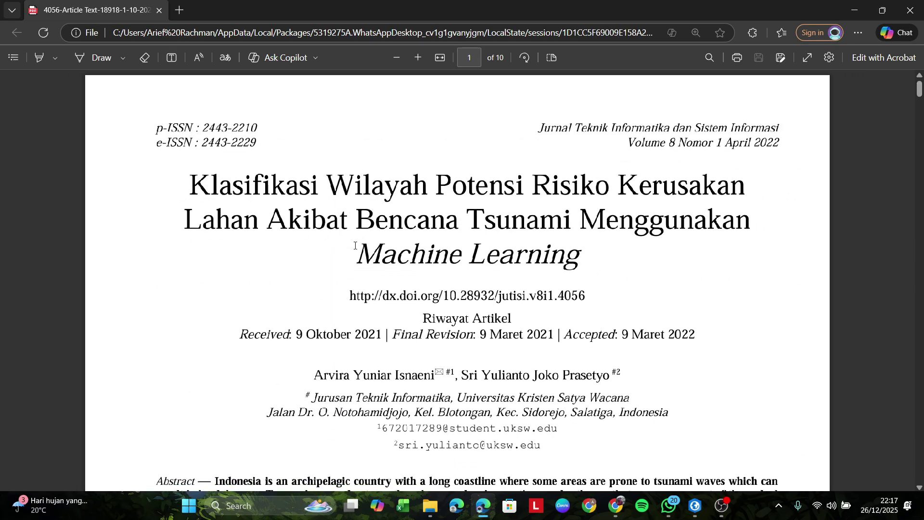
scroll(377, 244, down, 1)
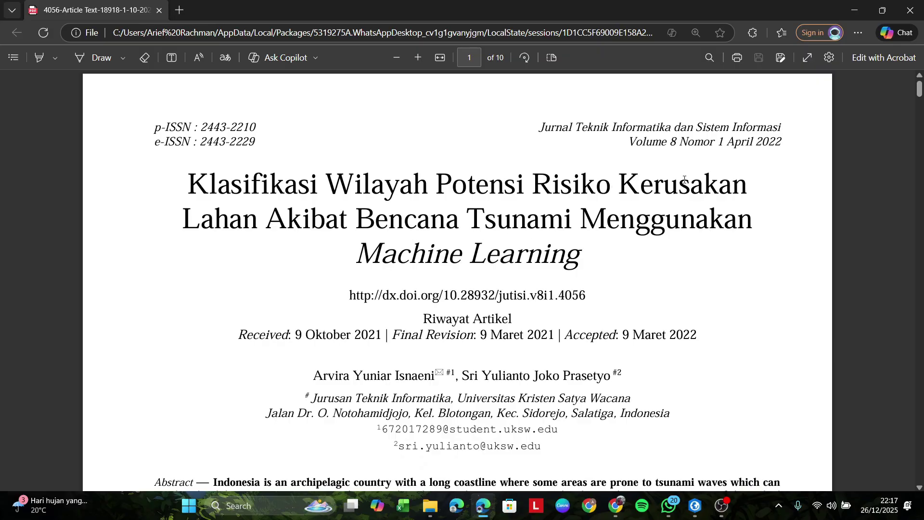
Step: Find the NDBI section on page 5 of the article and examine its classification table, equation 3 and band definitions
drag(920, 92, 533, 212)
scroll(532, 213, down, 10)
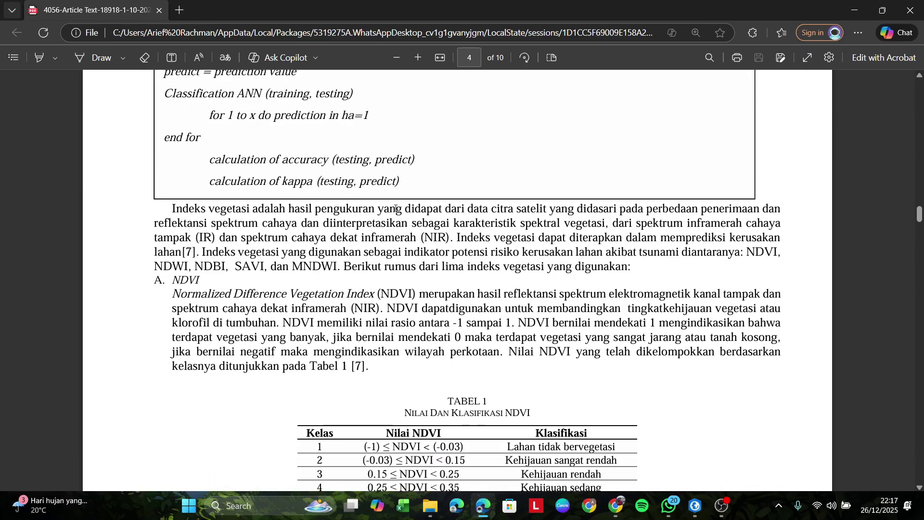
scroll(385, 218, down, 7)
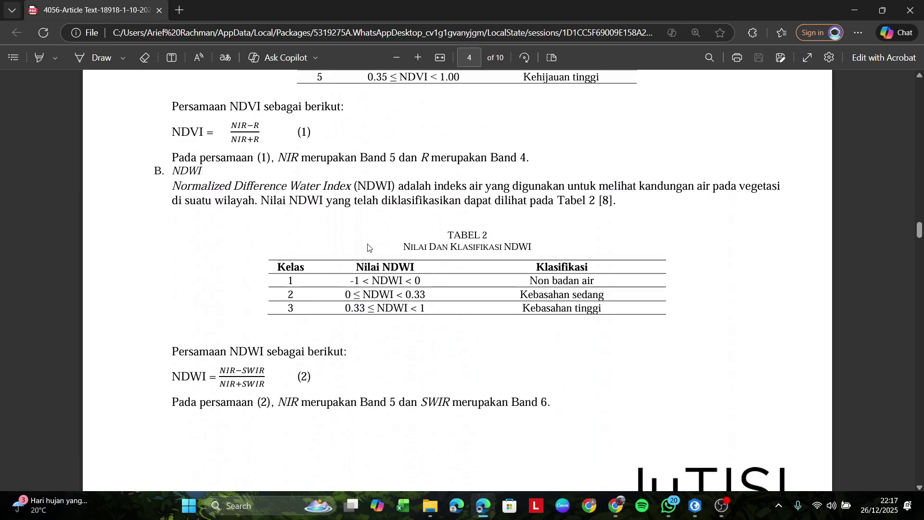
scroll(268, 262, down, 7)
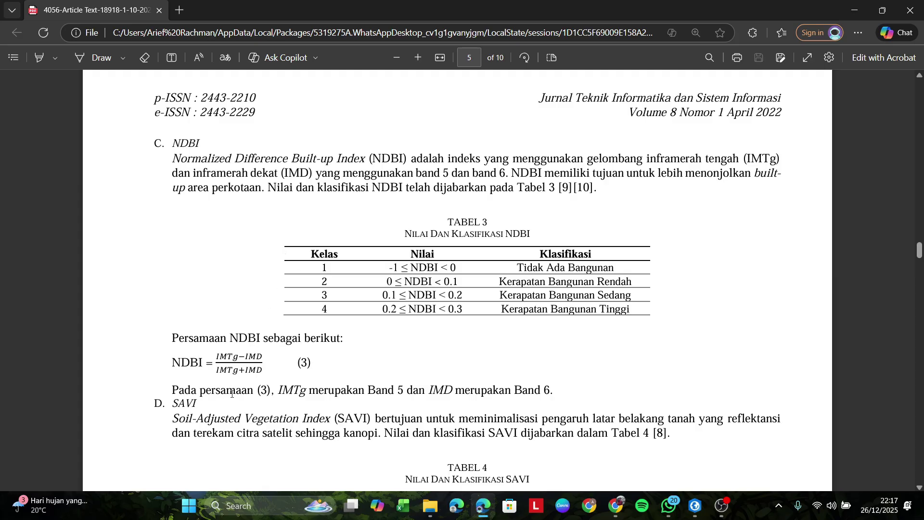
drag(359, 392, 562, 391)
click(525, 324)
Step: Switch back to the UASSIGDASAR project in ArcGIS Pro with the Raster Calculator open
key(alt+Tab)
key(alt+Tab)
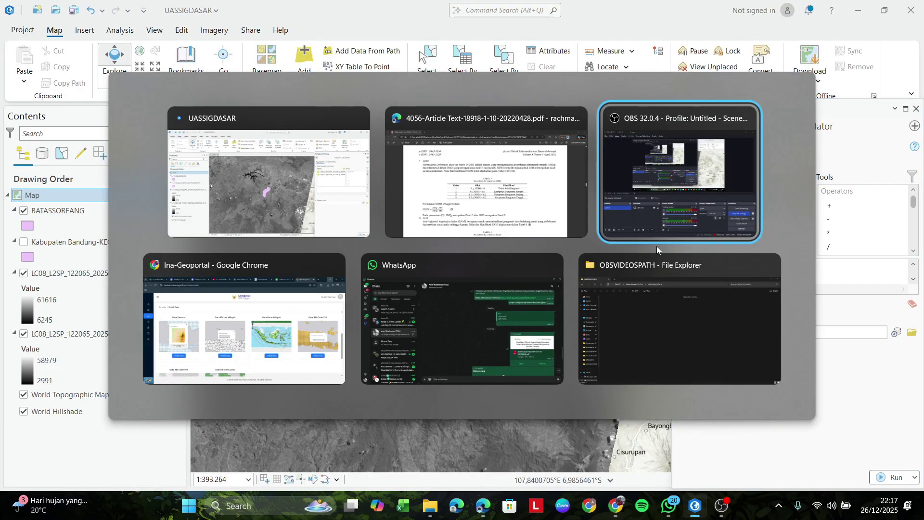
click(657, 246)
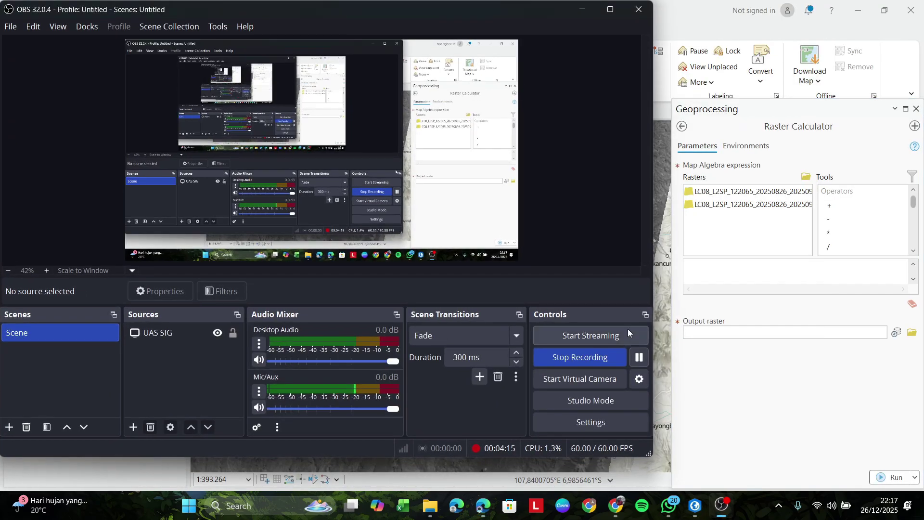
click(588, 11)
Step: Build the NDBI numerator in the Map Algebra expression as Float of the SR_B6 raster minus the SR_B5 raster
scroll(838, 226, down, 5)
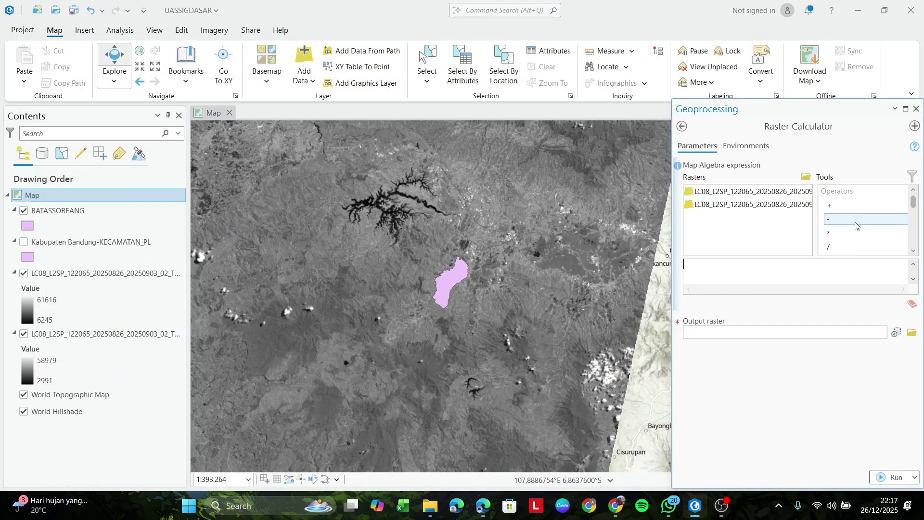
scroll(856, 224, down, 4)
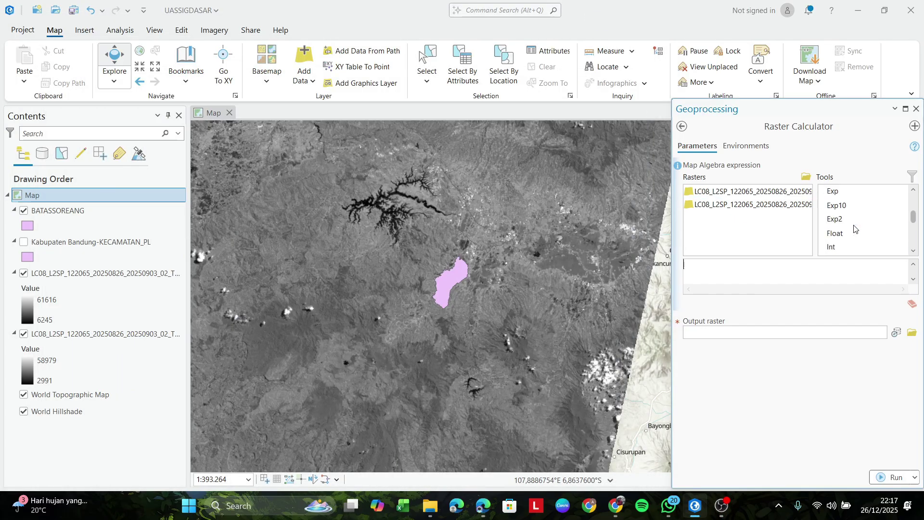
double_click(852, 233)
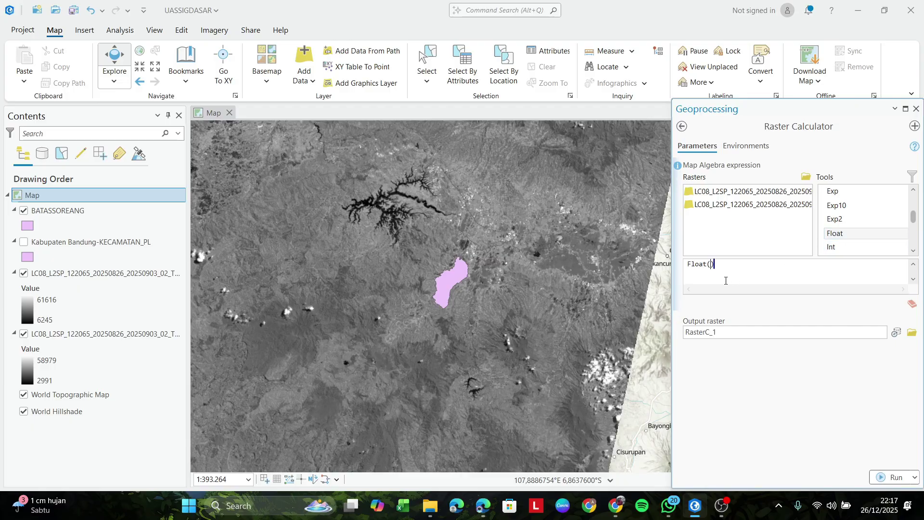
double_click(727, 196)
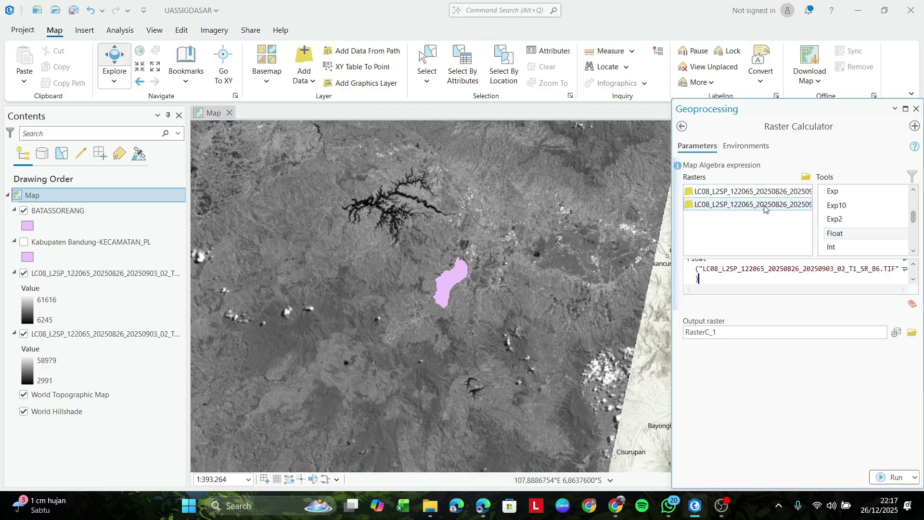
scroll(847, 214, up, 5)
double_click(849, 218)
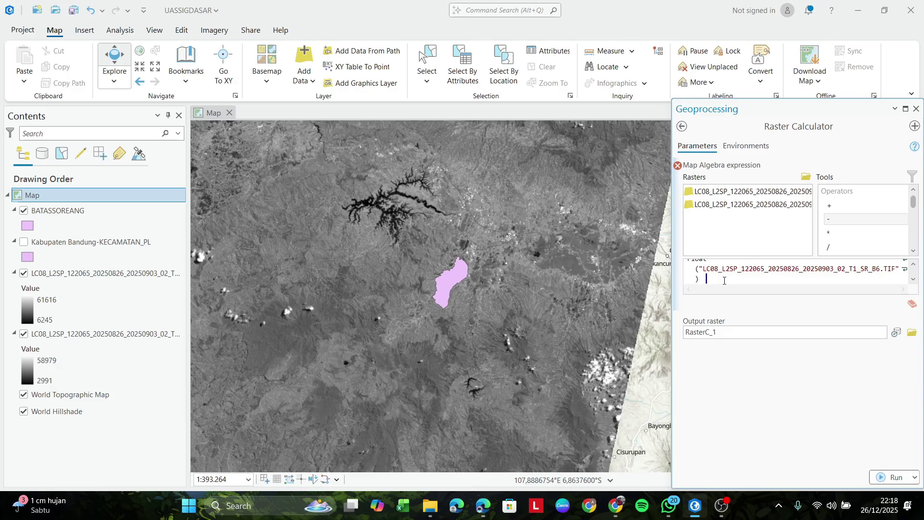
drag(672, 258, 633, 260)
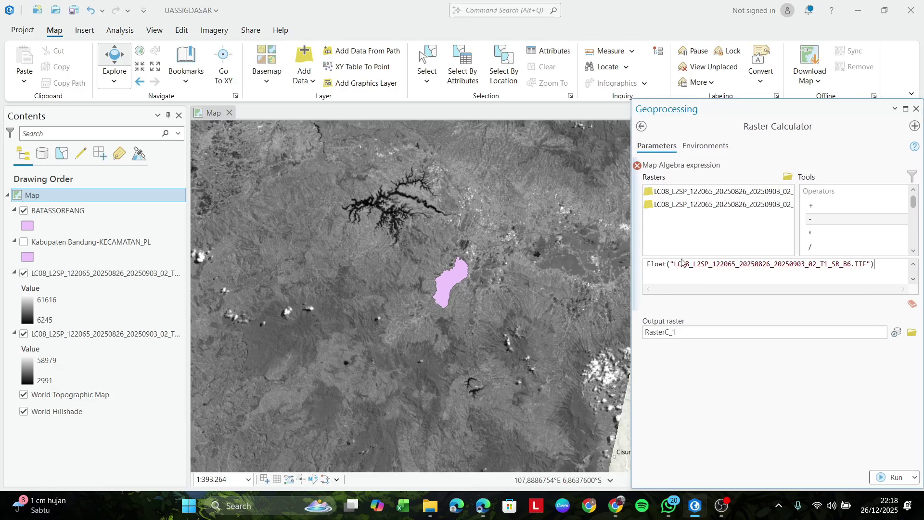
click(829, 223)
double_click(829, 222)
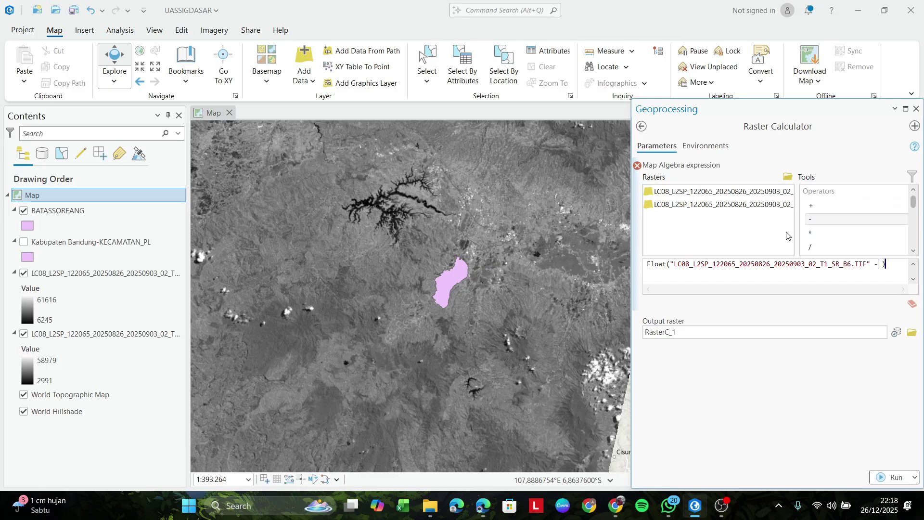
double_click(760, 210)
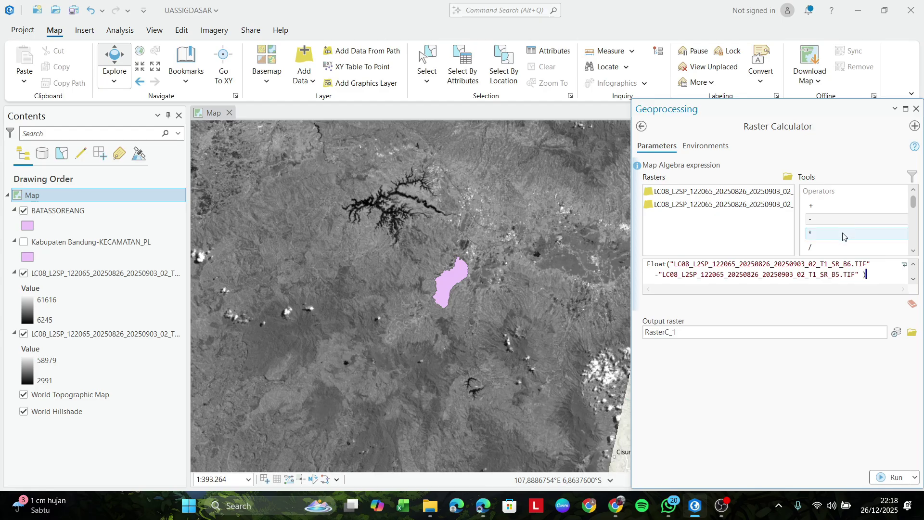
Step: Complete the NDBI expression by dividing the numerator by Float of the SR_B6 raster plus the SR_B5 raster
click(847, 247)
scroll(846, 232, down, 2)
scroll(846, 232, down, 5)
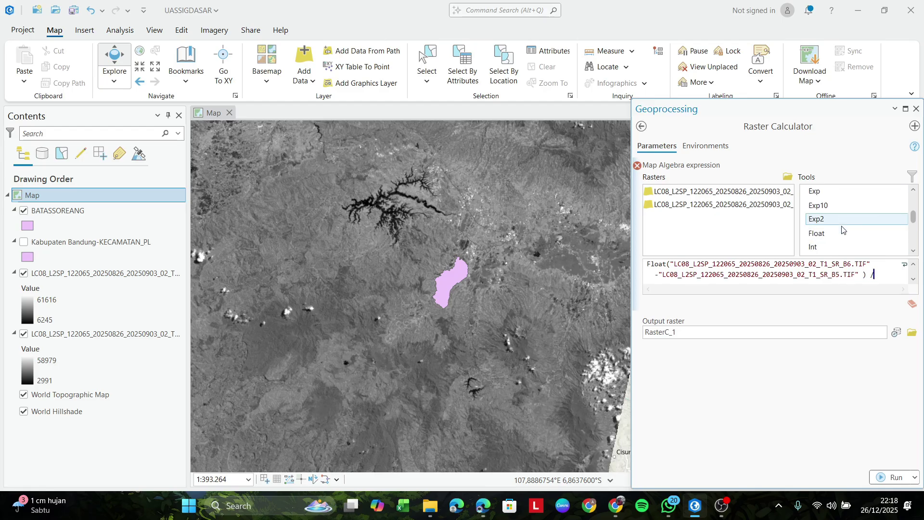
click(841, 235)
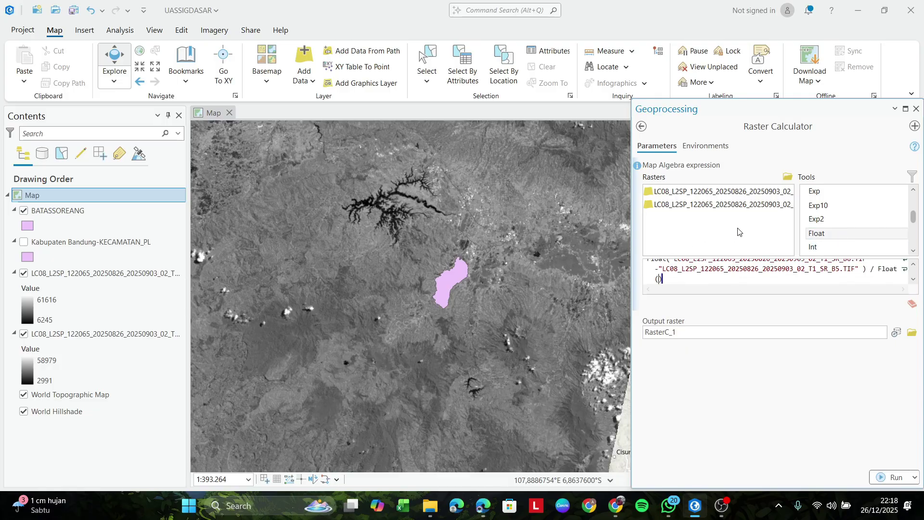
double_click(739, 195)
scroll(843, 214, up, 5)
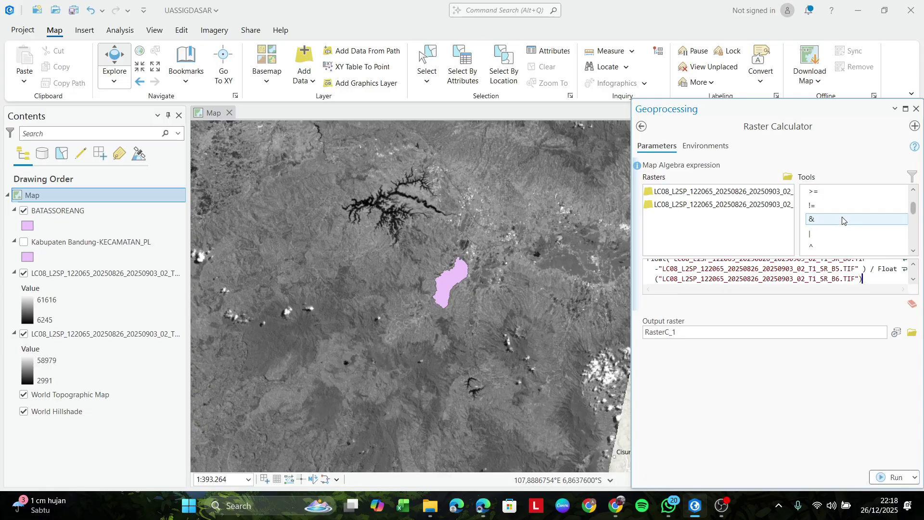
click(842, 206)
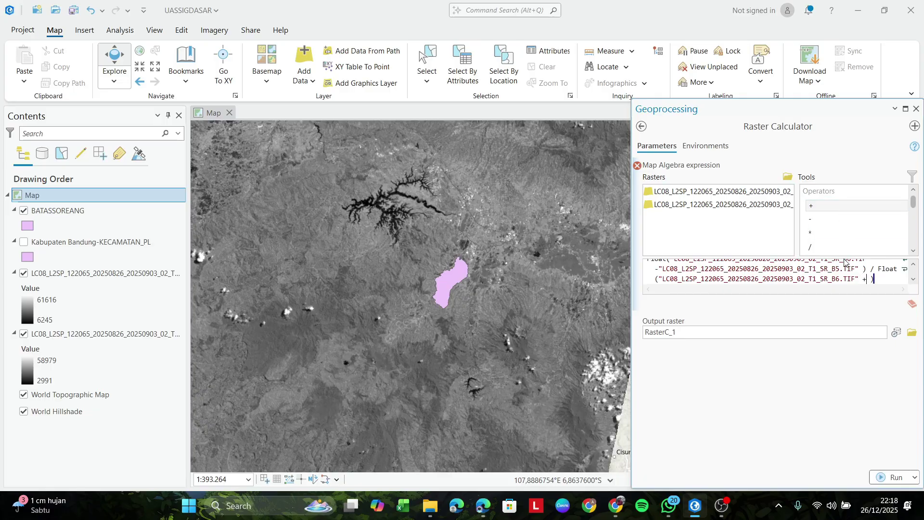
double_click(774, 206)
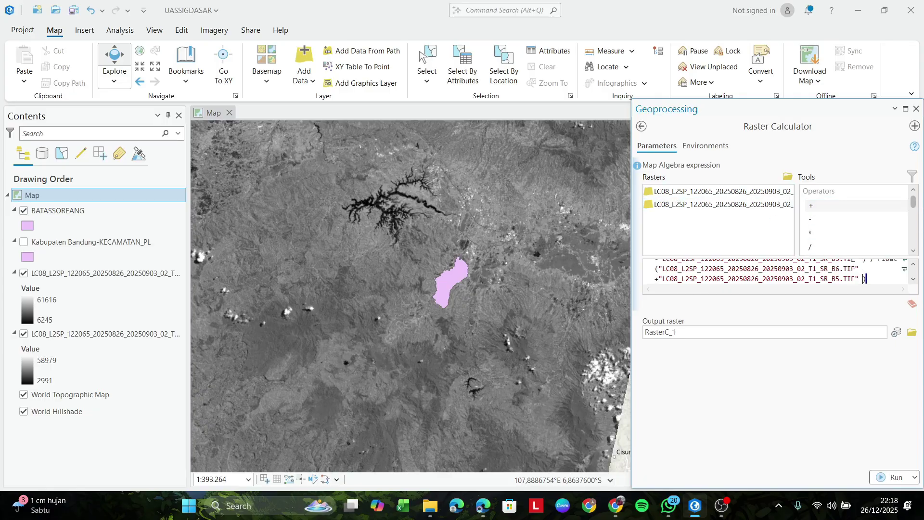
key(alt+Tab)
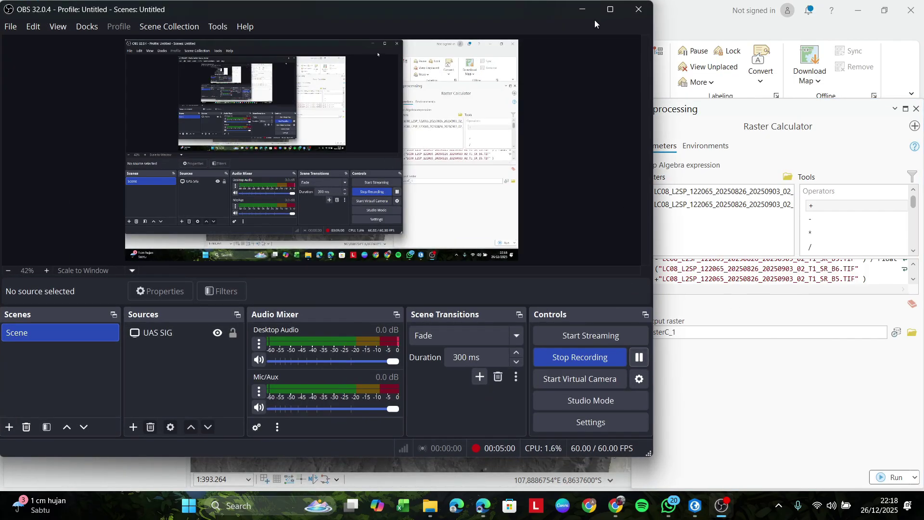
click(588, 9)
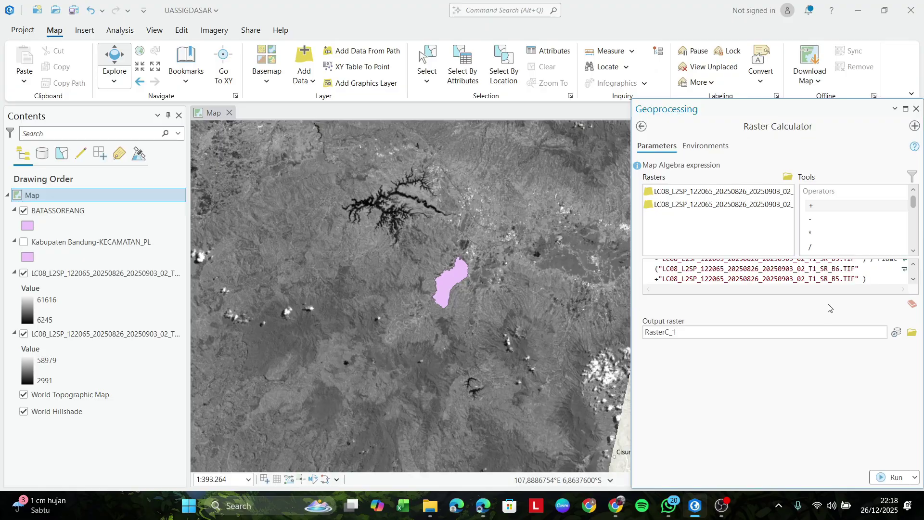
Step: Browse for the output raster location to the UASSIGDASAR folder on drive D
click(912, 333)
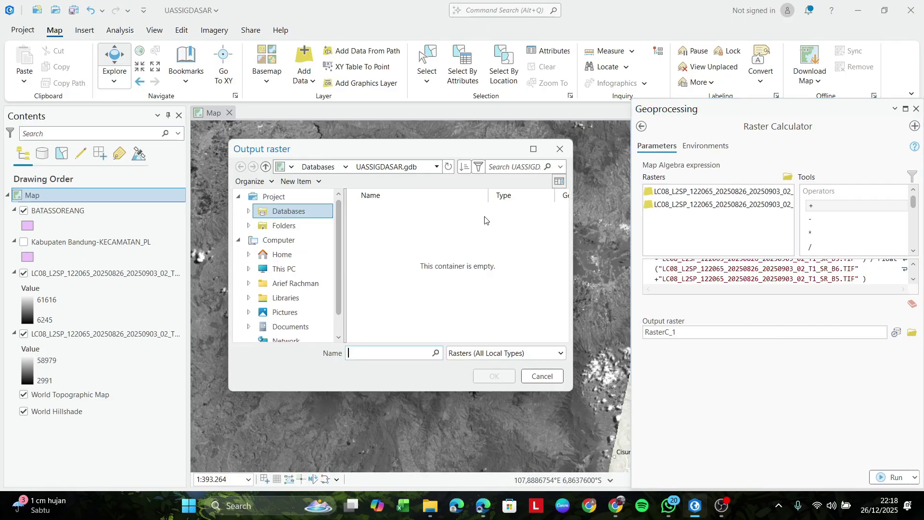
click(308, 275)
double_click(385, 225)
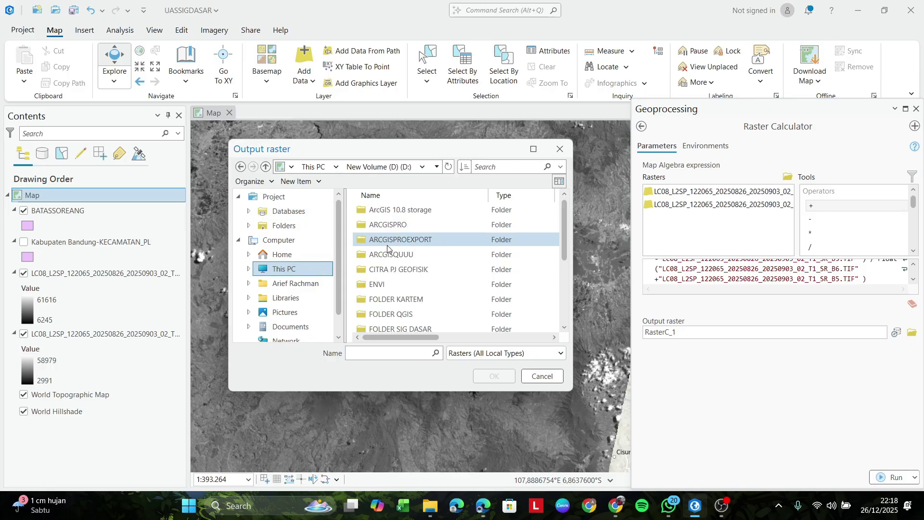
scroll(389, 277, down, 3)
double_click(392, 325)
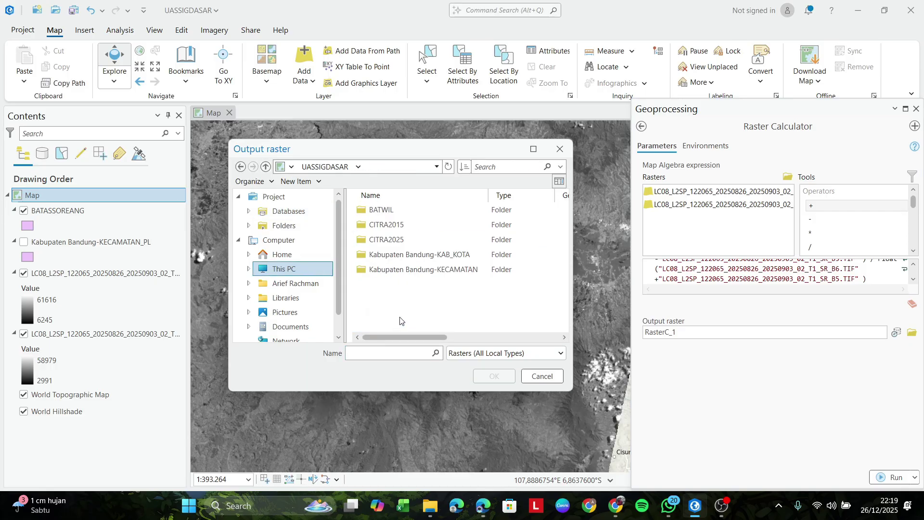
Step: Create a folder named NDBI2025 inside UASSIGDASAR and open it as the output location
click(297, 181)
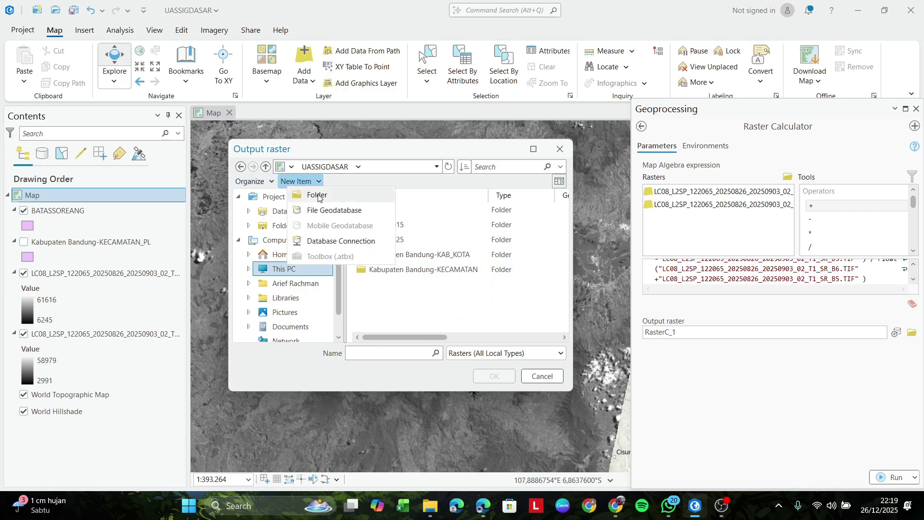
click(318, 197)
text(ND)
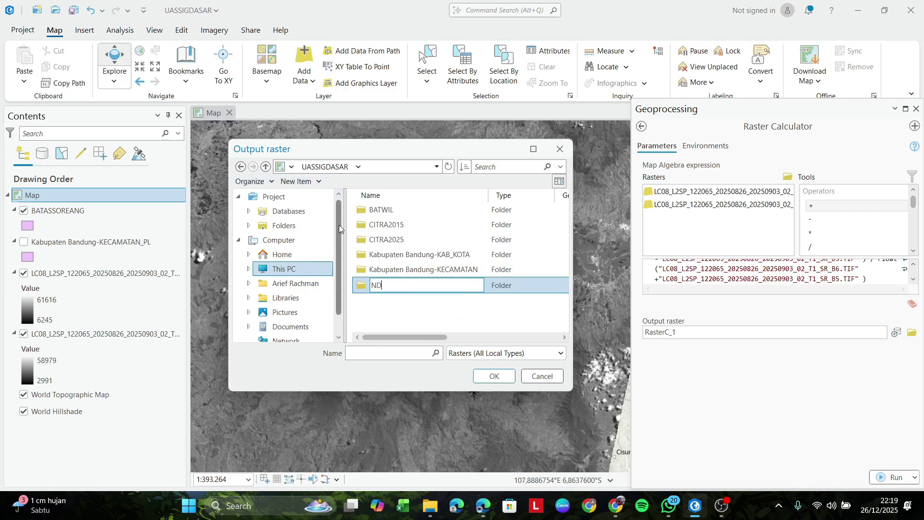
text(BI2025)
key(Return)
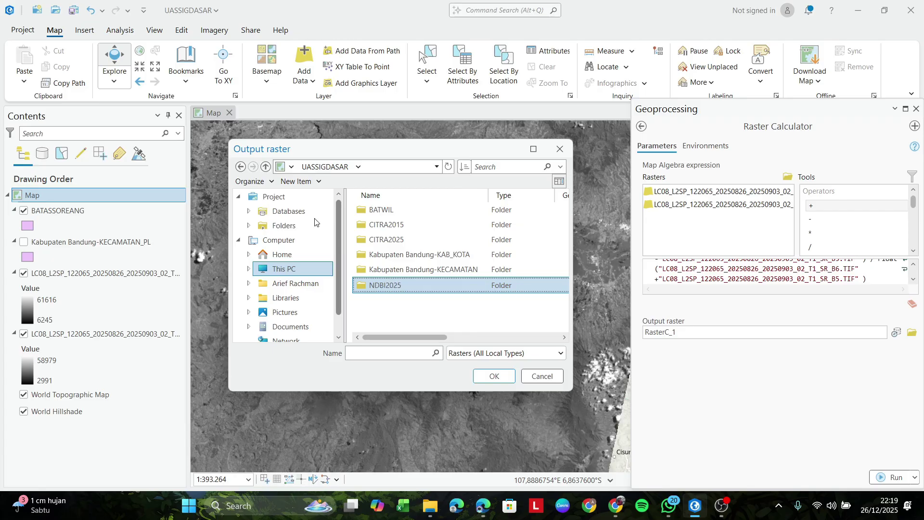
double_click(391, 286)
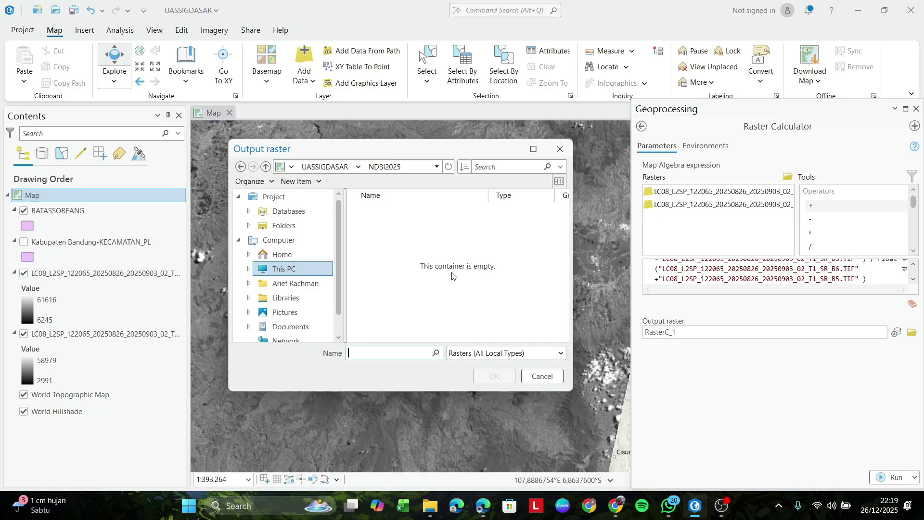
Step: Name the output raster NDBI2025.tif and run the Raster Calculator
text(NDBI2)
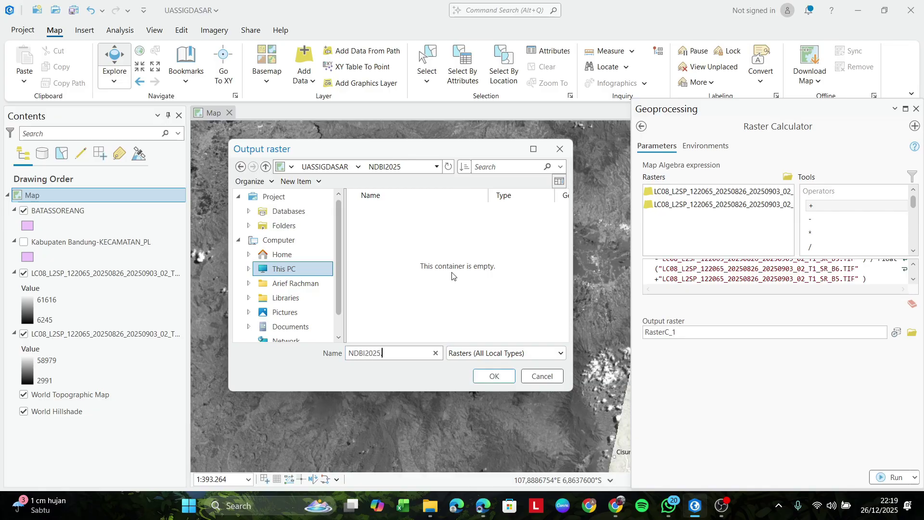
text(025.tif)
key(Return)
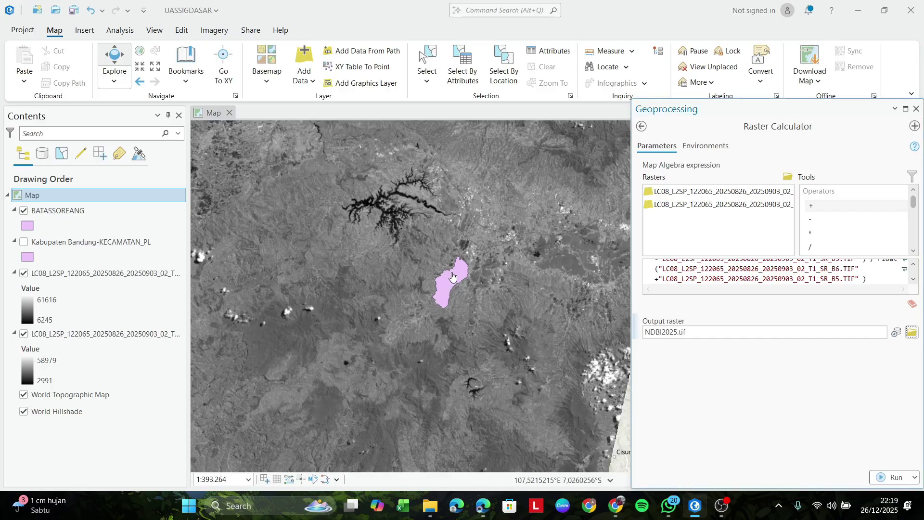
click(891, 477)
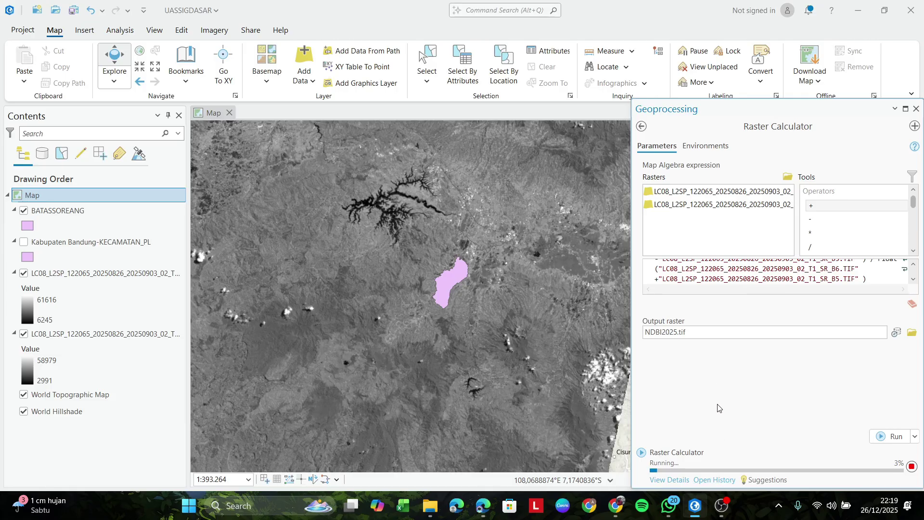
click(722, 505)
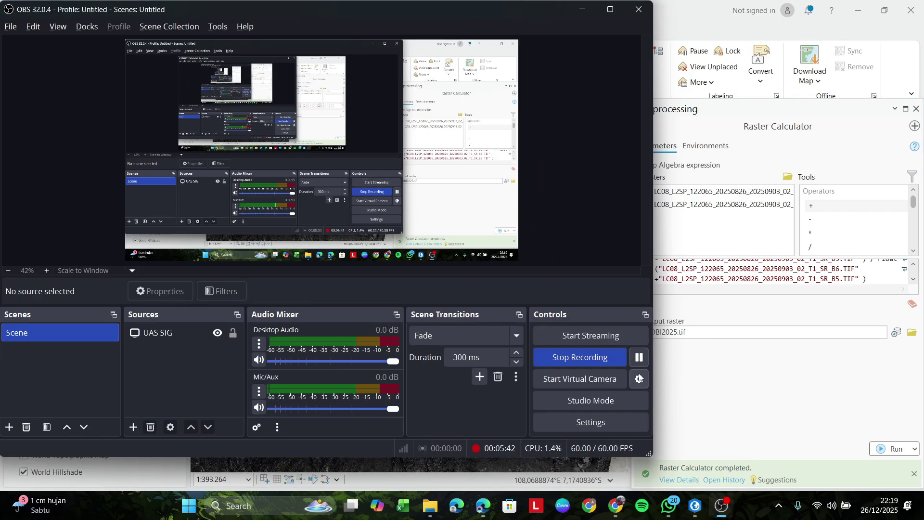
click(583, 9)
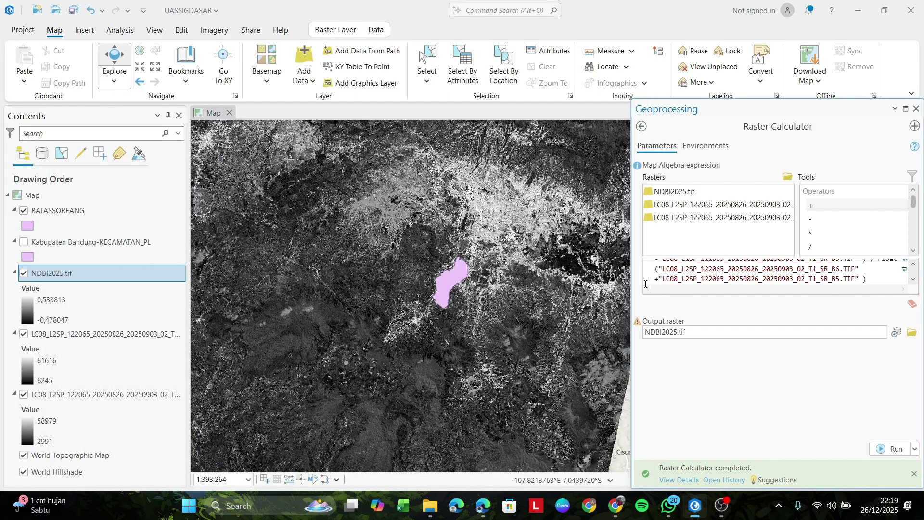
Step: Inspect the NDBI2025.tif raster on the map and turn off the visibility of the SR_B5 layer
scroll(433, 233, down, 2)
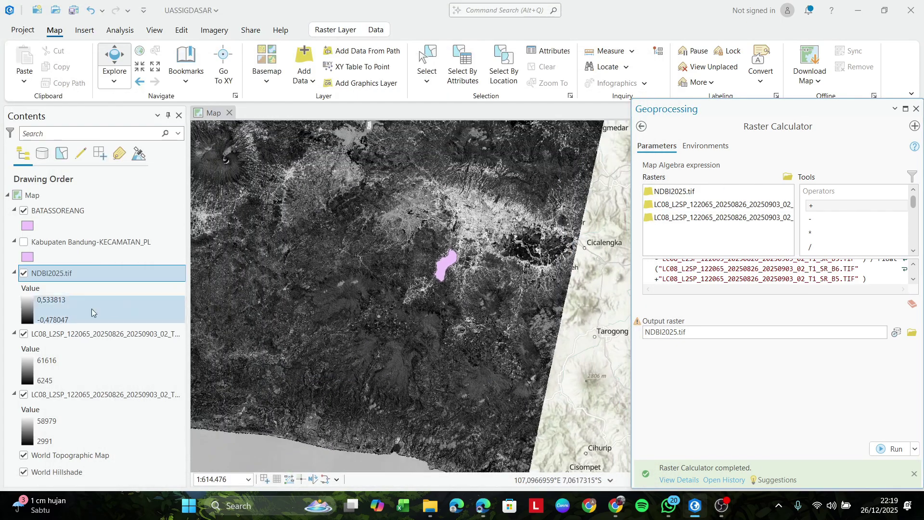
drag(306, 244, 353, 278)
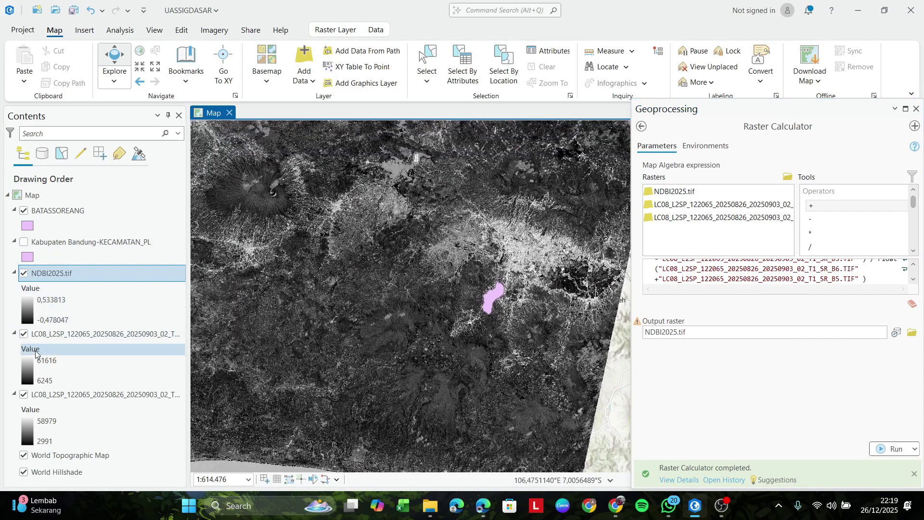
click(23, 397)
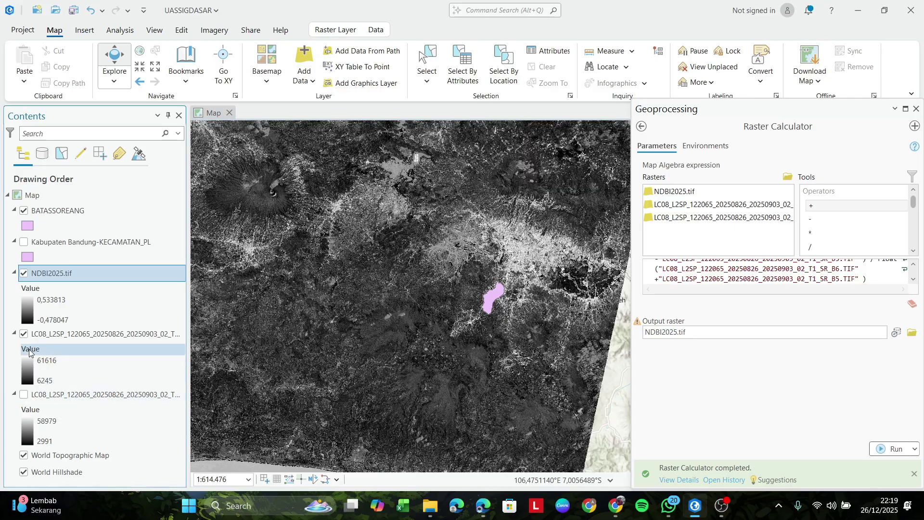
Step: Hide the remaining visible Landsat band layer below NDBI2025.tif and open the Clip Raster geoprocessing tool
click(25, 336)
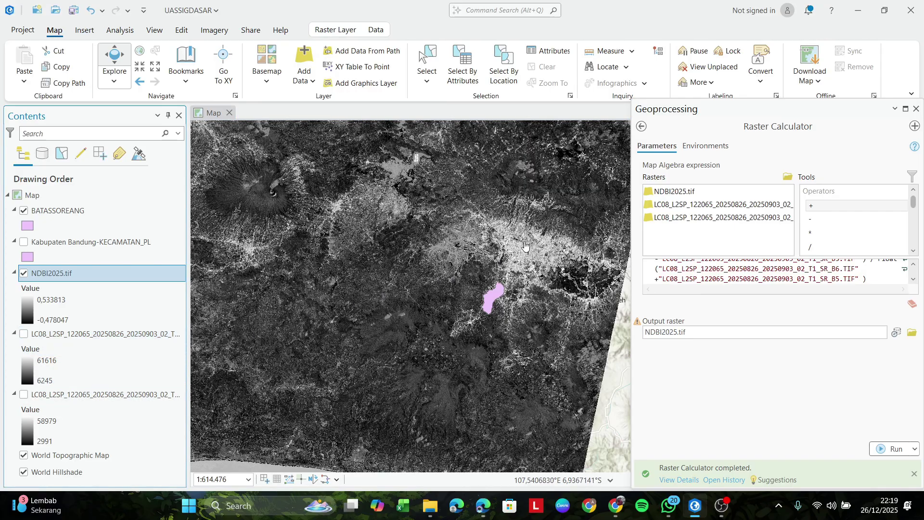
scroll(535, 233, up, 2)
click(642, 126)
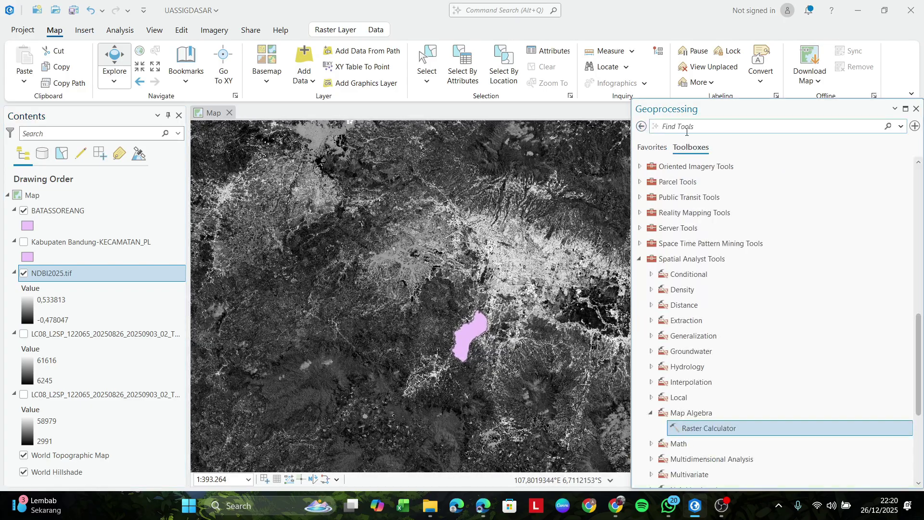
scroll(698, 246, up, 10)
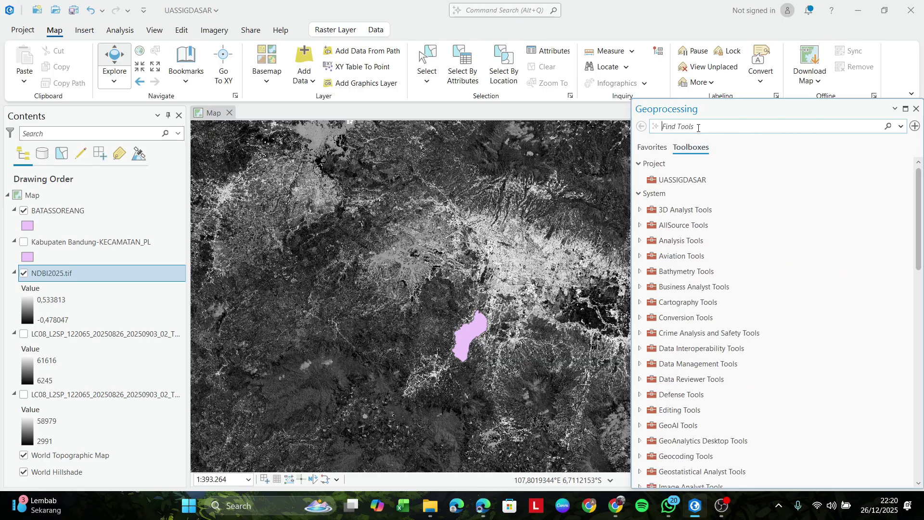
text(clip raster)
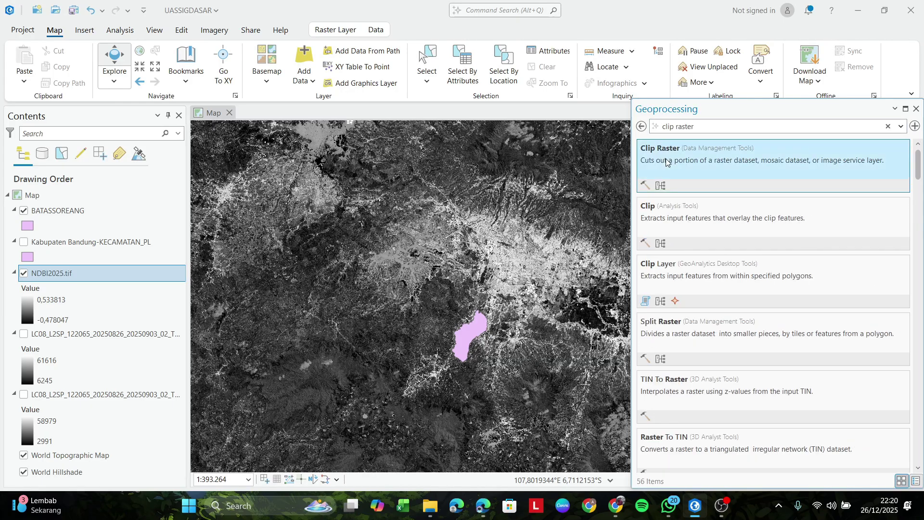
click(703, 162)
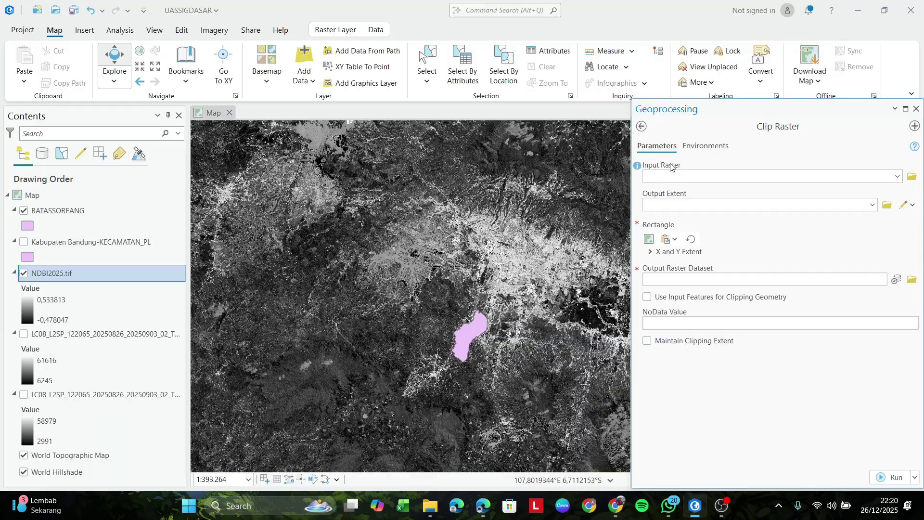
Step: Set NDBI2025.tif as input raster and BATASSOREANG as output extent, using input features for clipping geometry and maintaining the clipping extent
click(897, 177)
click(749, 191)
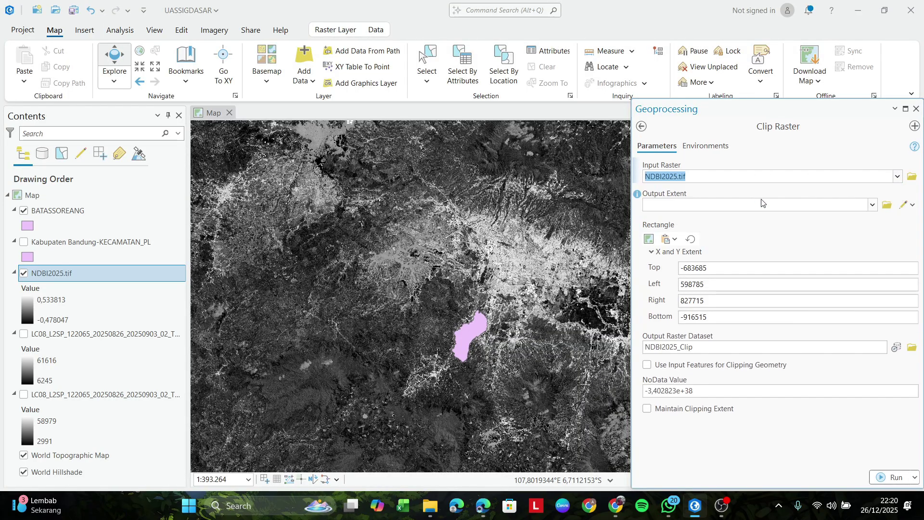
click(872, 205)
click(733, 218)
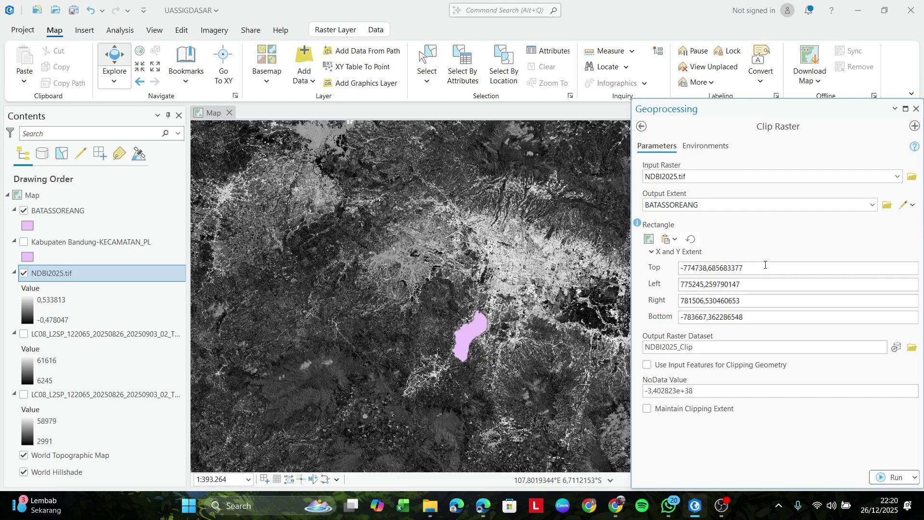
click(647, 365)
click(647, 409)
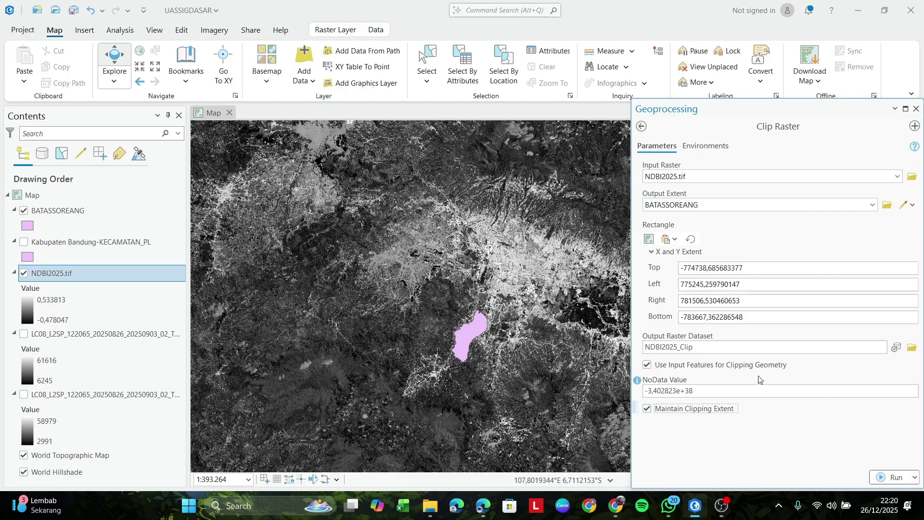
Step: Browse for the clip output location to the NDBI2025 folder inside UASSIGDASAR on drive D
click(912, 347)
click(299, 268)
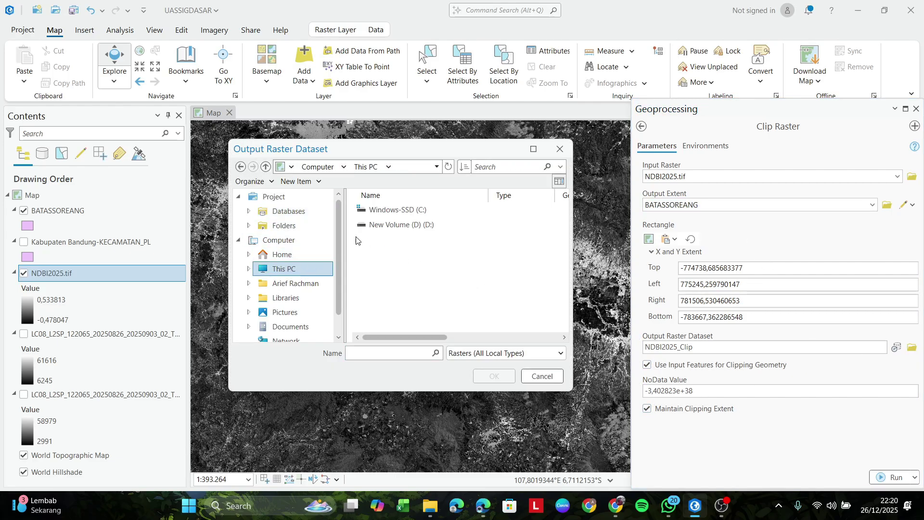
double_click(390, 224)
scroll(421, 284, down, 2)
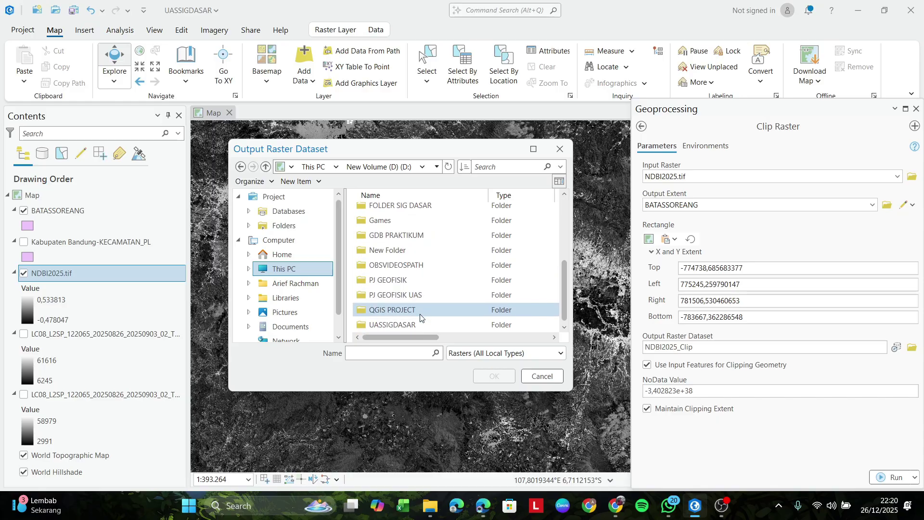
double_click(418, 324)
double_click(415, 283)
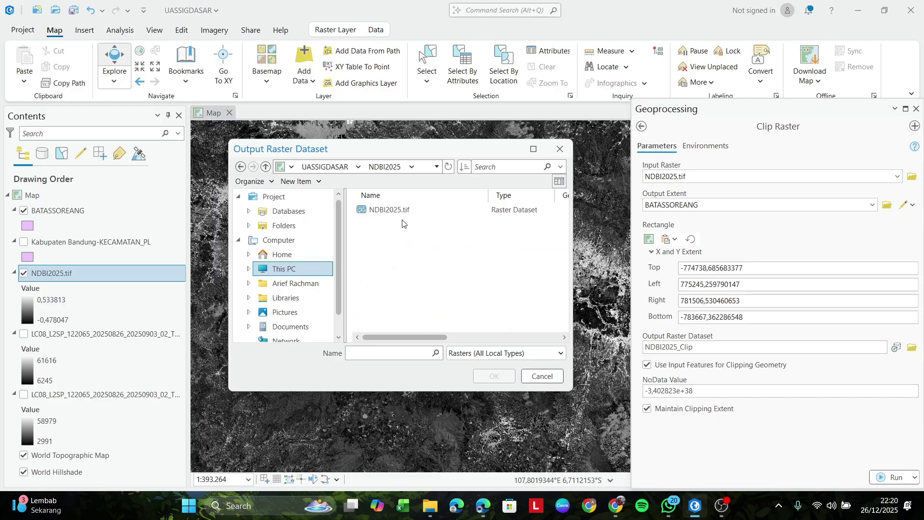
Step: Name the output raster dataset NDBI2025CLIP.tif and run Clip Raster
click(391, 354)
text(NDBI2025)
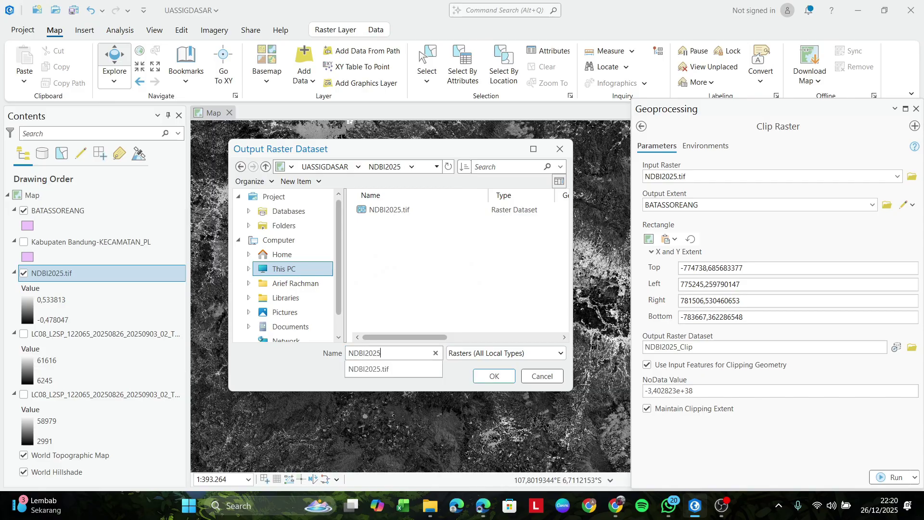
text(CLIP.)
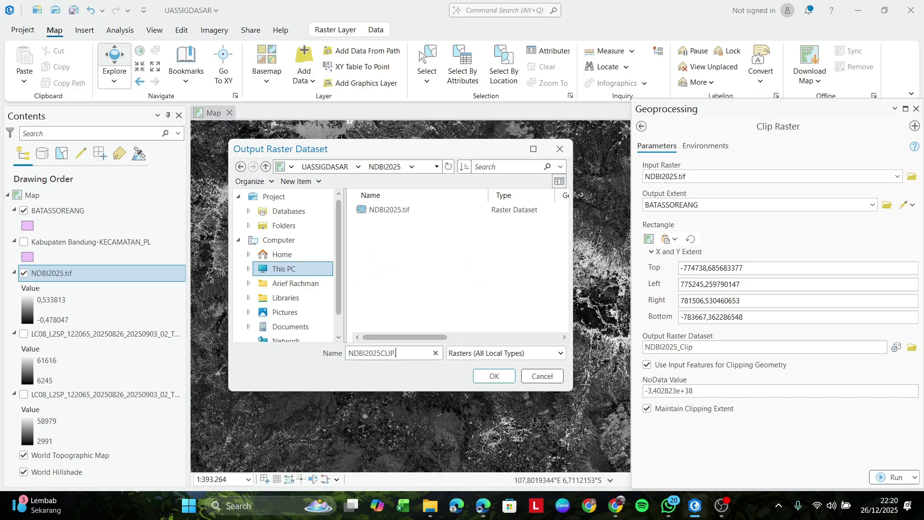
text(tif)
key(Return)
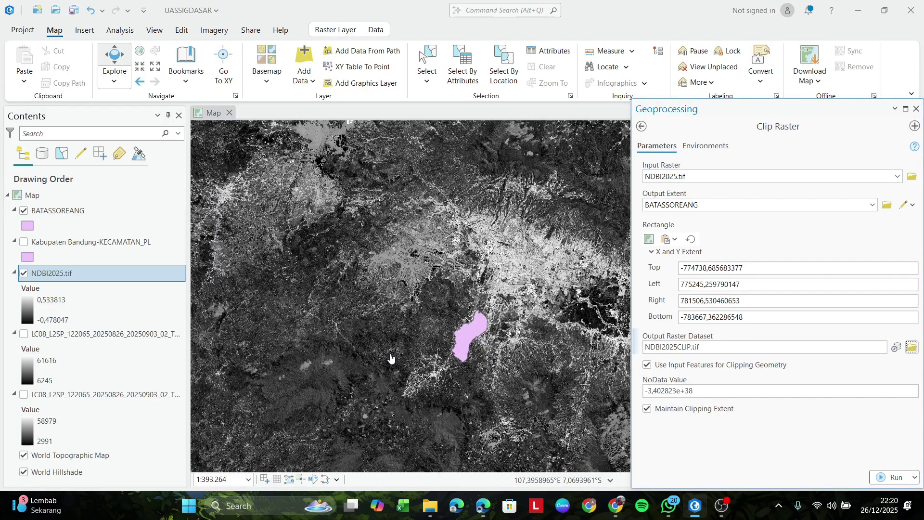
click(878, 478)
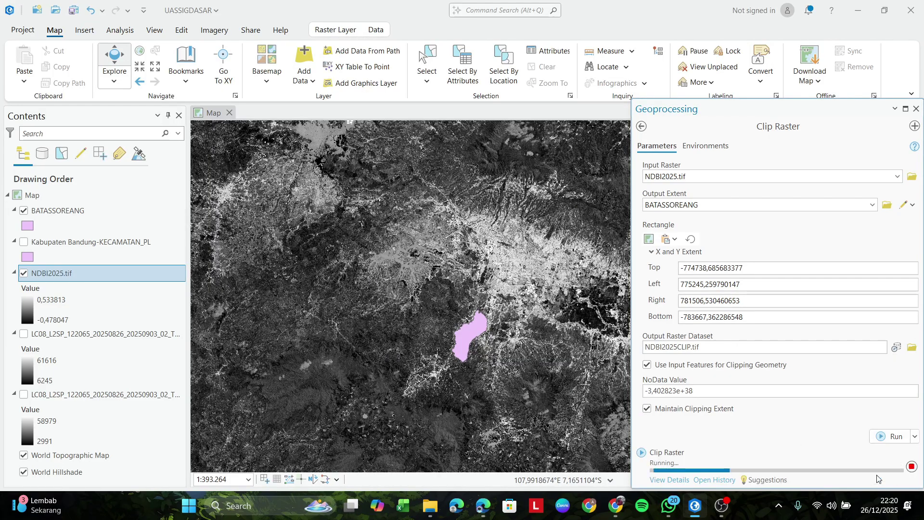
click(721, 506)
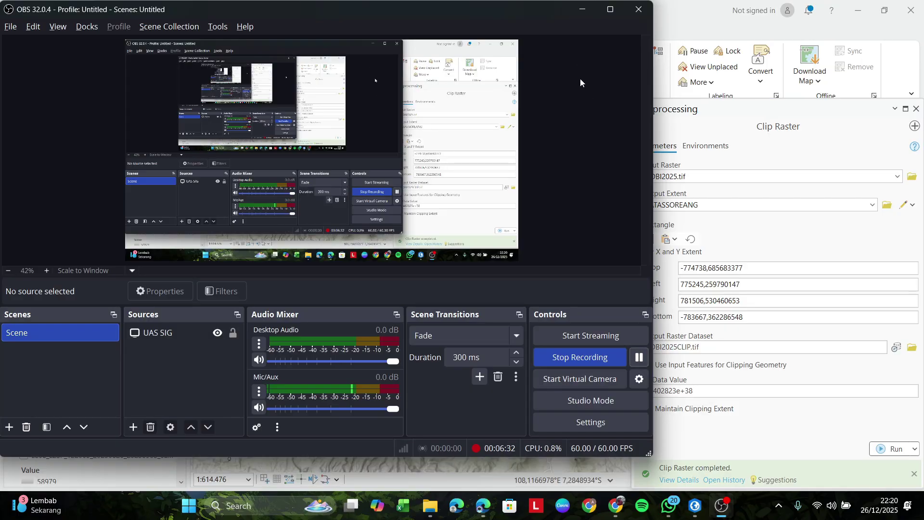
click(584, 10)
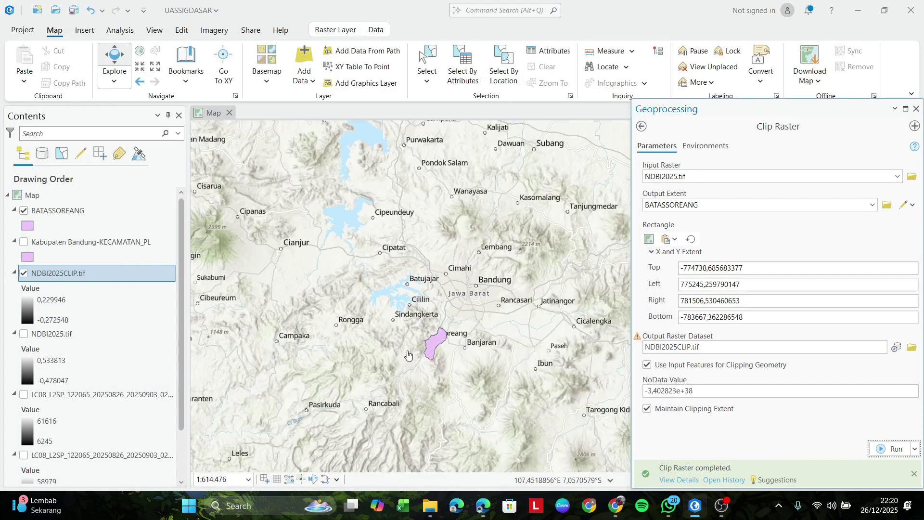
Step: Hide the BATASSOREANG layer and inspect the clipped NDBI raster on the map
scroll(408, 355, up, 2)
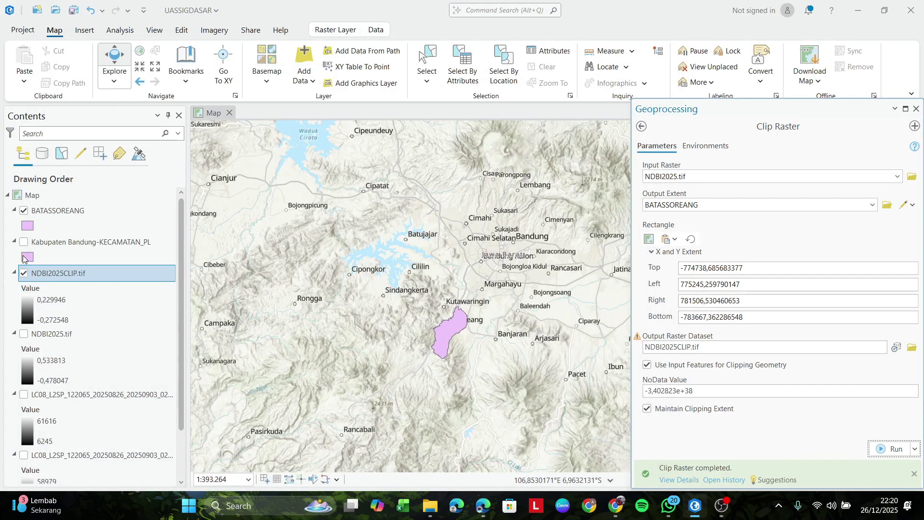
click(28, 214)
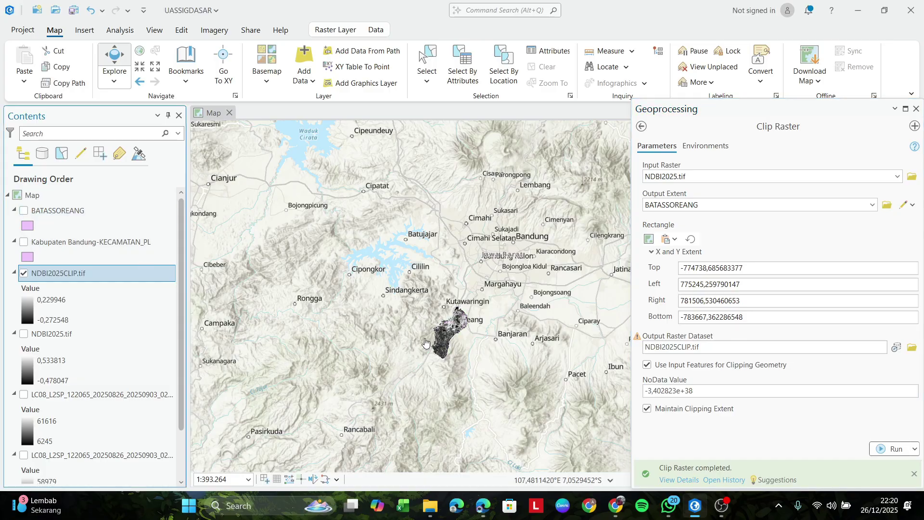
scroll(490, 343, up, 4)
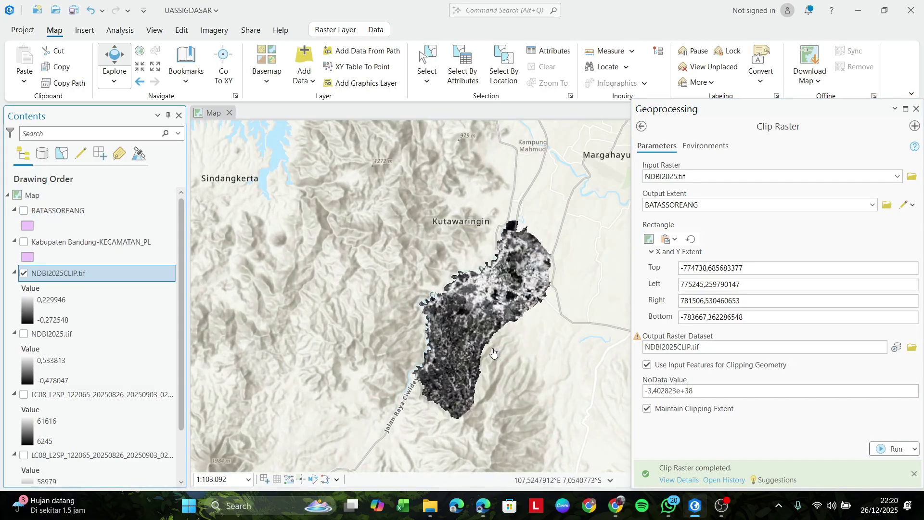
scroll(491, 342, up, 2)
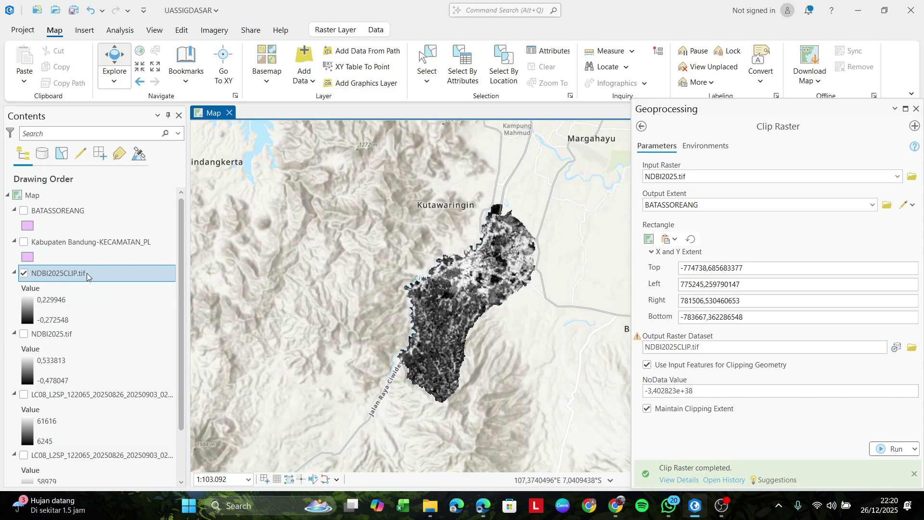
Step: Close the Clip Raster tool and open the symbology settings of NDBI2025CLIP.tif
click(916, 109)
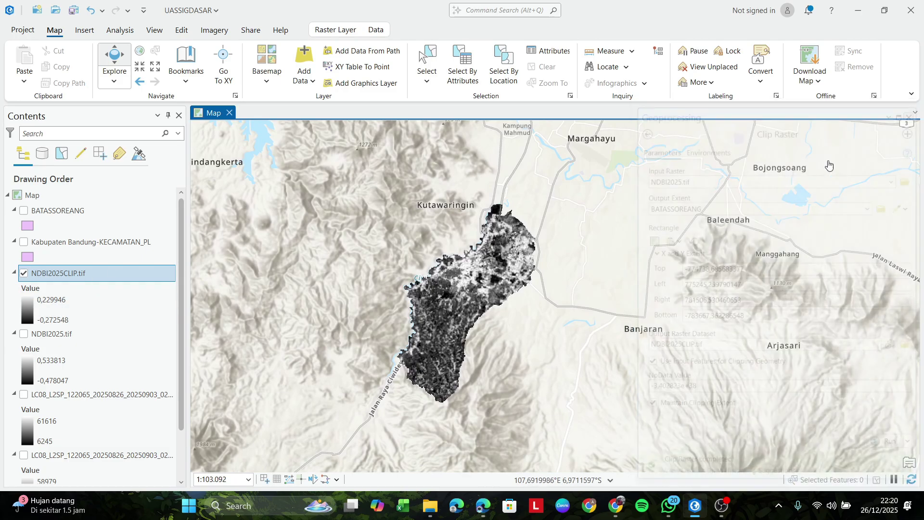
right_click(67, 274)
click(128, 221)
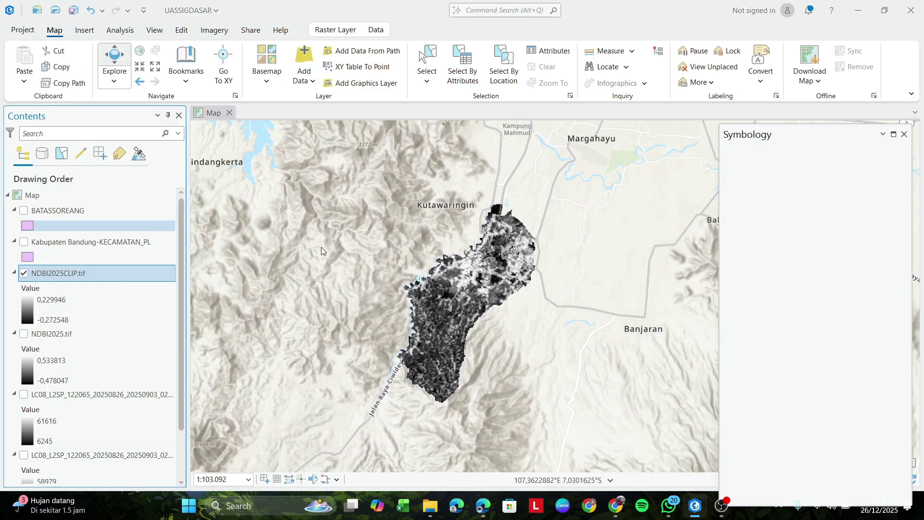
click(820, 195)
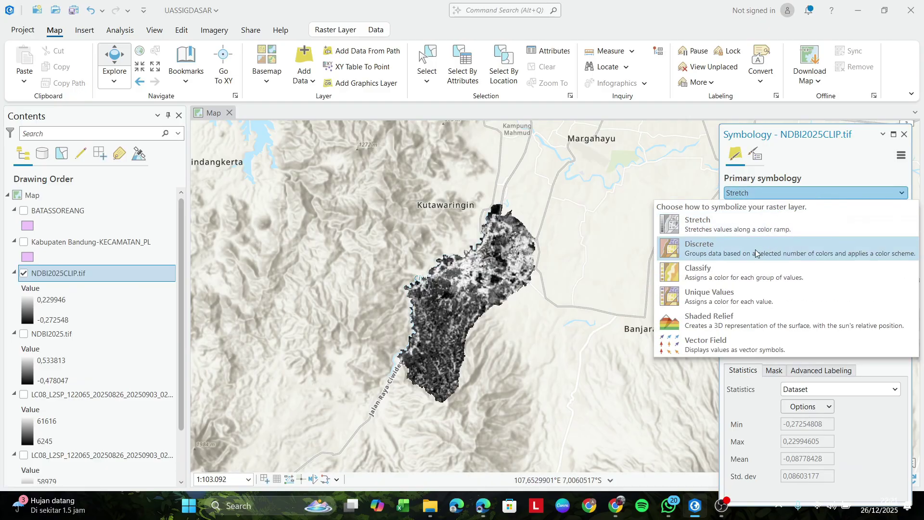
key(Escape)
key(alt+Tab)
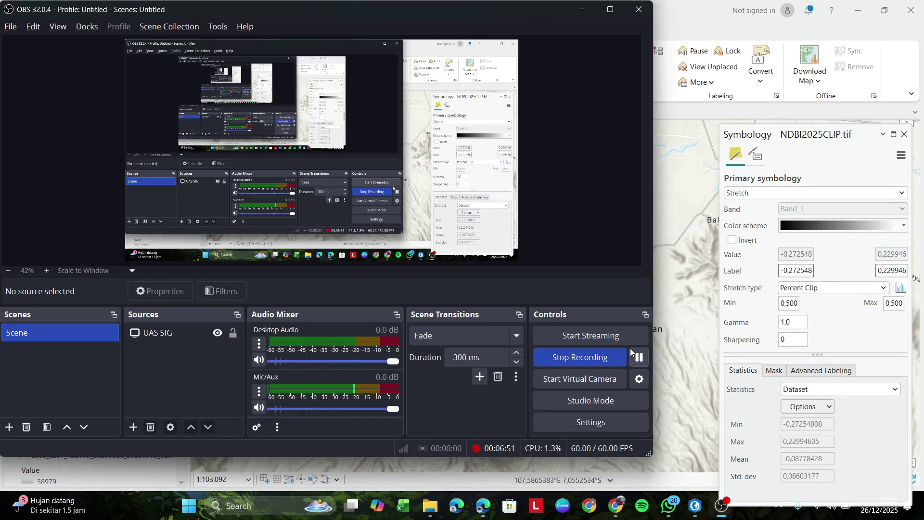
click(581, 9)
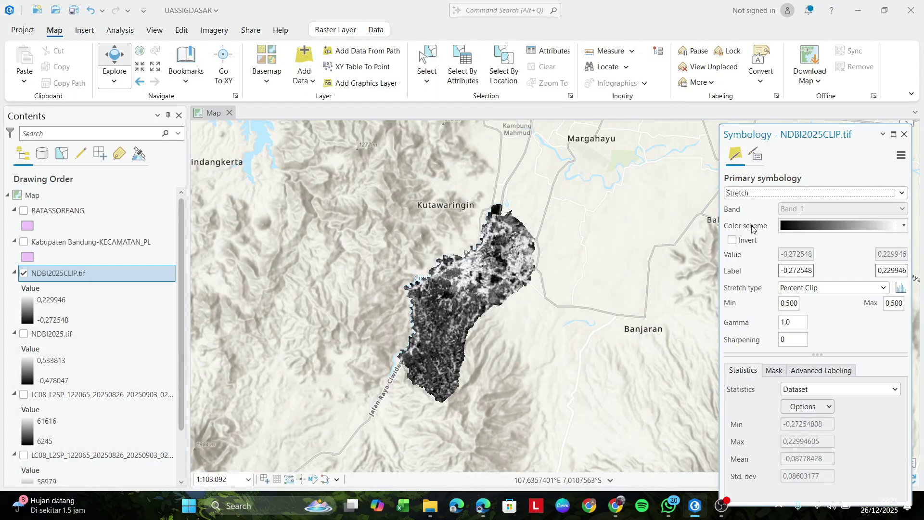
Step: Symbolize NDBI2025CLIP.tif with the Classify method using 4 classes
click(818, 195)
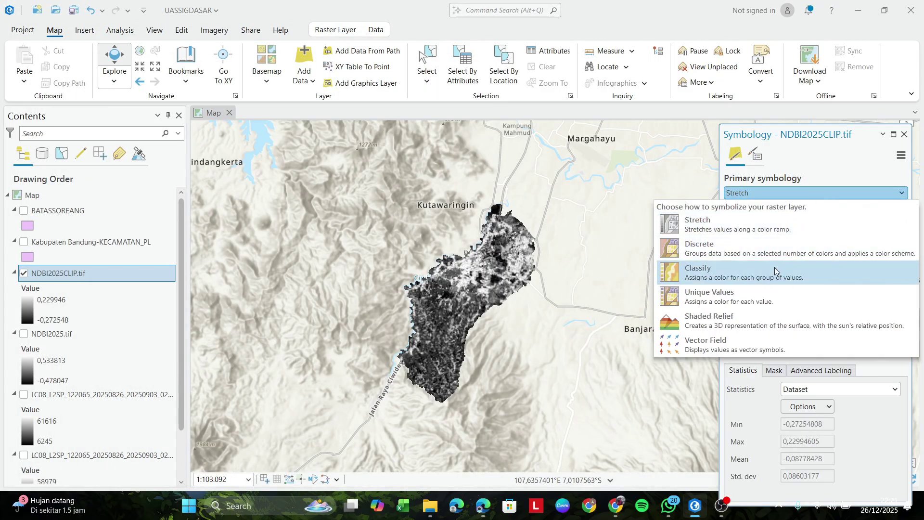
click(792, 179)
click(784, 192)
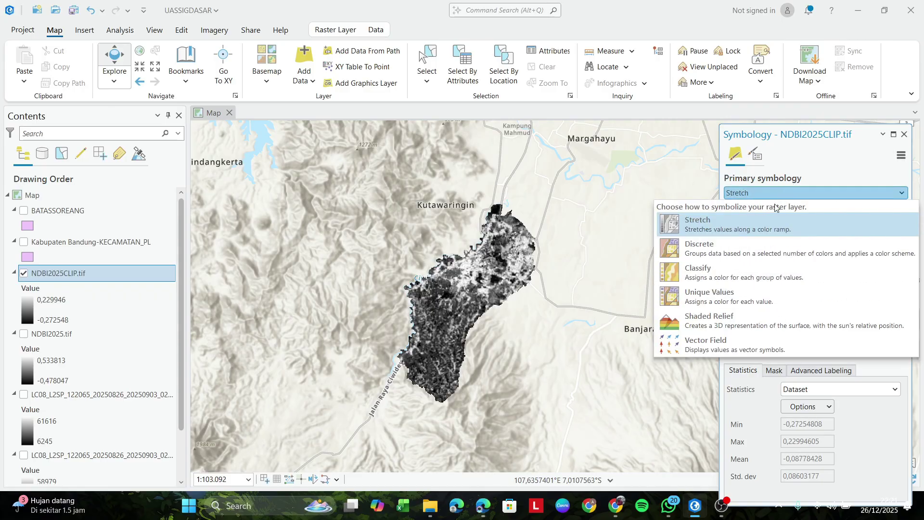
click(733, 268)
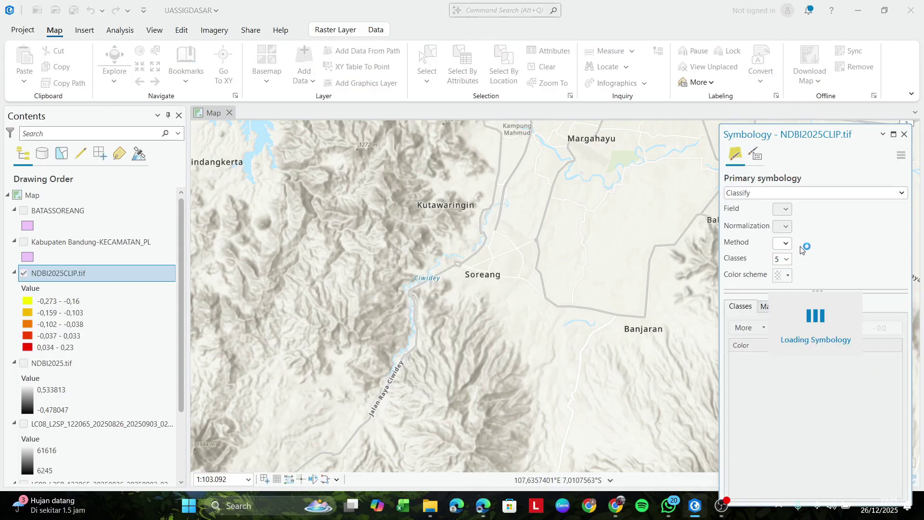
click(873, 259)
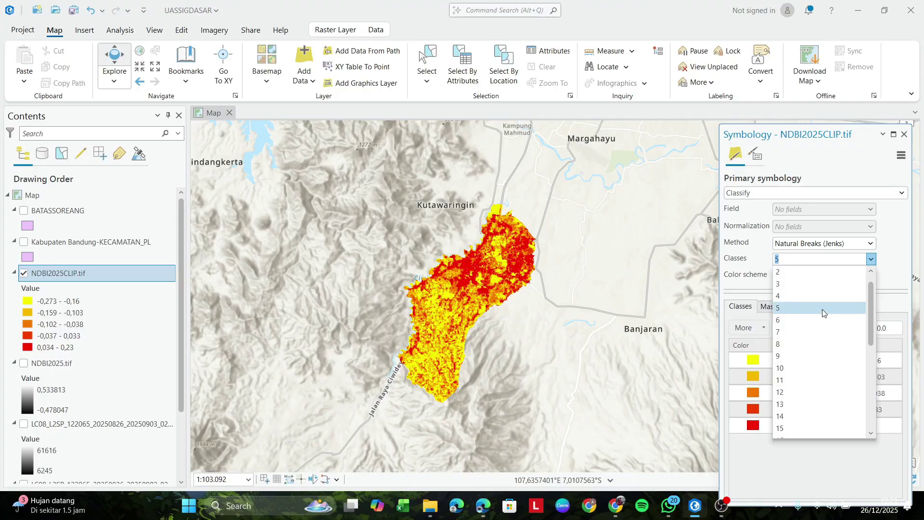
click(821, 301)
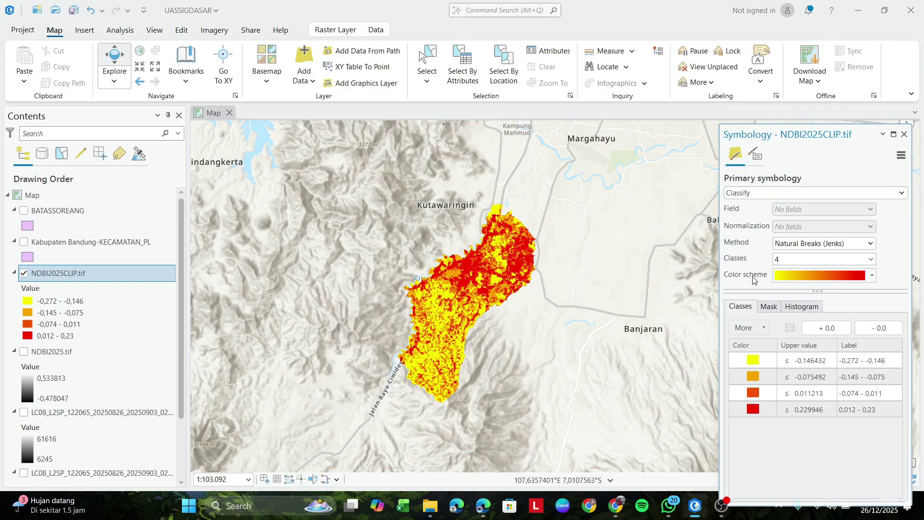
Step: Show all color schemes and apply a light-to-dark red scheme to the NDBI2025CLIP.tif classes
click(872, 276)
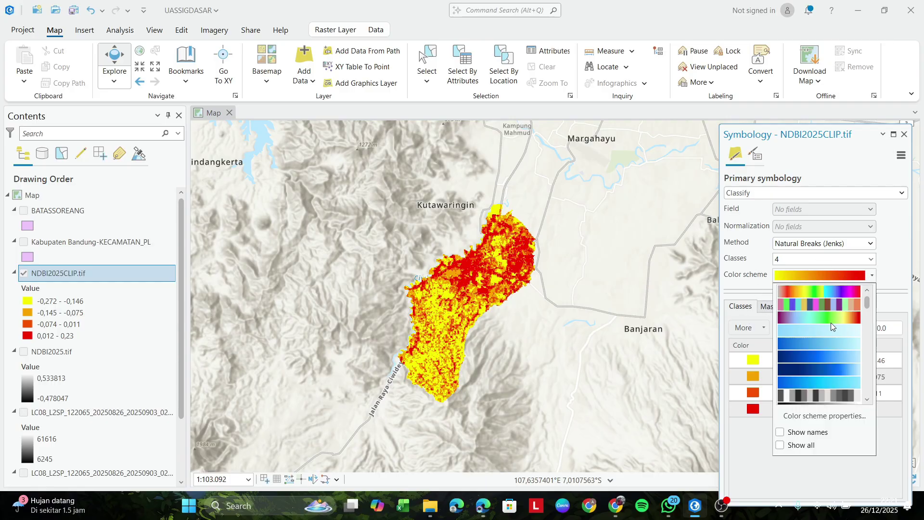
click(794, 444)
drag(868, 307, 867, 388)
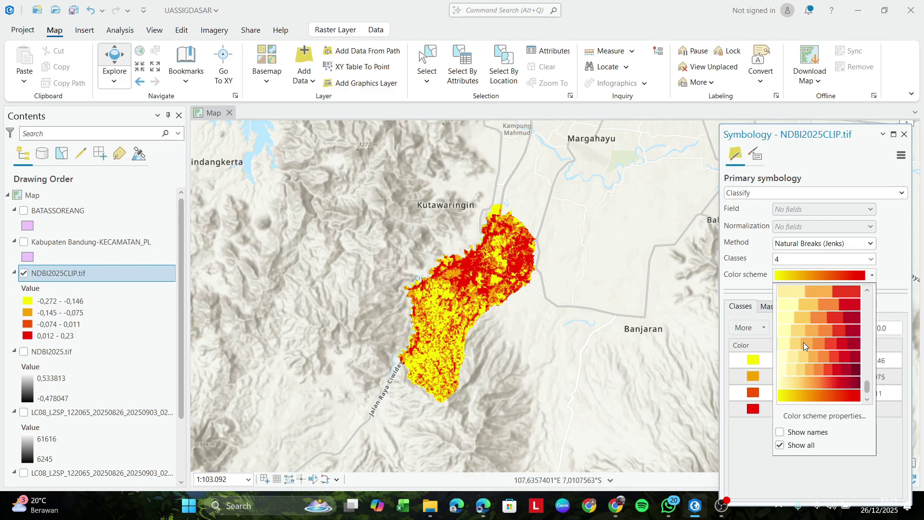
scroll(804, 343, up, 5)
scroll(804, 343, up, 3)
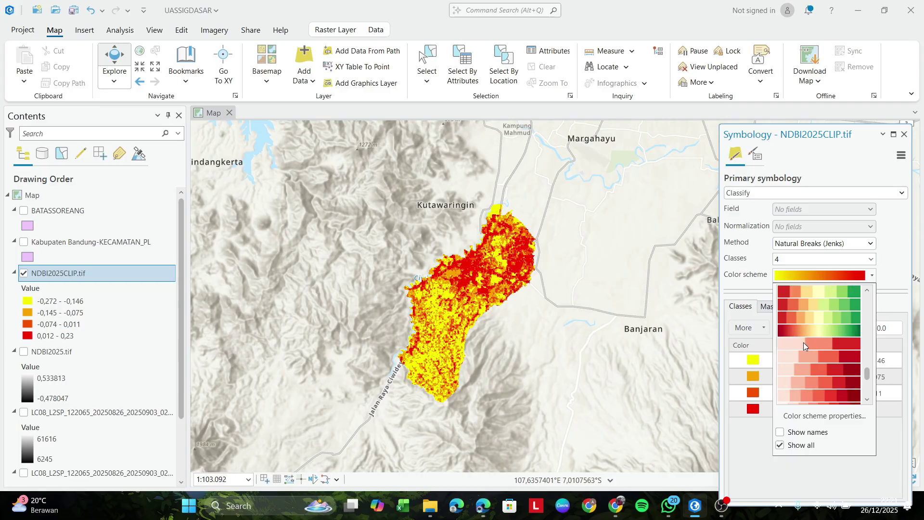
click(817, 358)
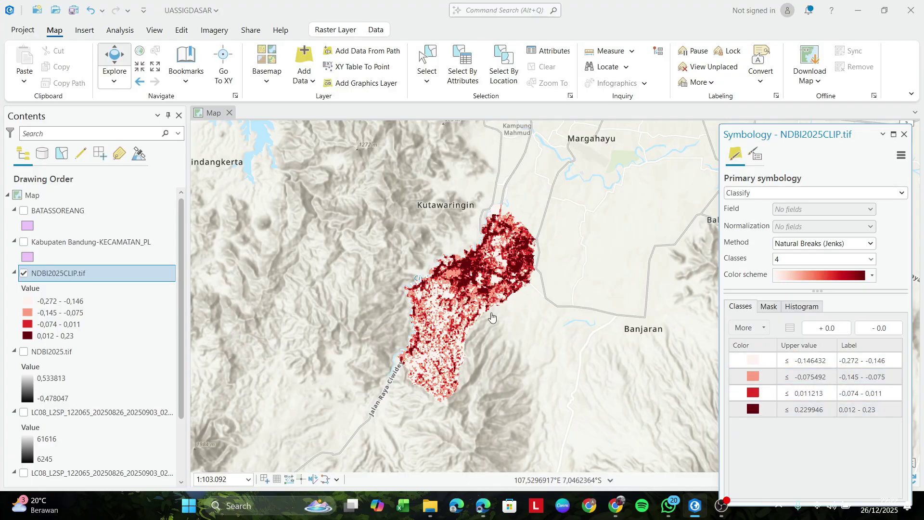
Step: Examine the classified NDBI2025CLIP.tif raster on the map together with its class breaks and labels
scroll(492, 316, up, 1)
scroll(481, 321, up, 1)
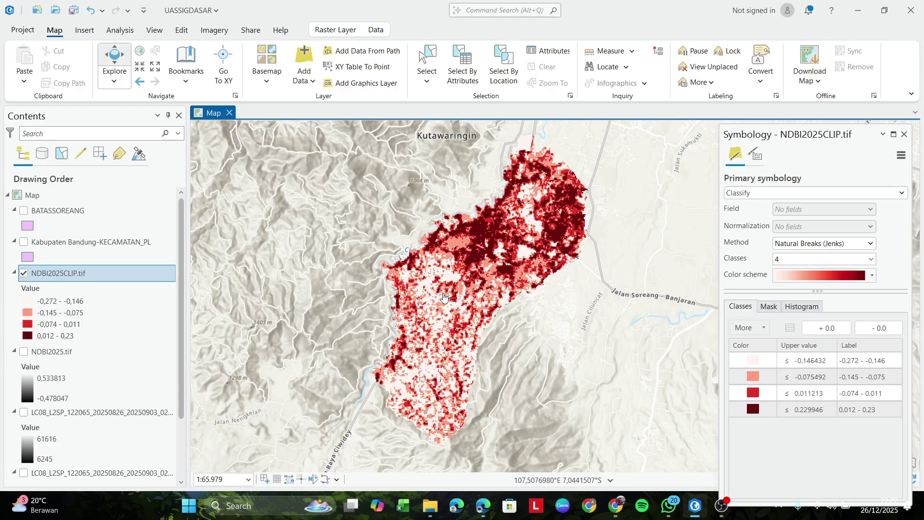
scroll(491, 243, up, 2)
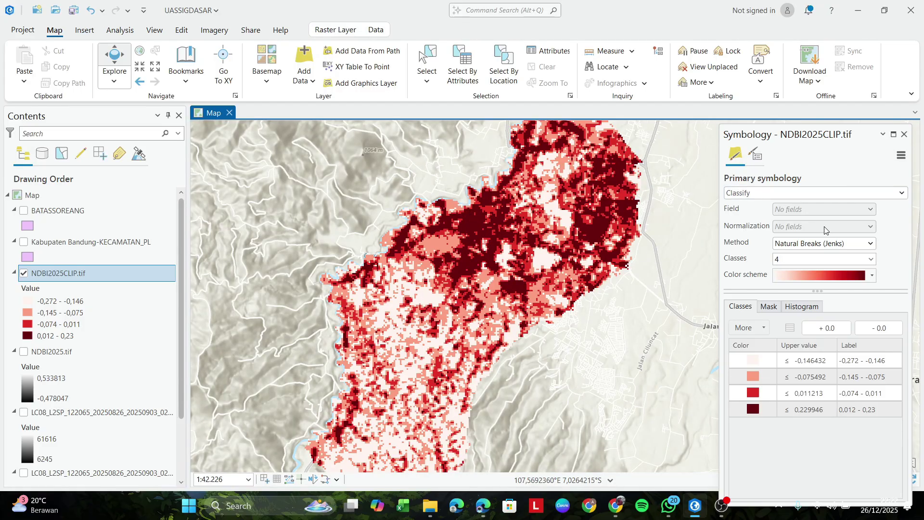
key(alt+Tab)
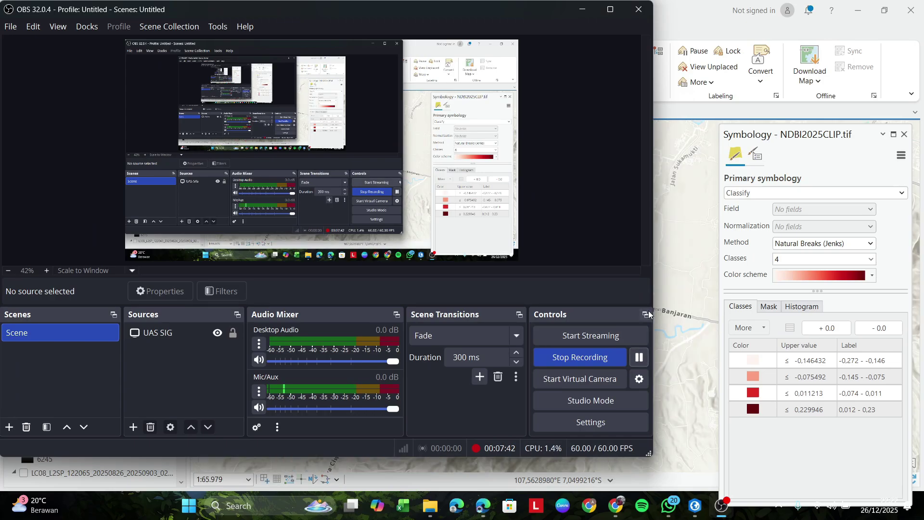
key(alt+Tab)
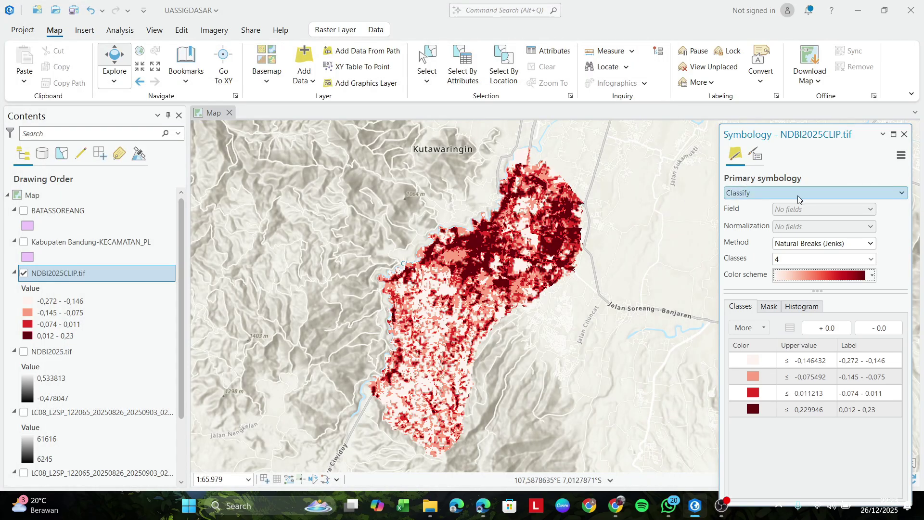
click(884, 255)
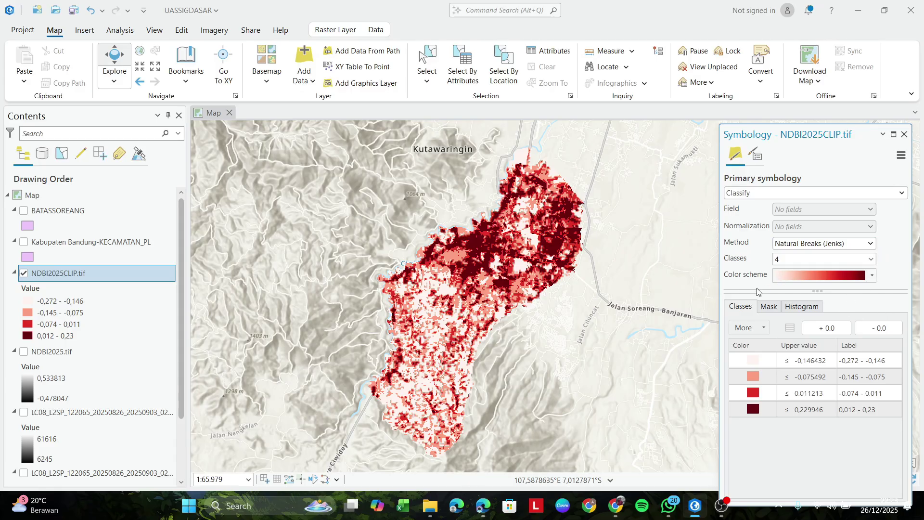
click(874, 361)
click(874, 373)
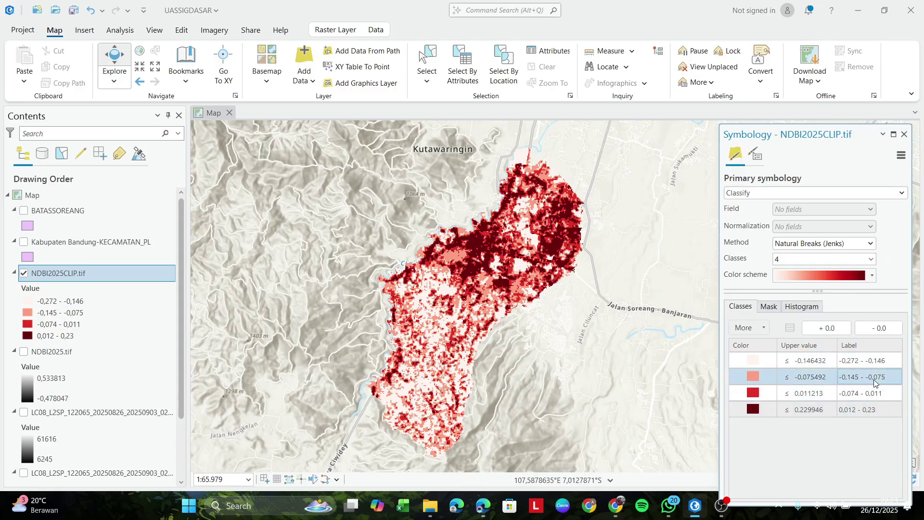
Step: Switch to the journal article PDF, review the NDBI classes in Tabel 3, and return to ArcGIS Pro
key(alt+Tab)
key(alt+Tab)
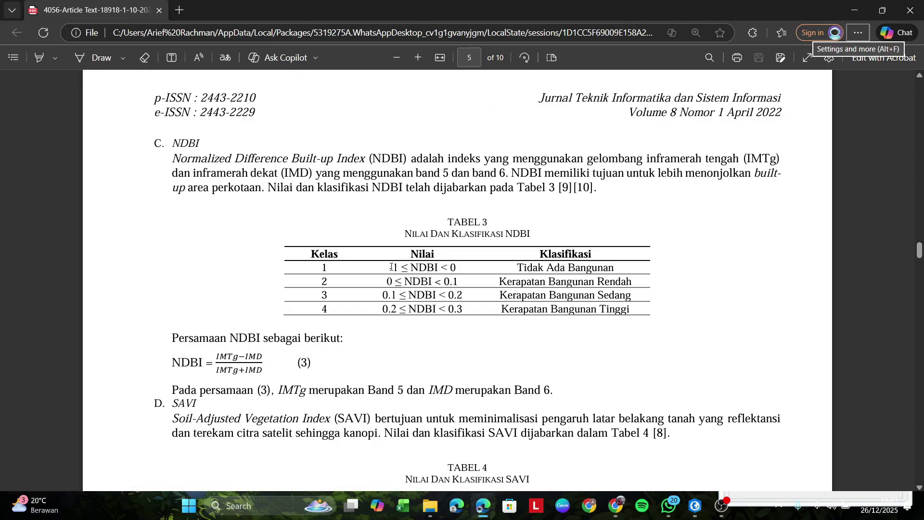
drag(393, 267, 631, 311)
click(610, 202)
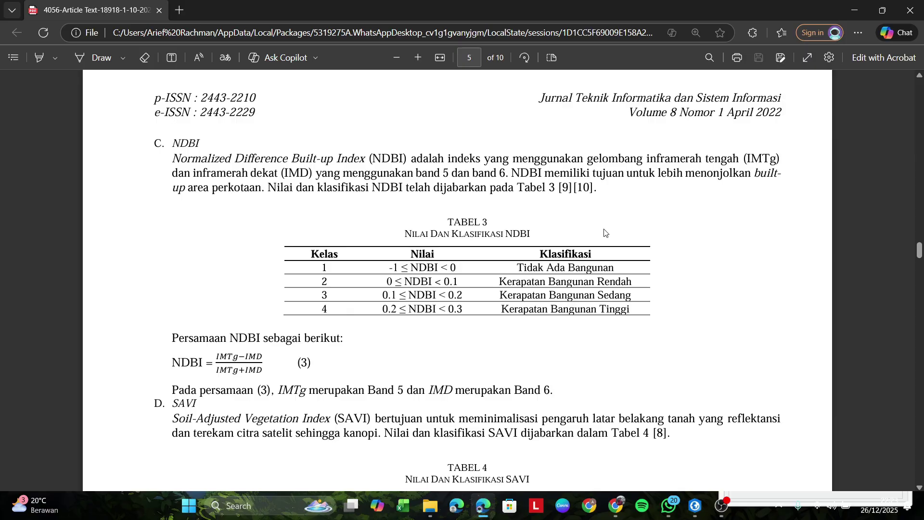
key(alt+Tab)
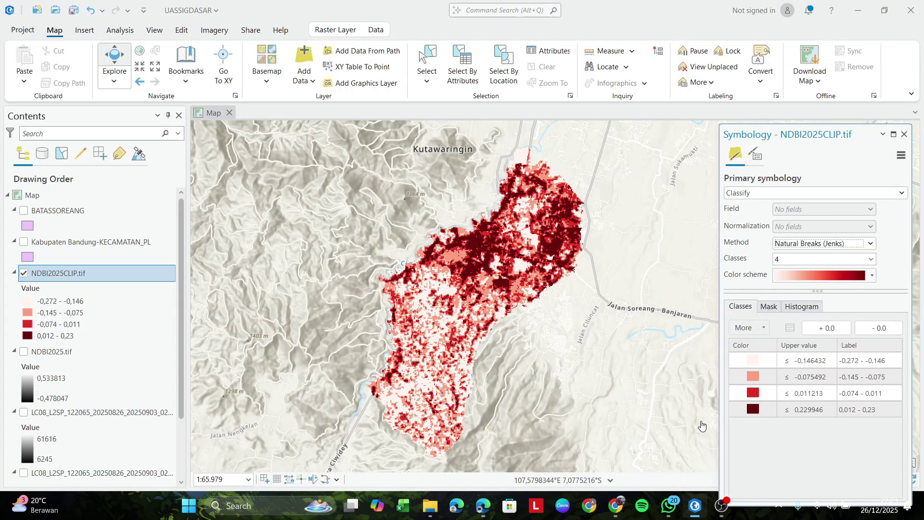
key(alt+Tab)
click(306, 202)
key(alt+Tab)
key(alt+Tab)
key(Tab)
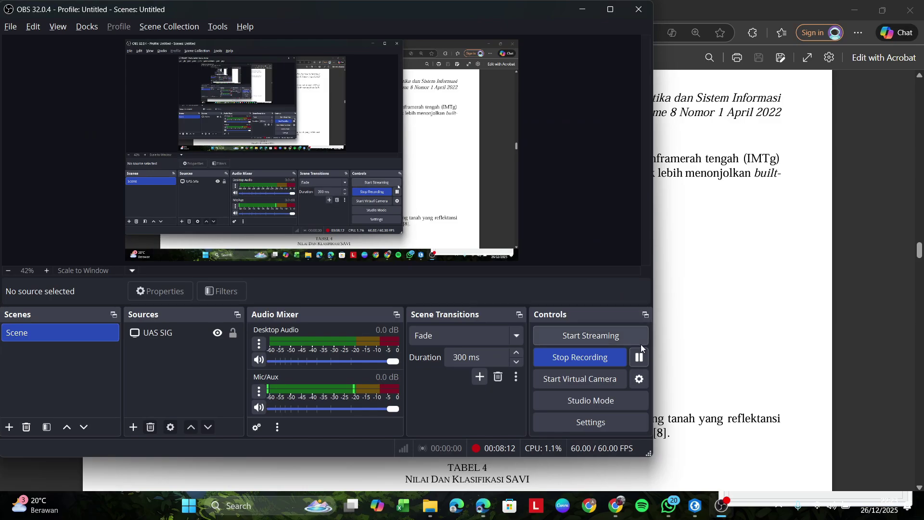
key(alt+Tab)
click(582, 9)
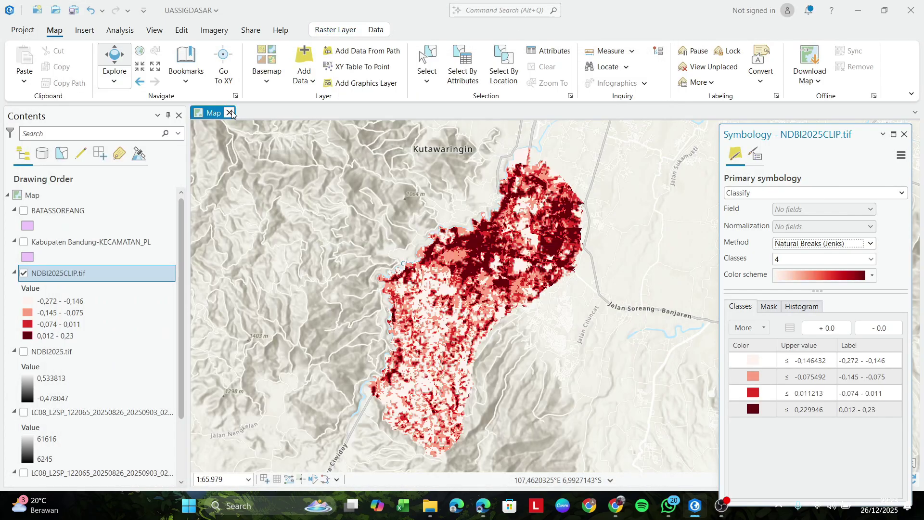
Step: Insert a new map into the project and close the Symbology pane
click(85, 32)
click(27, 60)
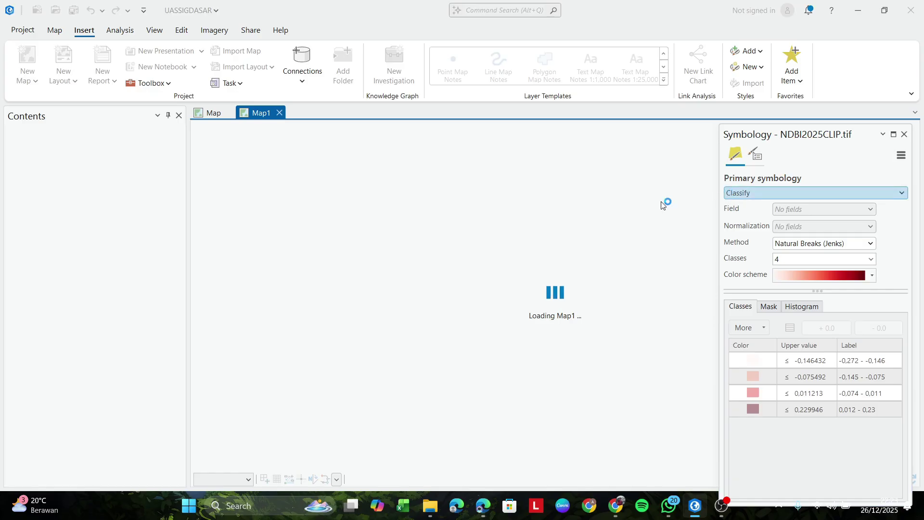
click(905, 134)
Step: Start adding data to Map1 and browse to the CITRA2015 folder
right_click(109, 194)
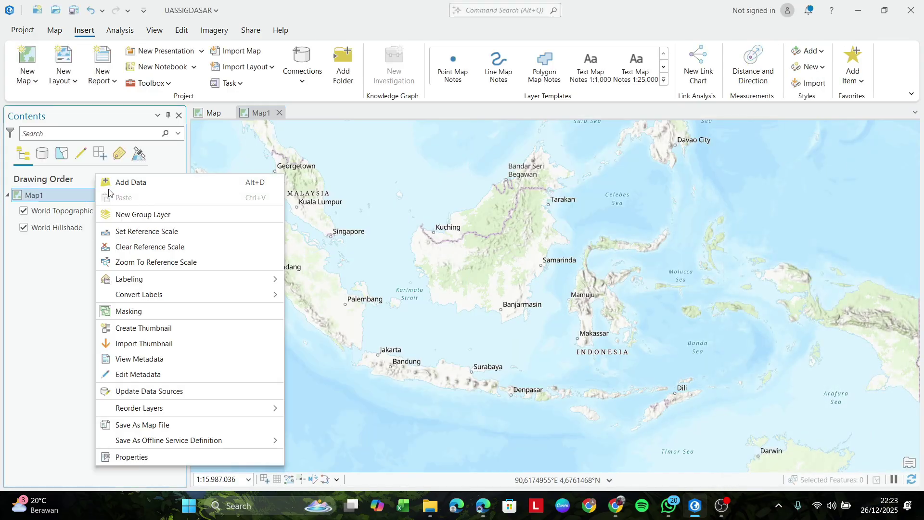
click(139, 185)
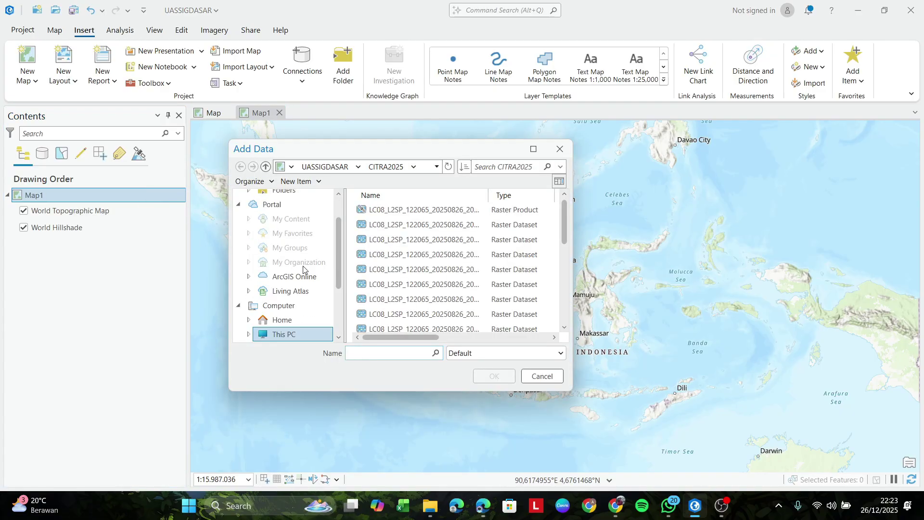
click(337, 166)
click(406, 230)
double_click(406, 231)
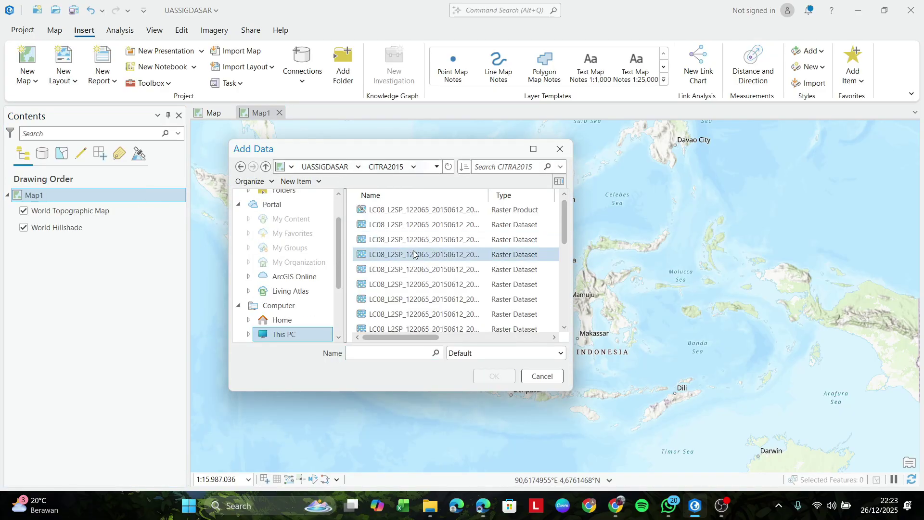
Step: Add the 2015 Landsat surface reflectance rasters for bands 5 and 6 (SR_B5 and SR_B6) to Map1
click(422, 258)
double_click(391, 357)
click(434, 269)
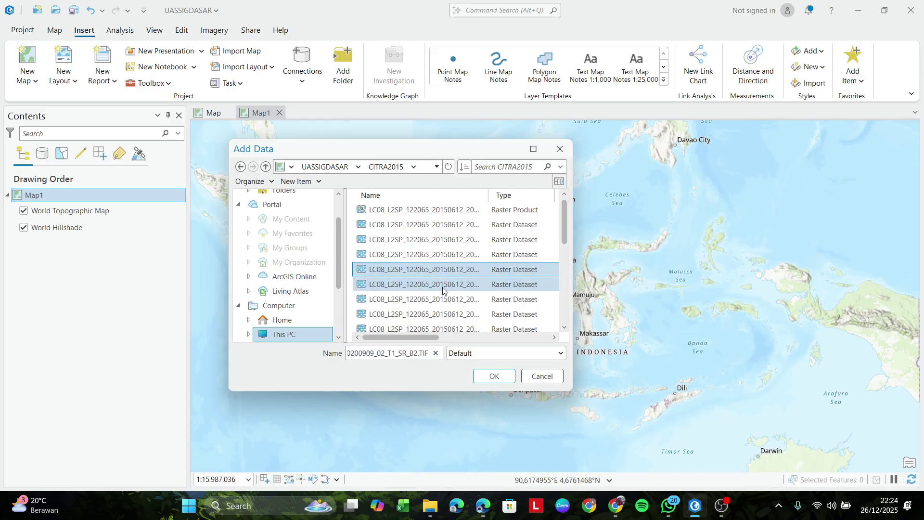
click(443, 299)
scroll(449, 274, down, 1)
click(448, 284)
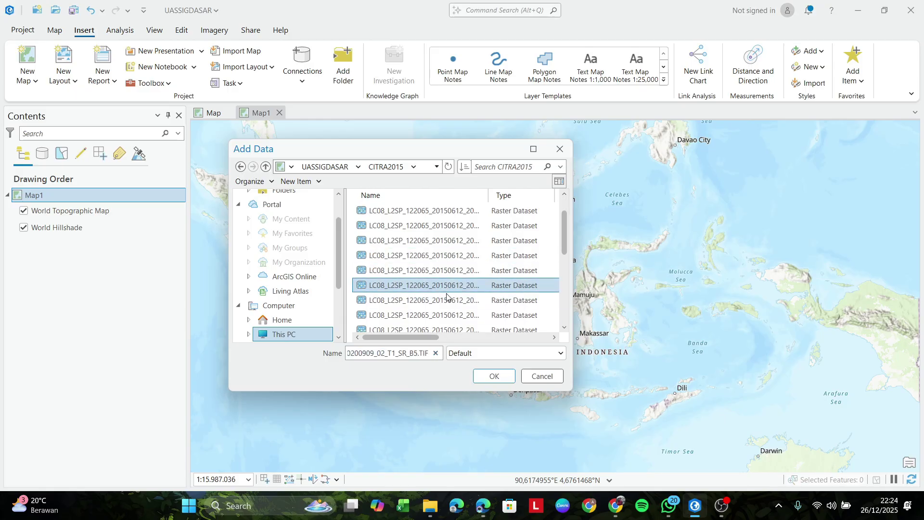
ctrl+click(449, 300)
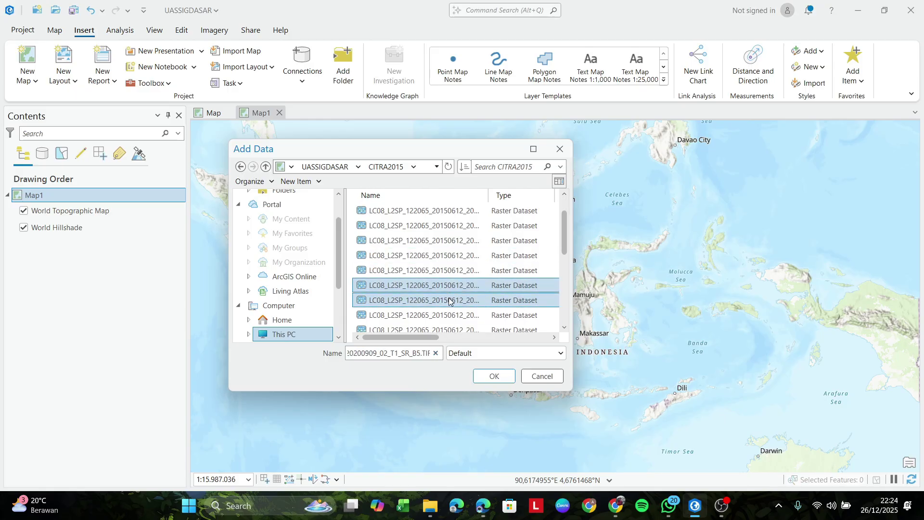
click(493, 376)
click(590, 296)
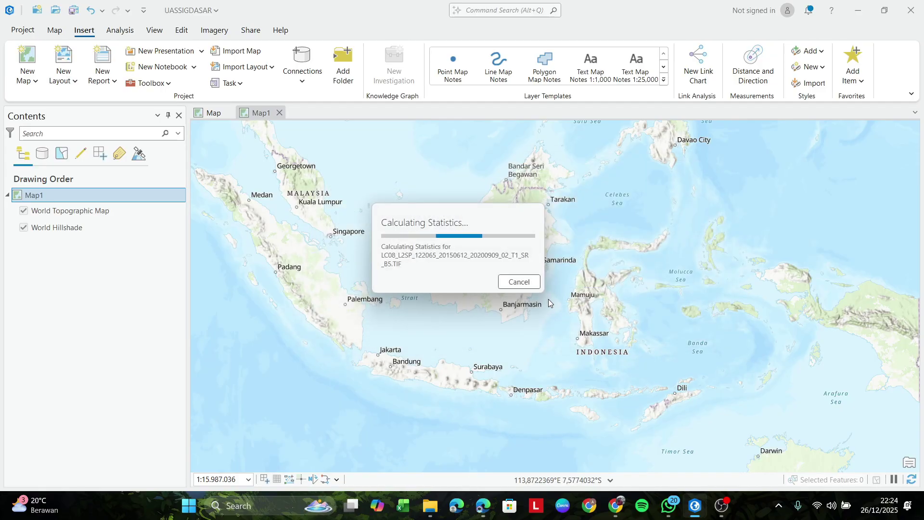
click(587, 295)
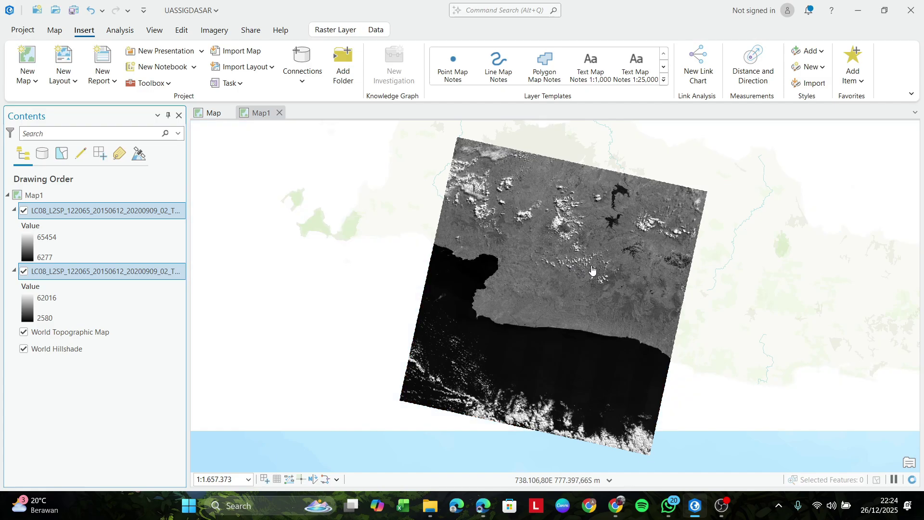
scroll(593, 271, up, 2)
Step: Start adding another dataset to Map1 and go up to the UASSIGDASAR folder
click(88, 197)
right_click(93, 195)
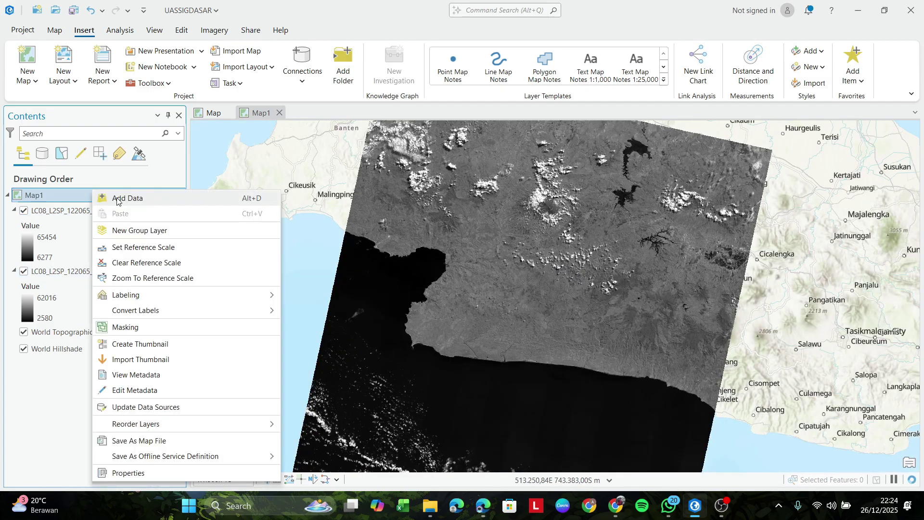
click(117, 198)
click(325, 166)
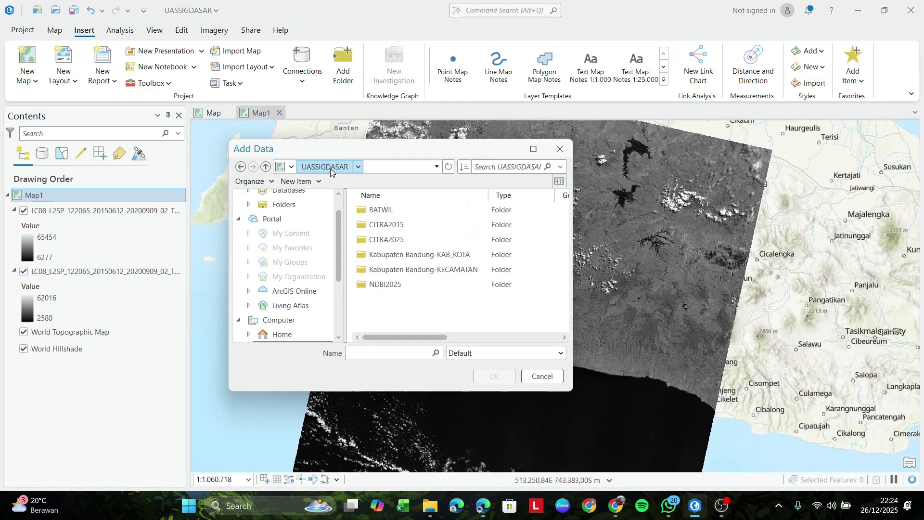
click(291, 167)
click(341, 182)
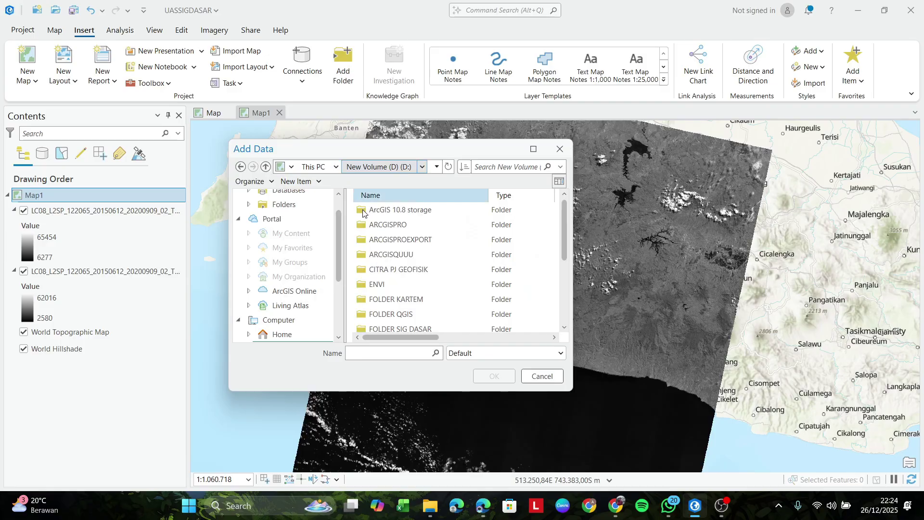
scroll(363, 213, down, 3)
double_click(426, 292)
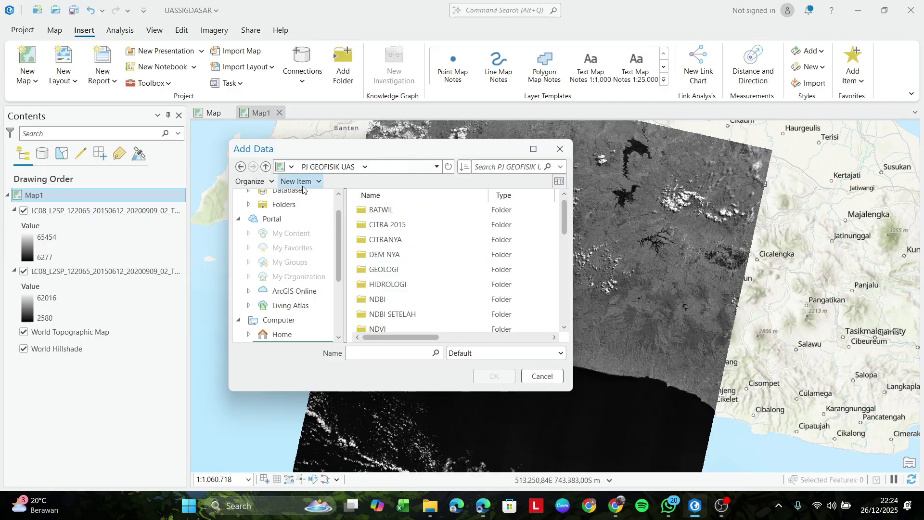
click(243, 172)
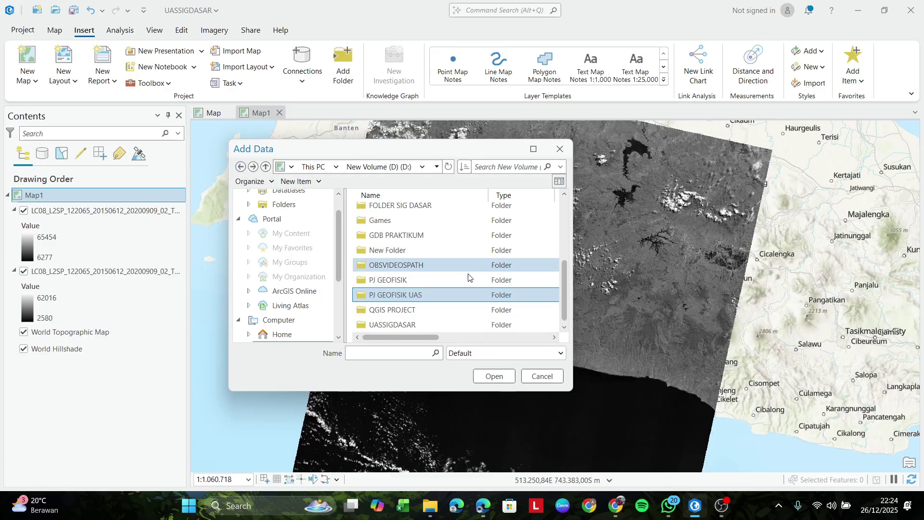
double_click(463, 319)
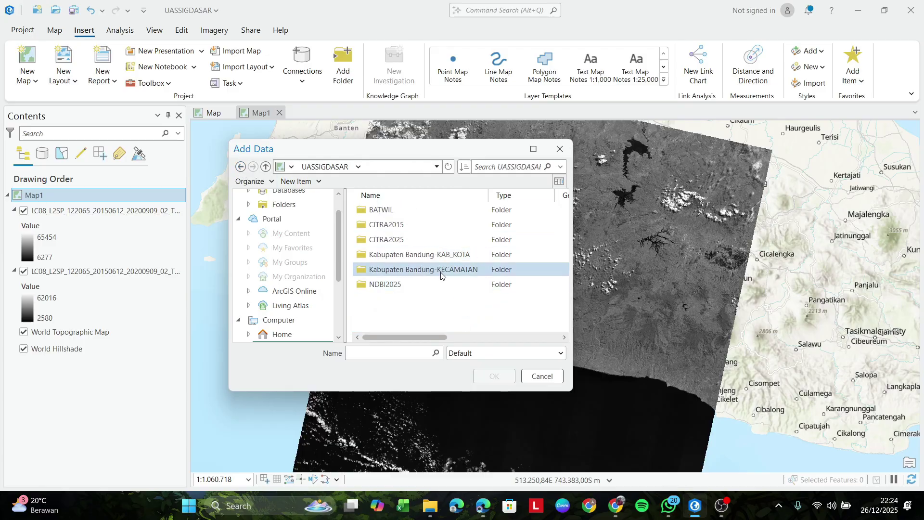
Step: Add the BATASSOREANG.shp boundary from the BATWIL folder to Map1 and centre the view on it
double_click(409, 212)
click(408, 210)
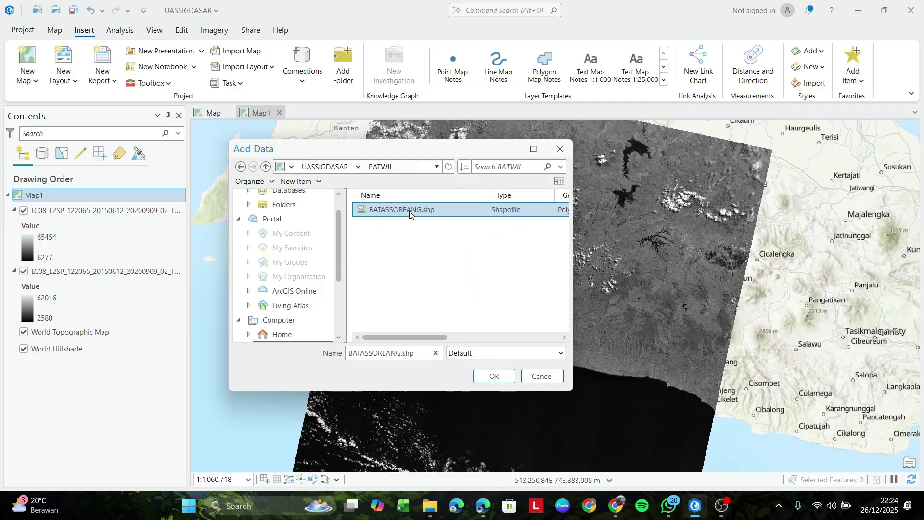
click(493, 374)
scroll(664, 267, up, 5)
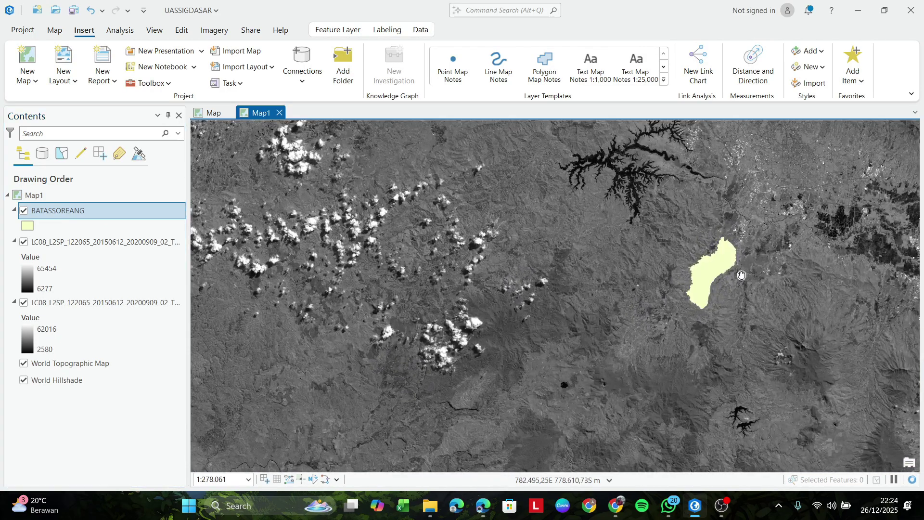
drag(742, 275, 561, 307)
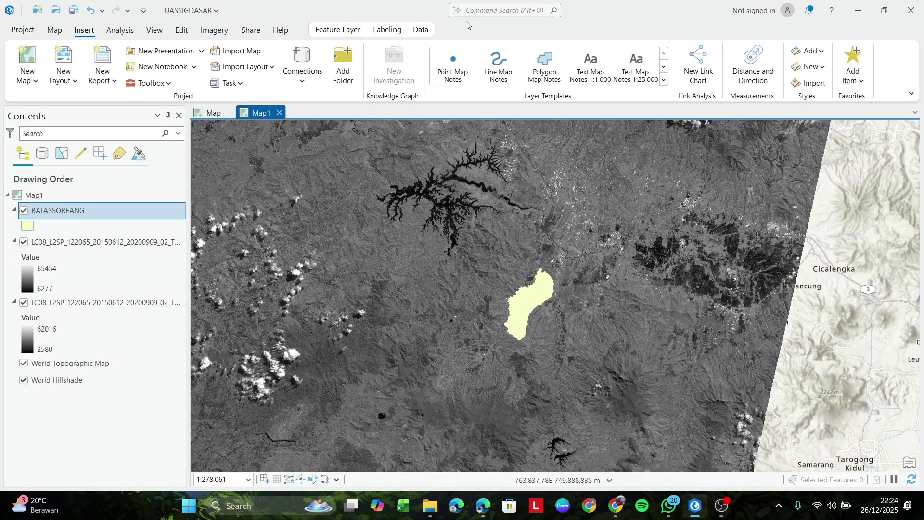
Step: Open the Raster Calculator geoprocessing tool from the recently used tools
click(488, 11)
click(501, 39)
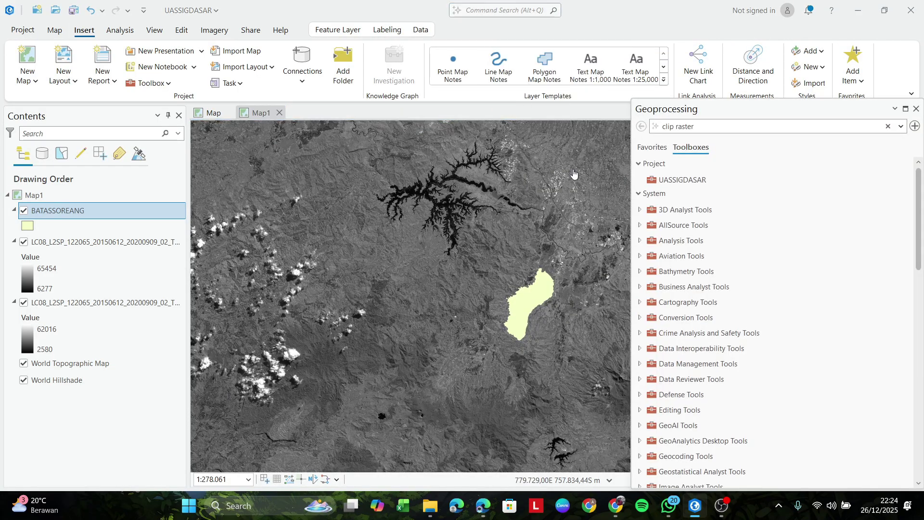
click(661, 148)
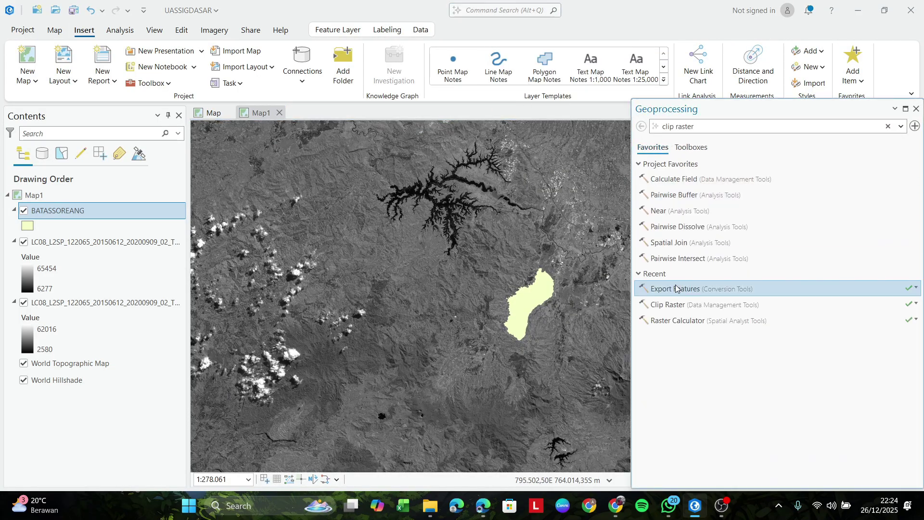
click(692, 321)
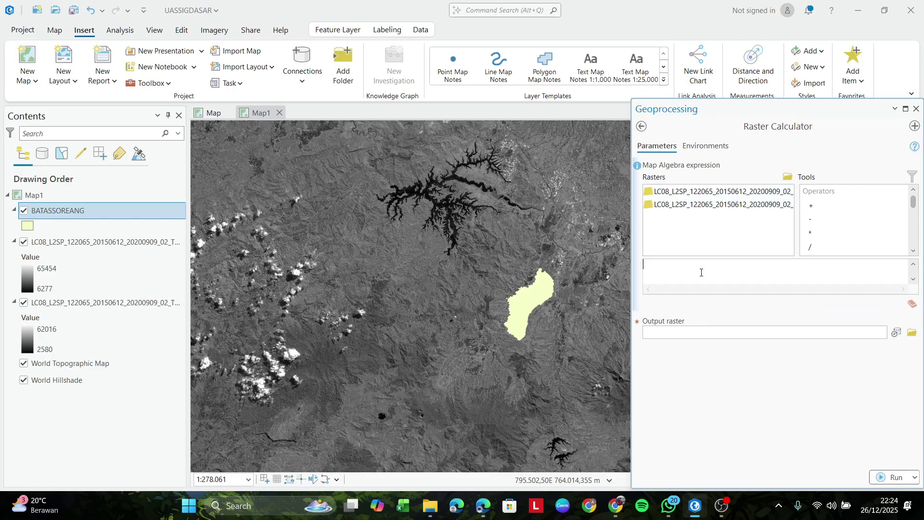
Step: Begin the map algebra expression by inserting the Float function from the math tools
scroll(828, 228, down, 4)
scroll(829, 232, down, 5)
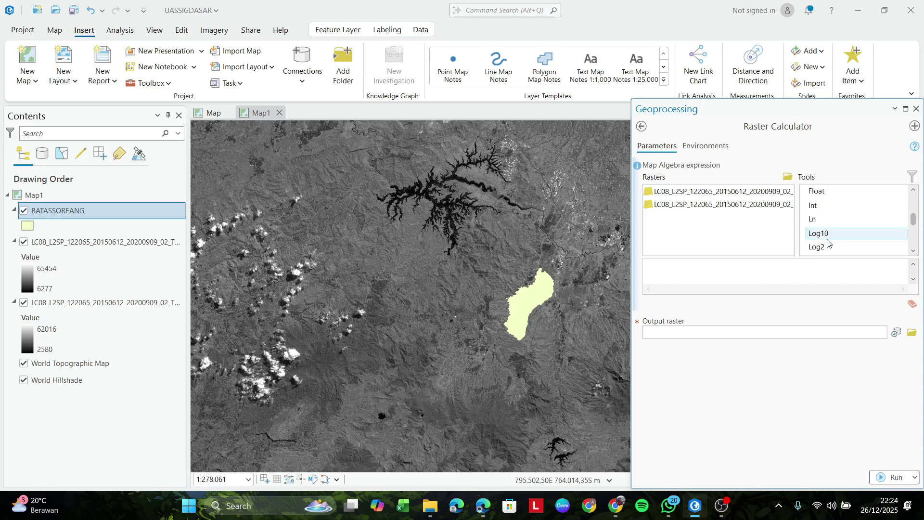
scroll(834, 242, up, 1)
scroll(834, 241, up, 3)
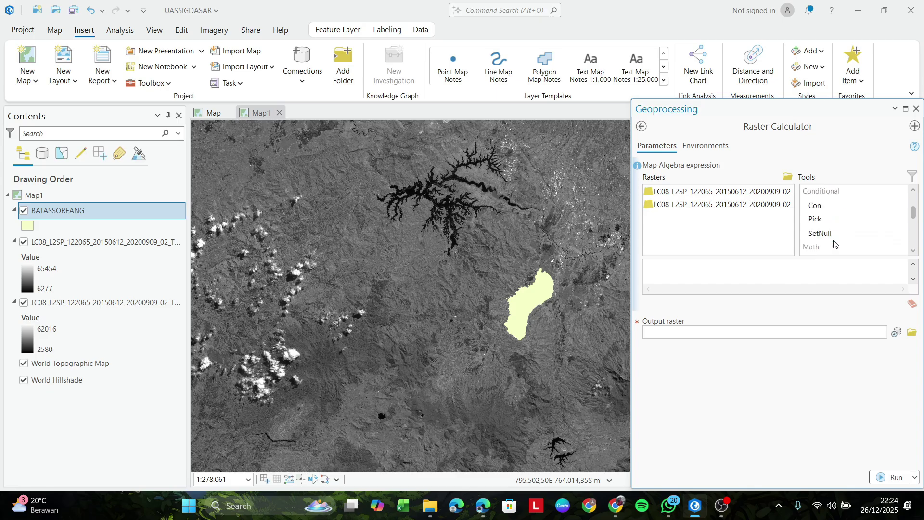
scroll(834, 241, down, 2)
double_click(835, 235)
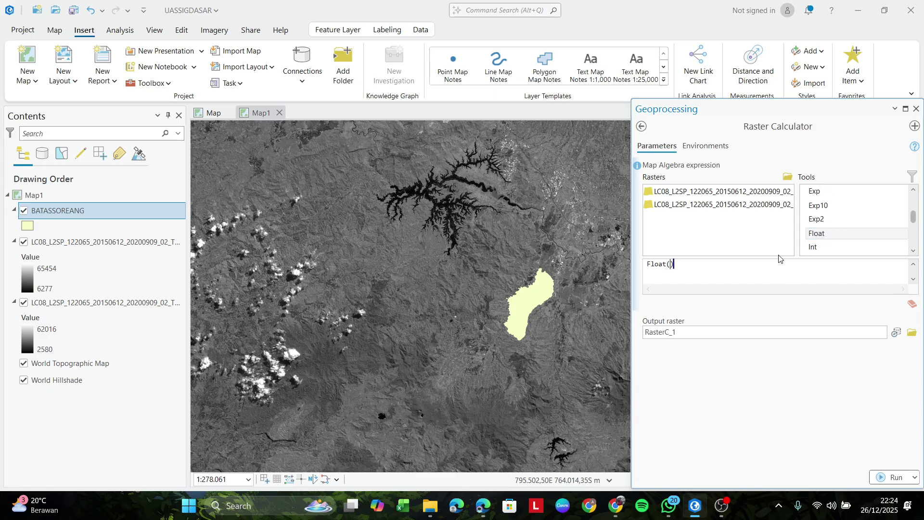
Step: Fill the Float function with the 2015 band 6 raster minus the 2015 band 5 raster
double_click(737, 192)
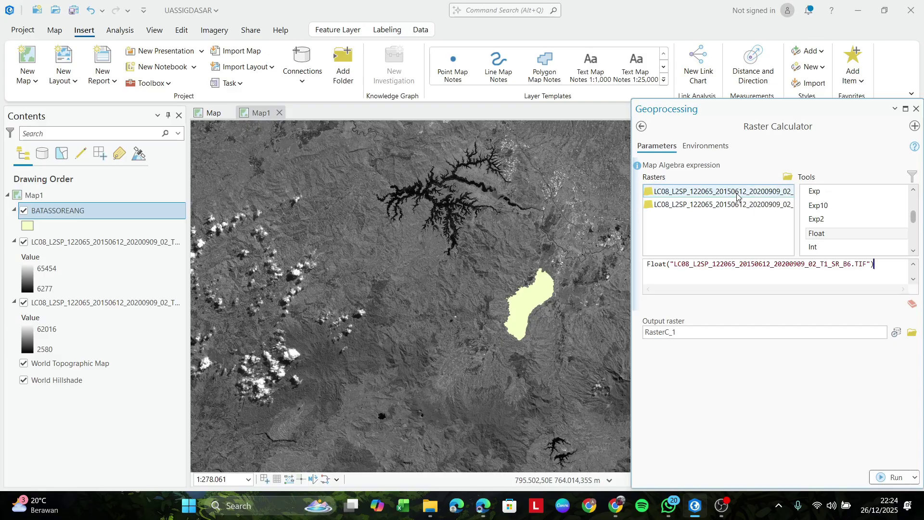
scroll(848, 215, up, 5)
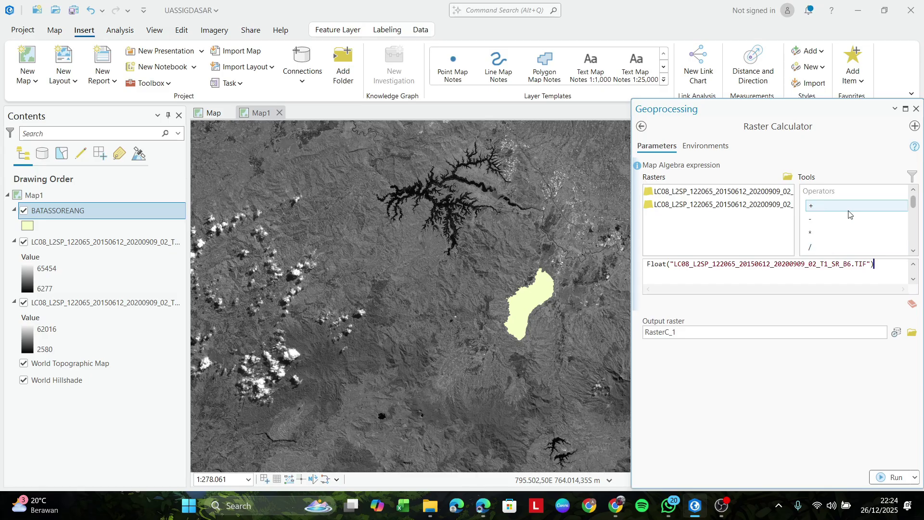
double_click(848, 219)
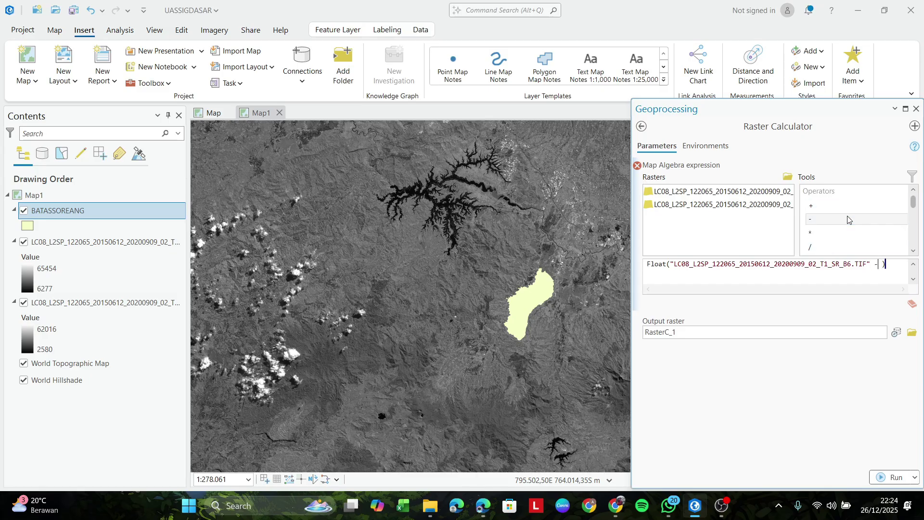
click(775, 205)
click(882, 268)
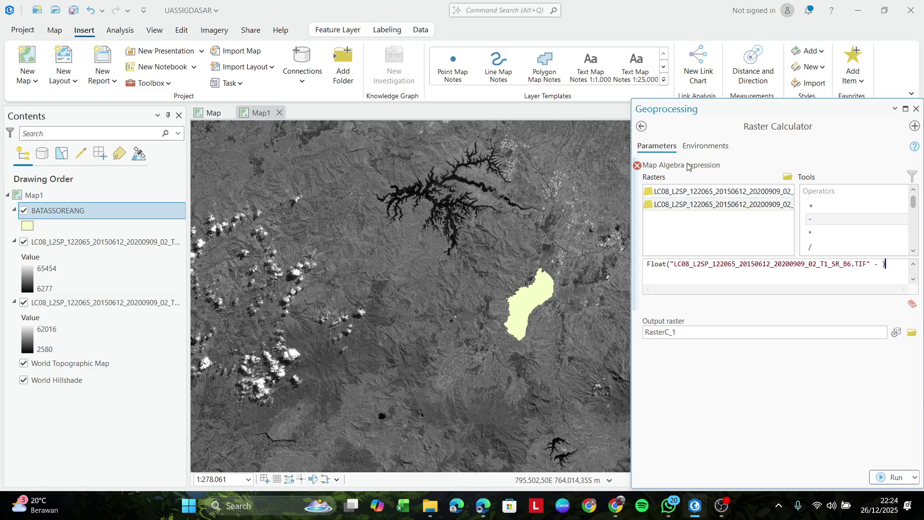
double_click(700, 205)
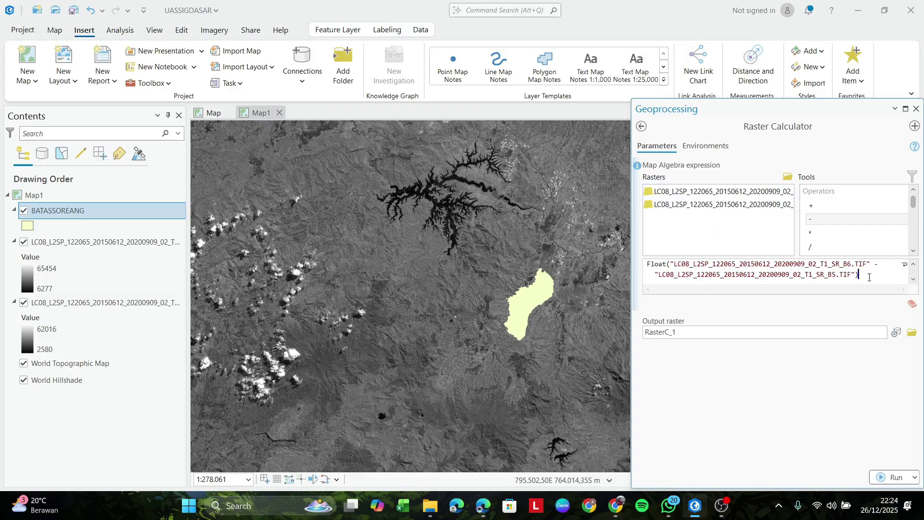
Step: Complete the NDBI expression by dividing by Float of the 2015 band 6 raster plus the band 5 raster
scroll(836, 221, down, 2)
double_click(836, 205)
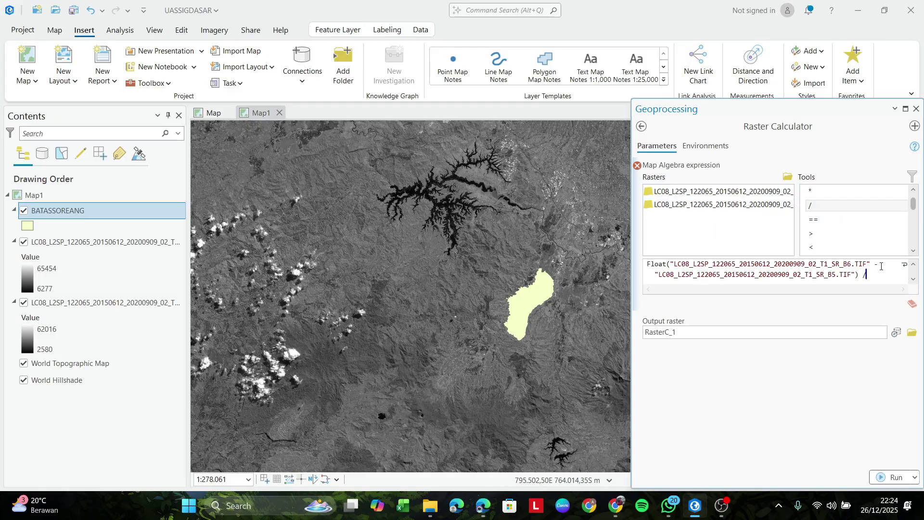
scroll(841, 234, down, 5)
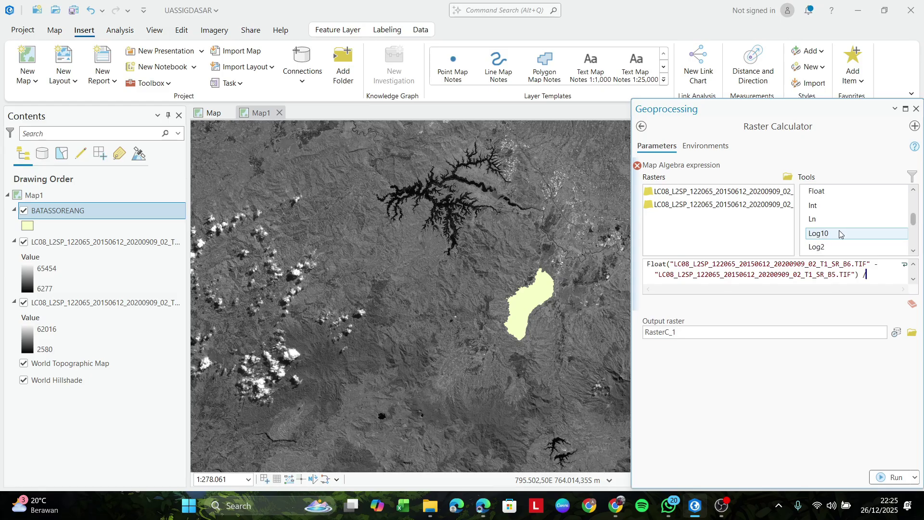
double_click(840, 191)
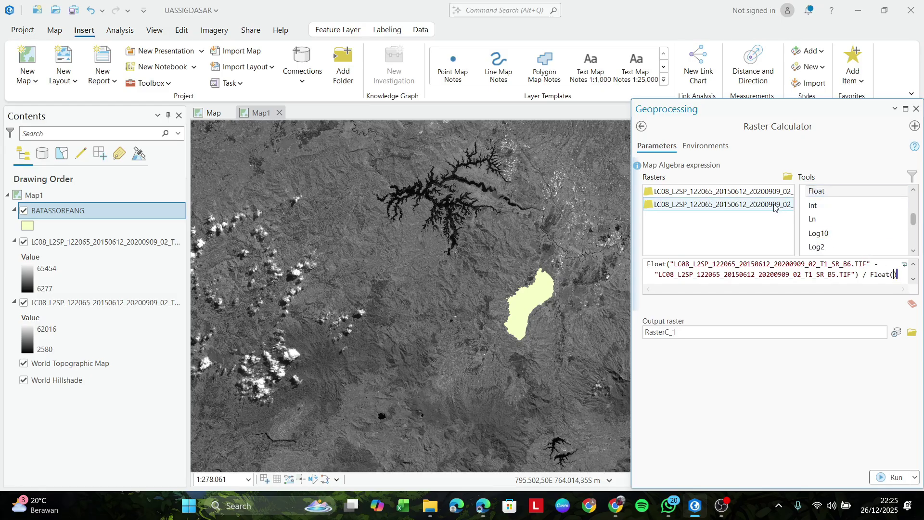
double_click(749, 193)
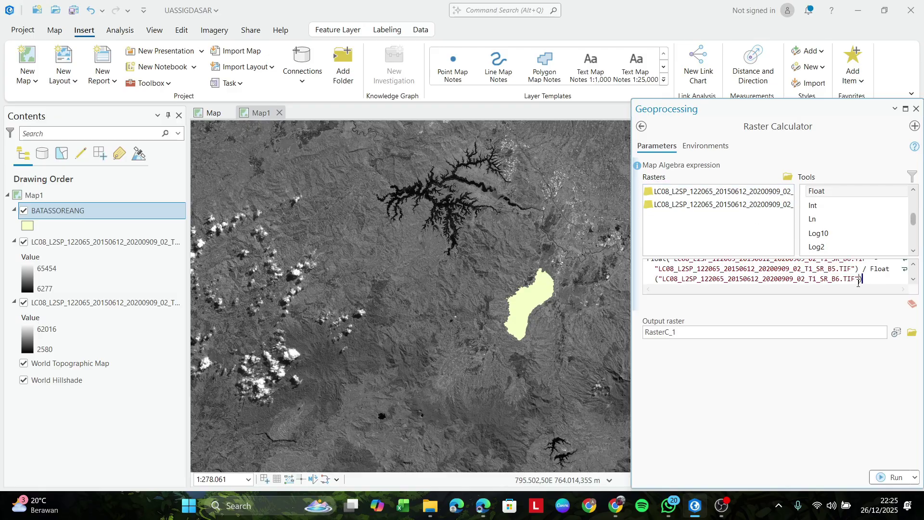
scroll(823, 194, up, 5)
double_click(813, 206)
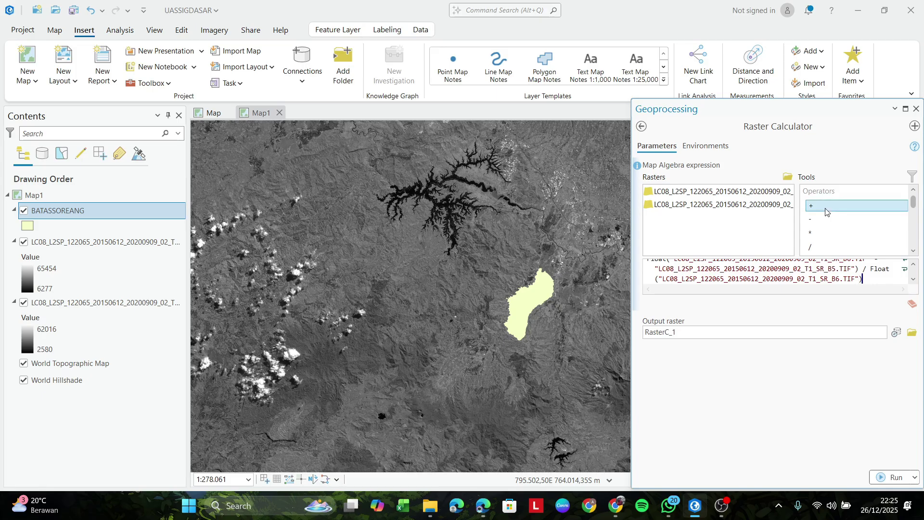
double_click(761, 205)
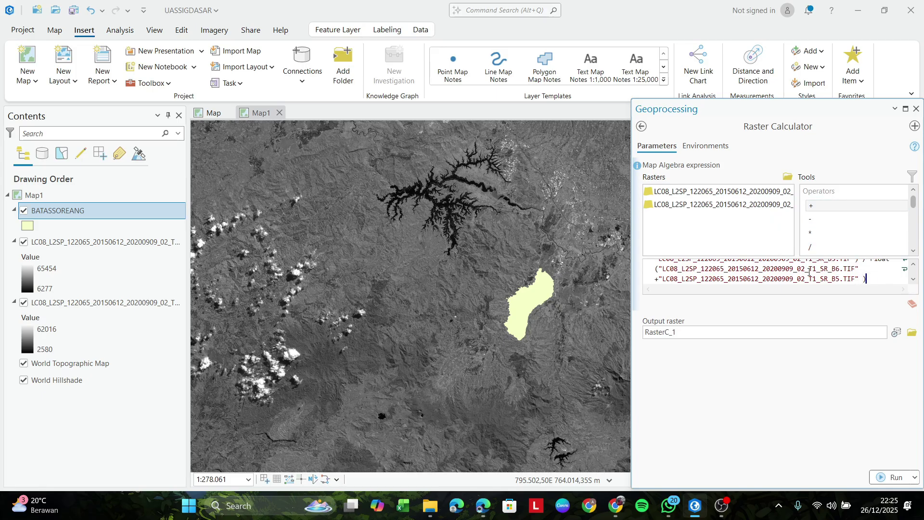
Step: Browse for the output raster location to the UASSIGDASAR folder on New Volume (D:)
click(912, 332)
scroll(291, 260, down, 1)
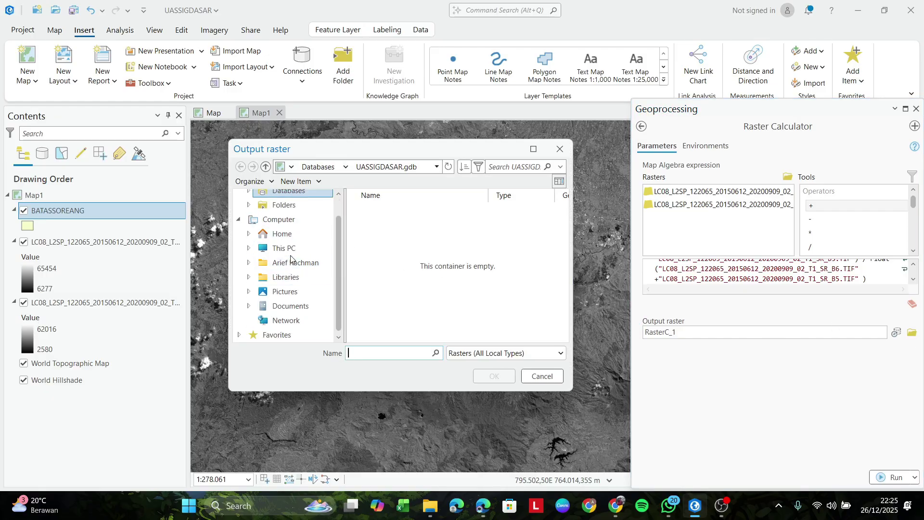
click(289, 249)
double_click(433, 225)
scroll(435, 289, down, 3)
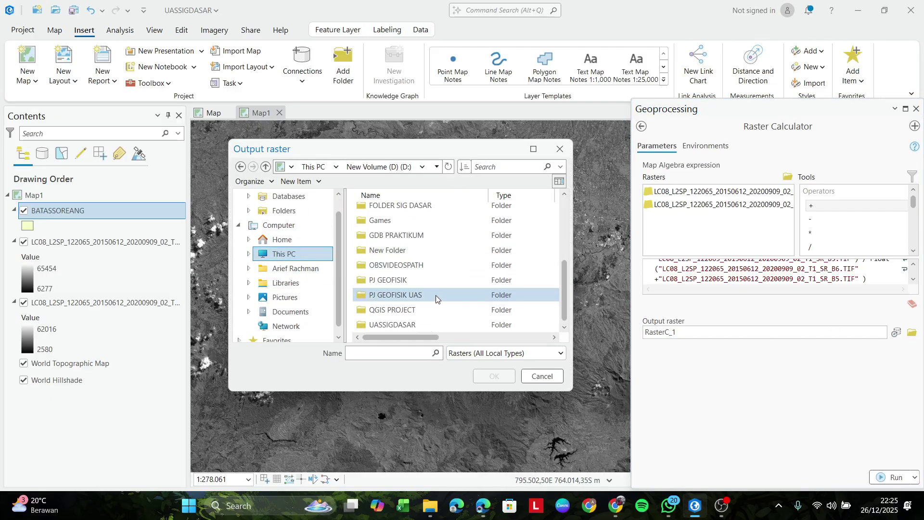
double_click(424, 325)
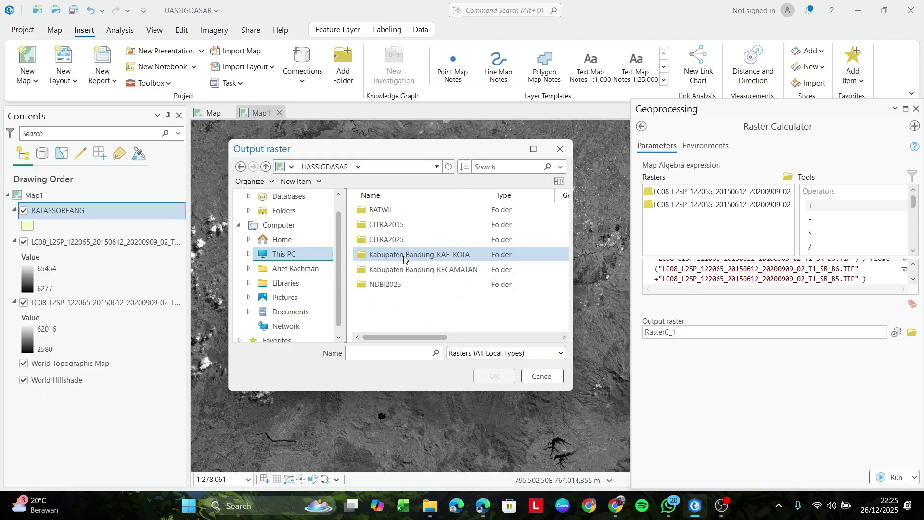
Step: Create a new folder named NDBI2015 inside UASSIGDASAR
click(299, 181)
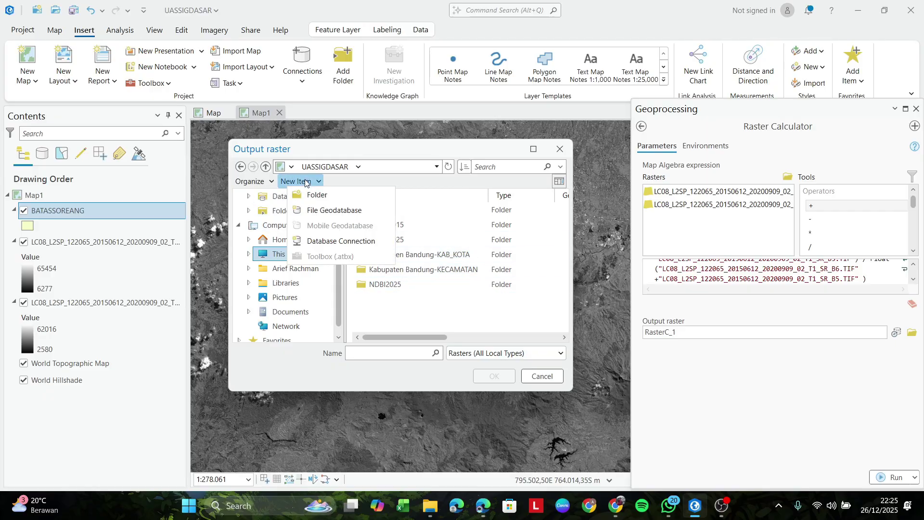
click(328, 196)
text(NDBI)
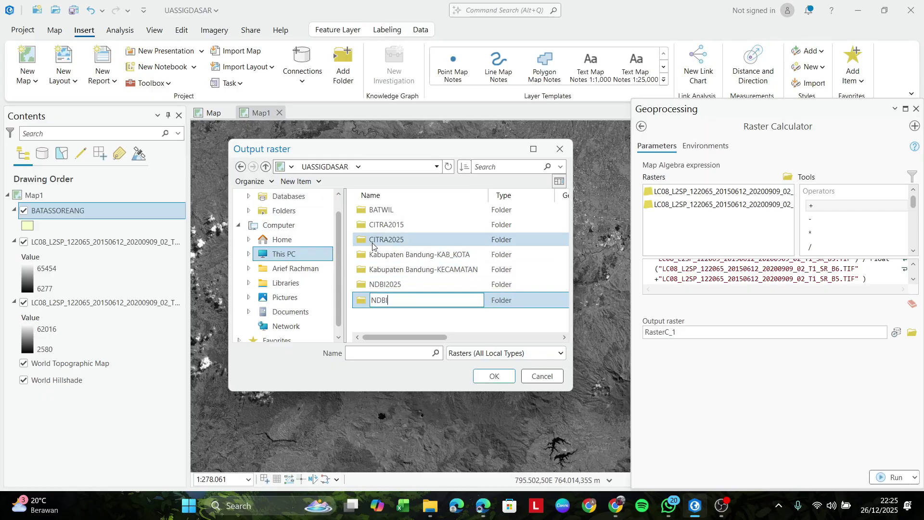
text(2015)
click(434, 323)
click(440, 308)
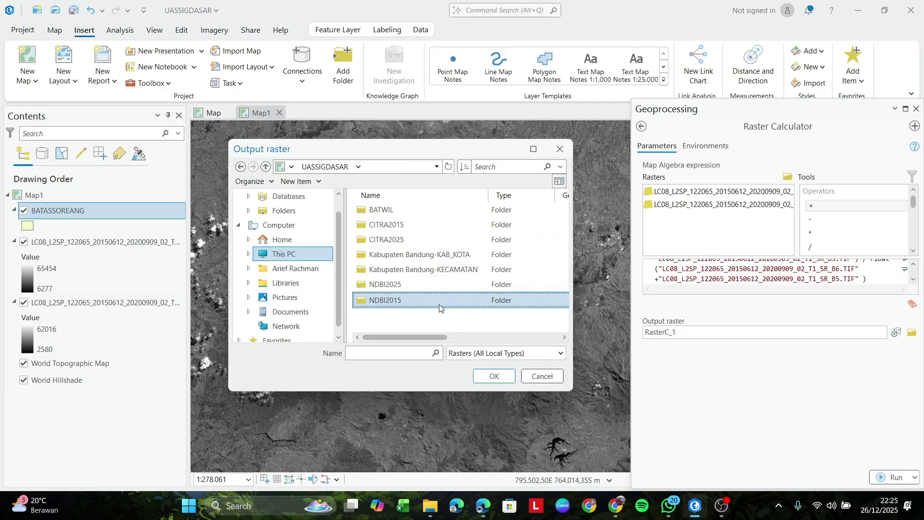
Step: Name the output raster NDBI2015 inside the NDBI2015 folder and run the Raster Calculator
double_click(440, 304)
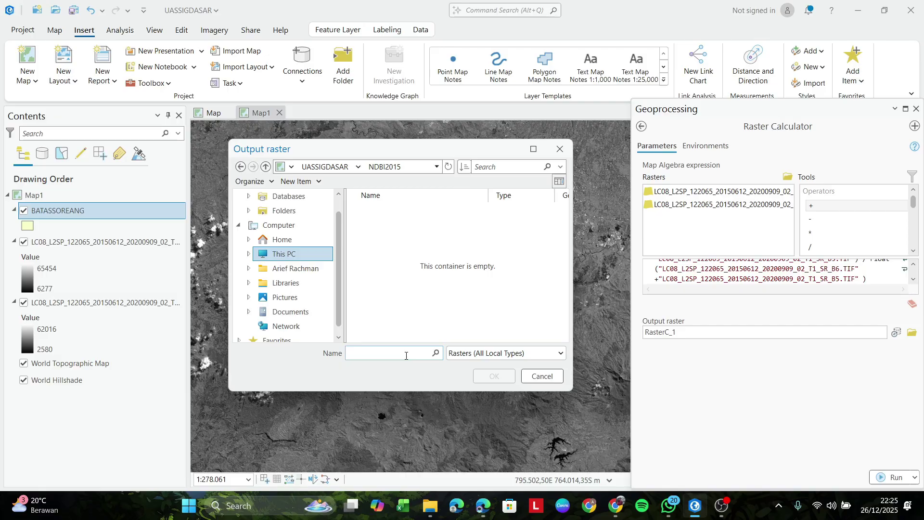
text(NDBI201)
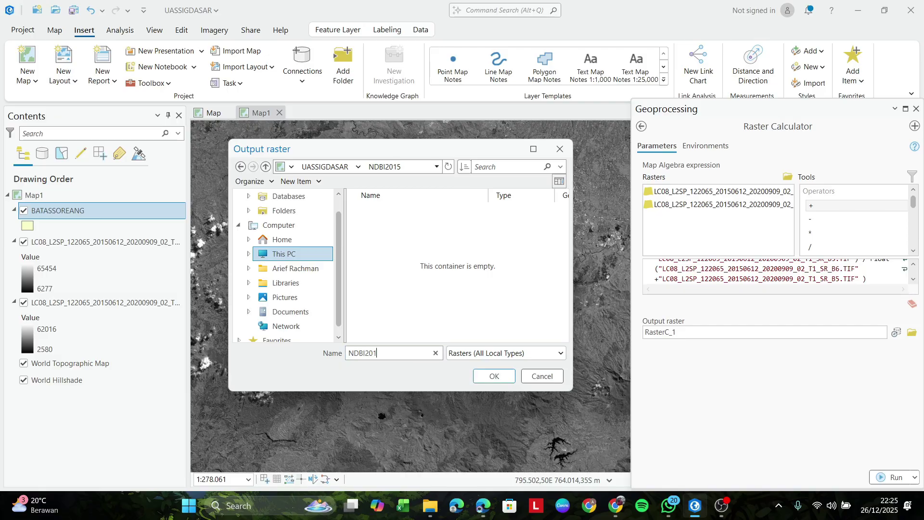
text(5)
key(Return)
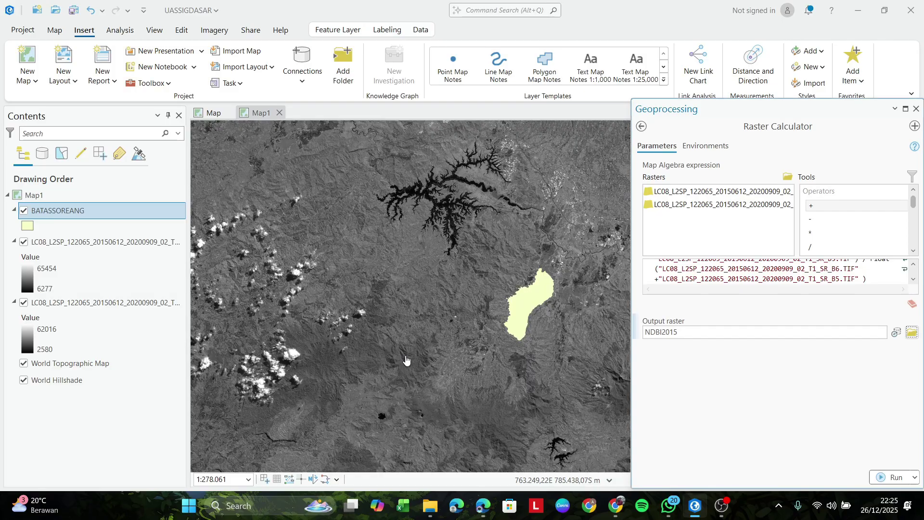
click(895, 477)
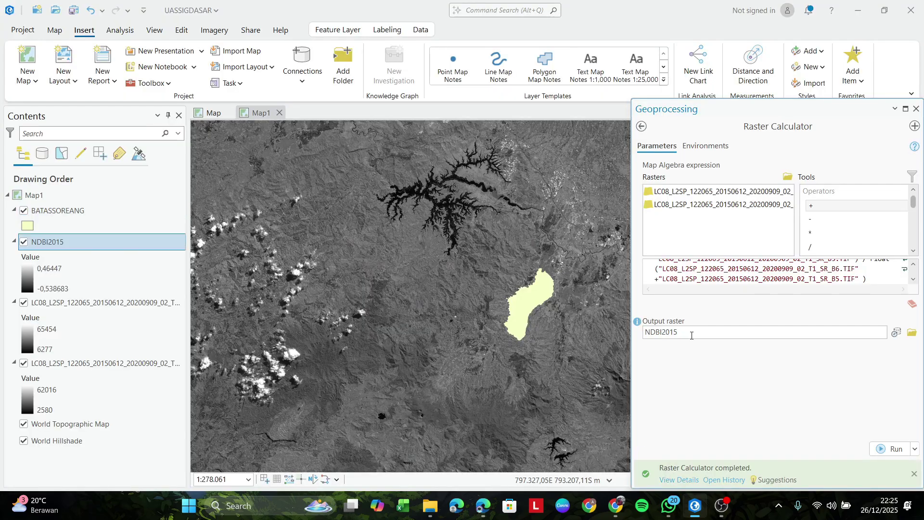
key(alt+Tab)
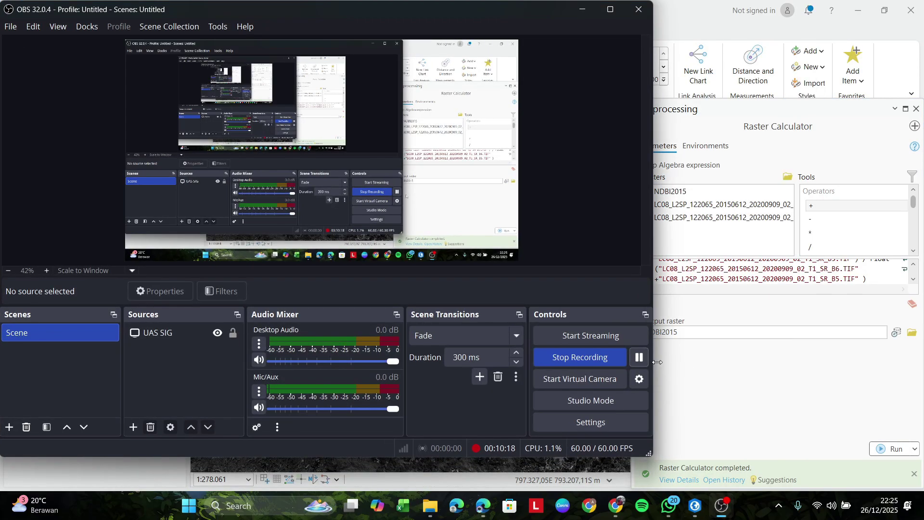
click(591, 10)
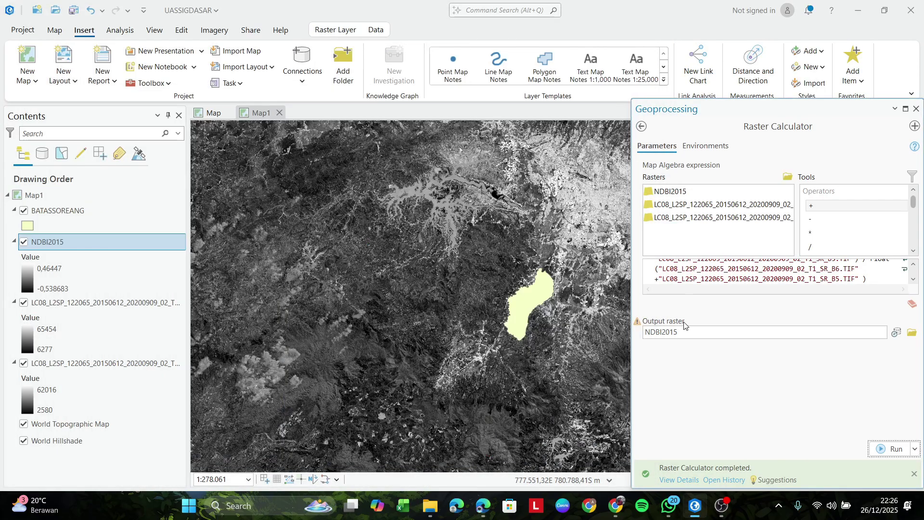
Step: Close the geoprocessing tool and hide the 2015 Landsat band 5 and band 6 layers in Map1
click(642, 126)
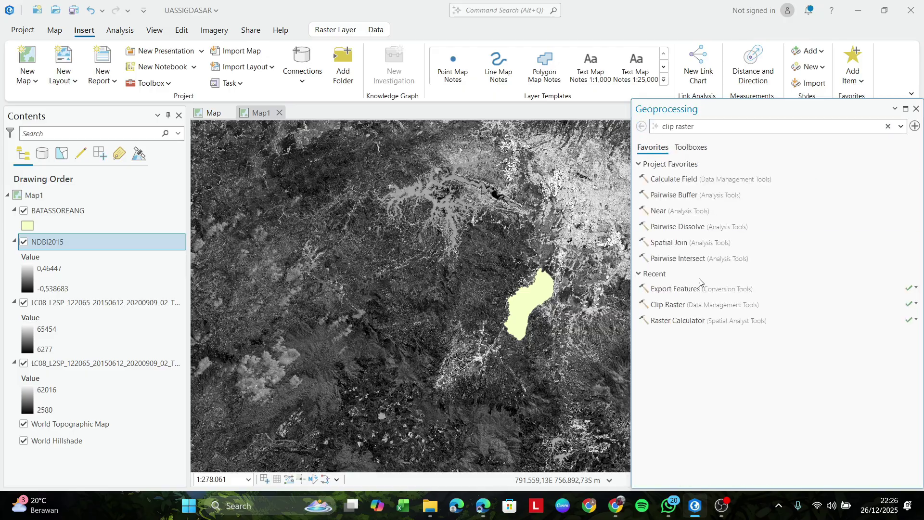
click(916, 109)
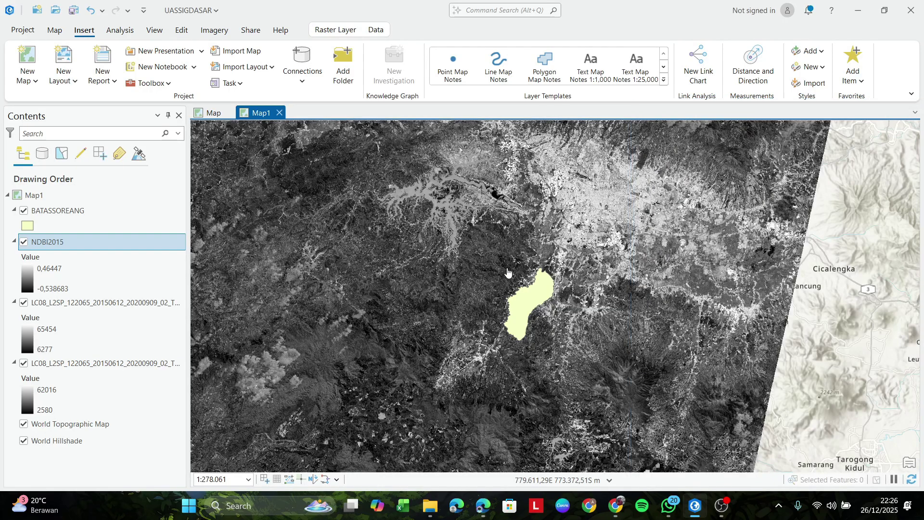
scroll(519, 278, down, 3)
scroll(519, 278, up, 1)
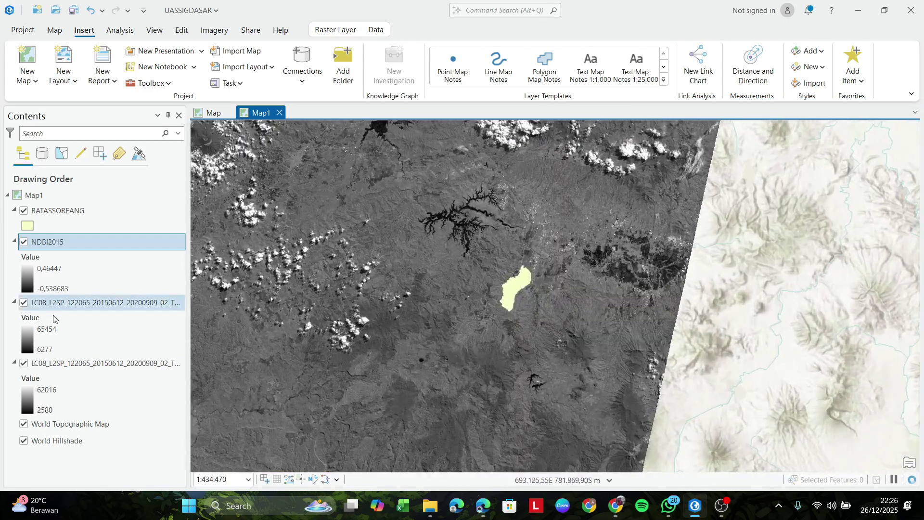
click(23, 363)
click(22, 305)
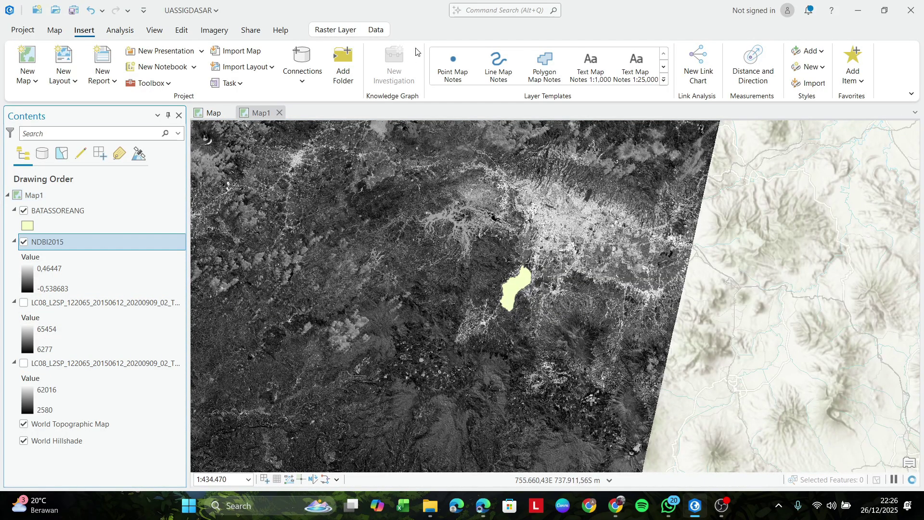
Step: Open the Clip Raster tool and set NDBI2015 as its input raster
click(482, 9)
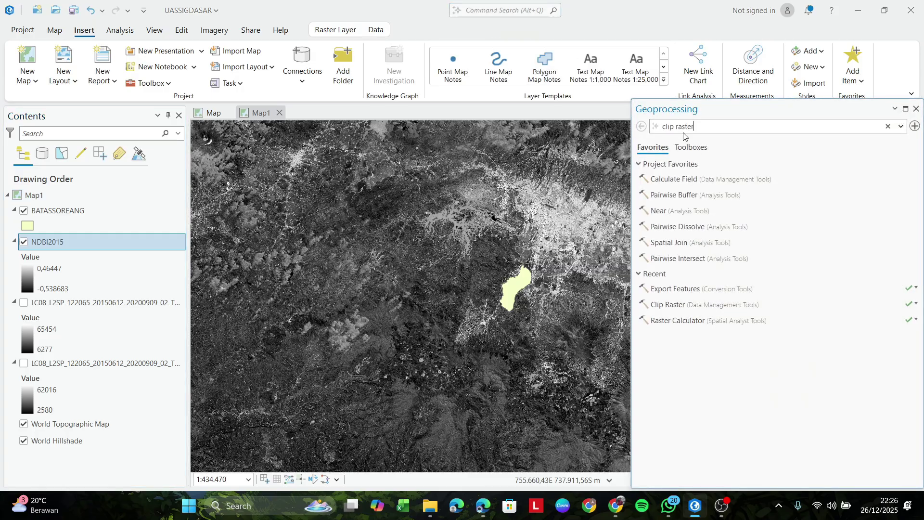
click(672, 308)
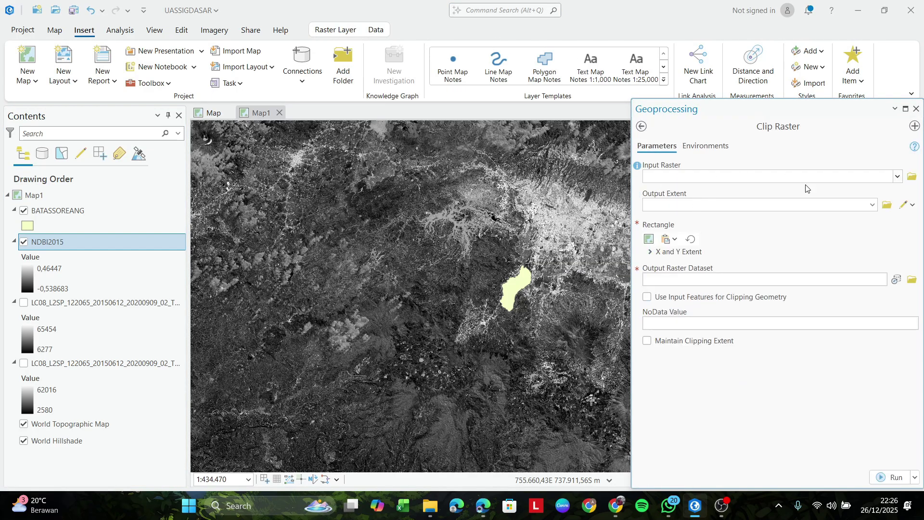
click(897, 176)
click(733, 190)
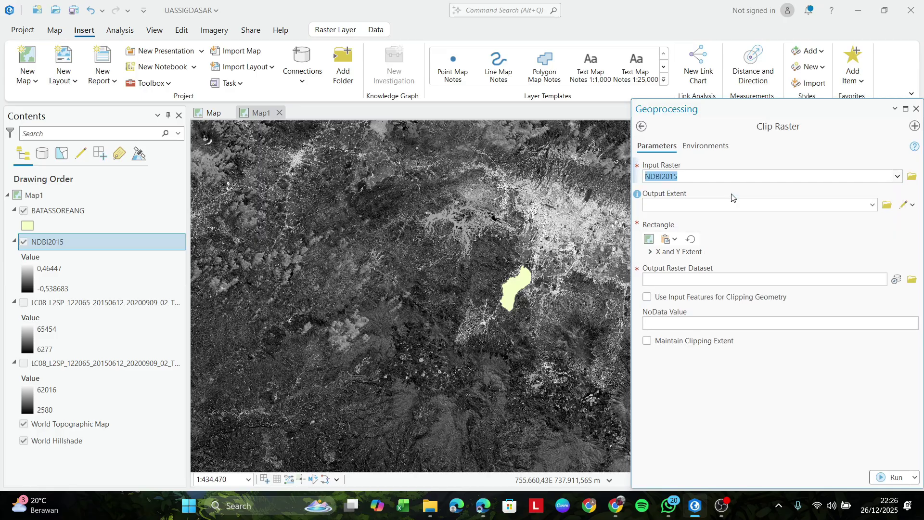
Step: Set the clip's output extent to BATASSOREANG, using input features for clipping geometry and maintaining the clipping extent
click(872, 205)
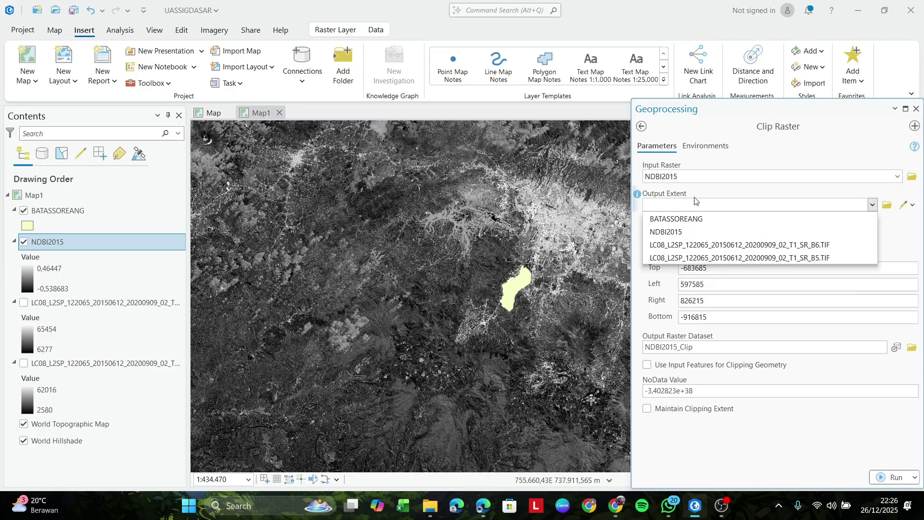
click(682, 219)
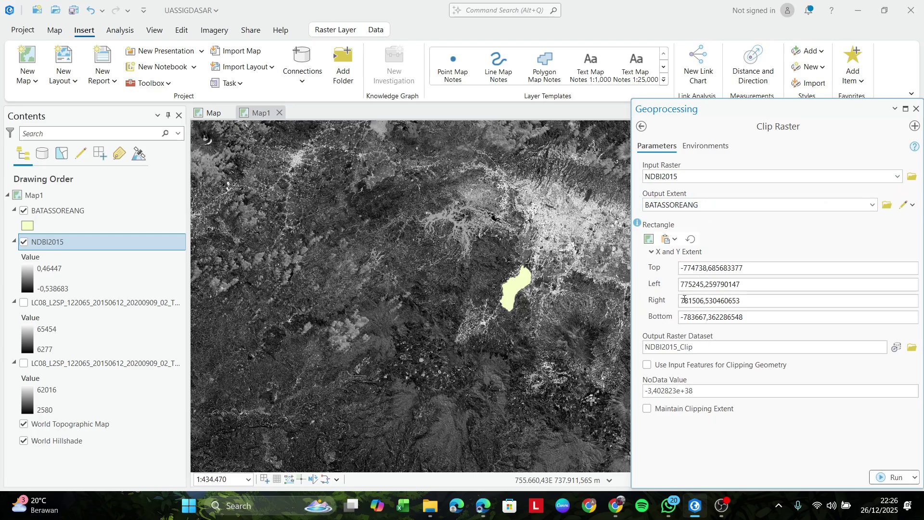
click(650, 366)
click(645, 407)
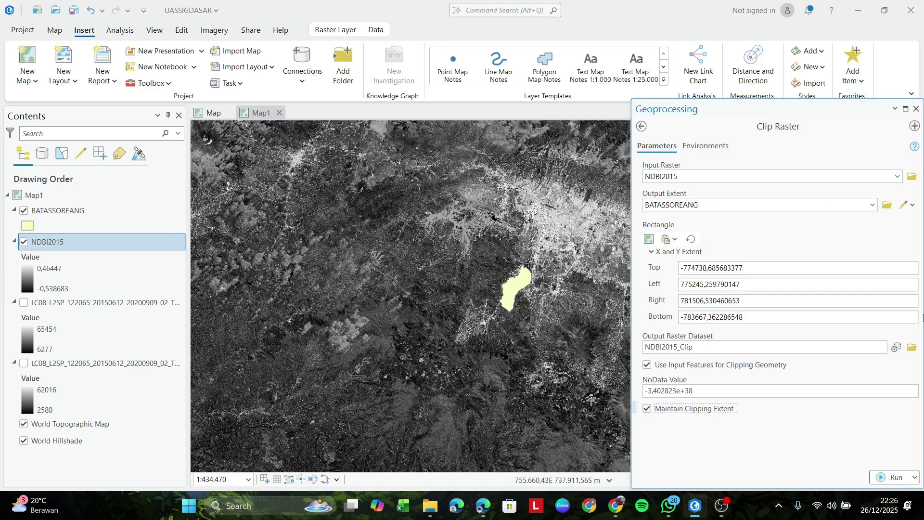
Step: Browse to the NDBI2015 folder inside UASSIGDASAR on drive D as the location for the clipped output raster
click(912, 349)
scroll(331, 284, down, 1)
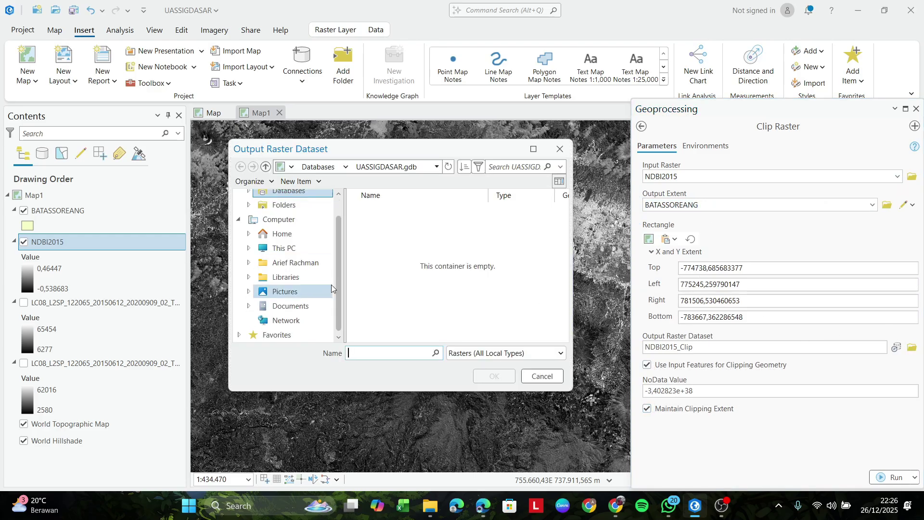
click(305, 251)
double_click(362, 227)
scroll(395, 256, down, 3)
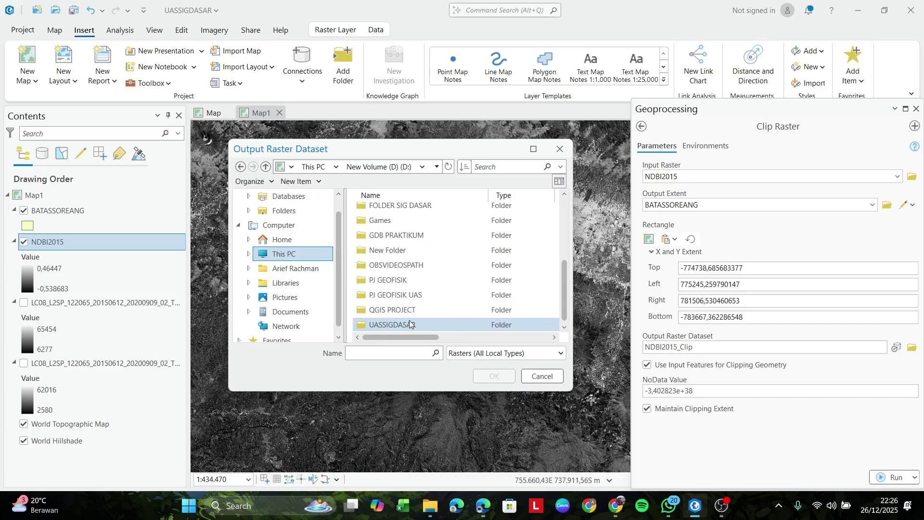
double_click(398, 325)
double_click(386, 225)
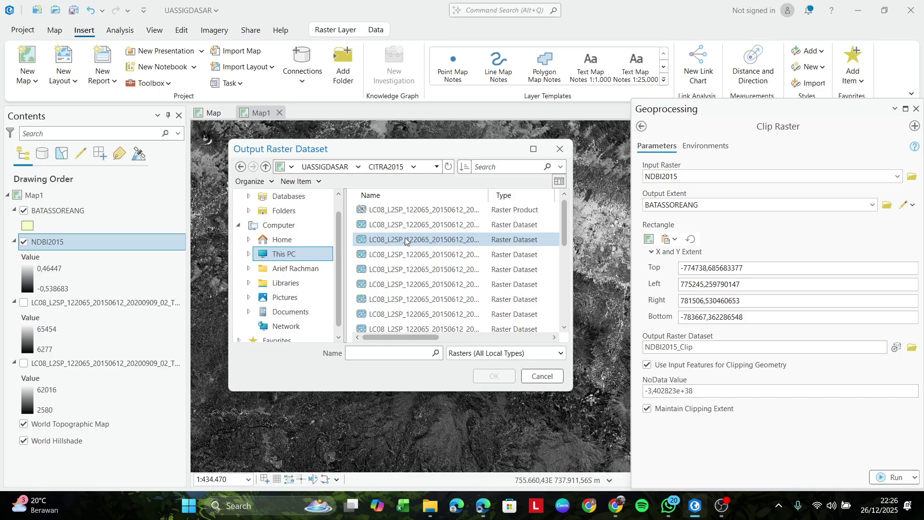
click(241, 167)
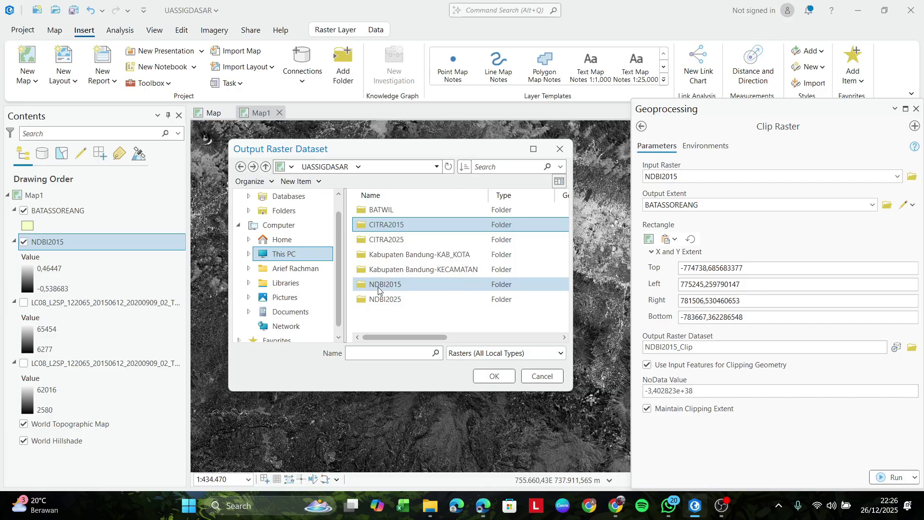
double_click(380, 293)
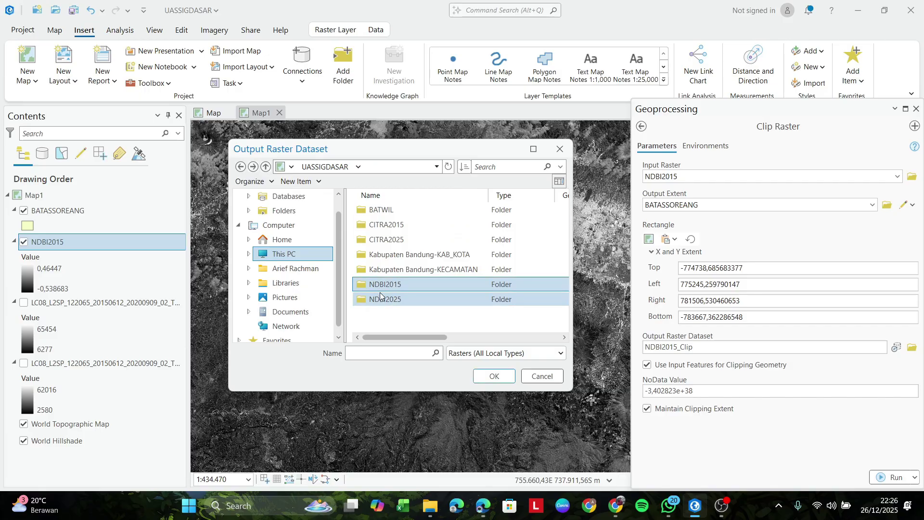
Step: Name the output raster NDBI2015CLIP and run the Clip Raster tool
click(378, 351)
text(NDBI201)
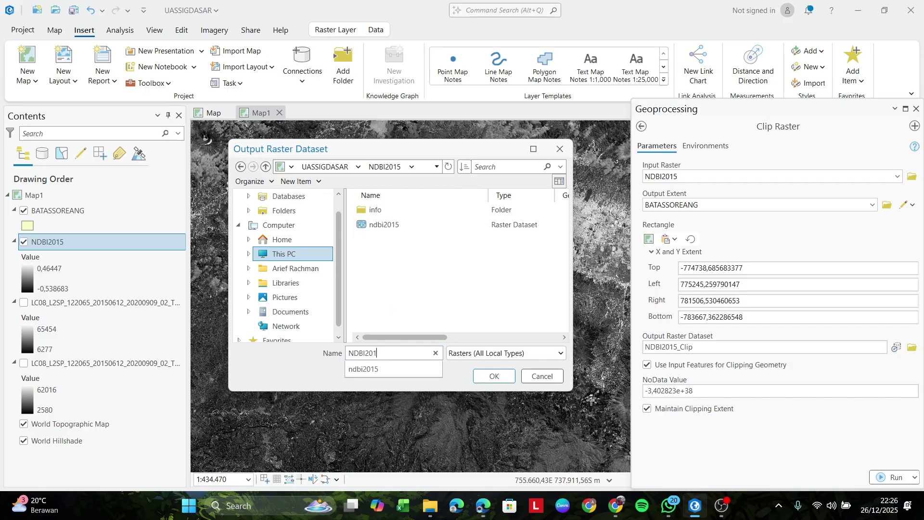
text(5CLIP)
key(Return)
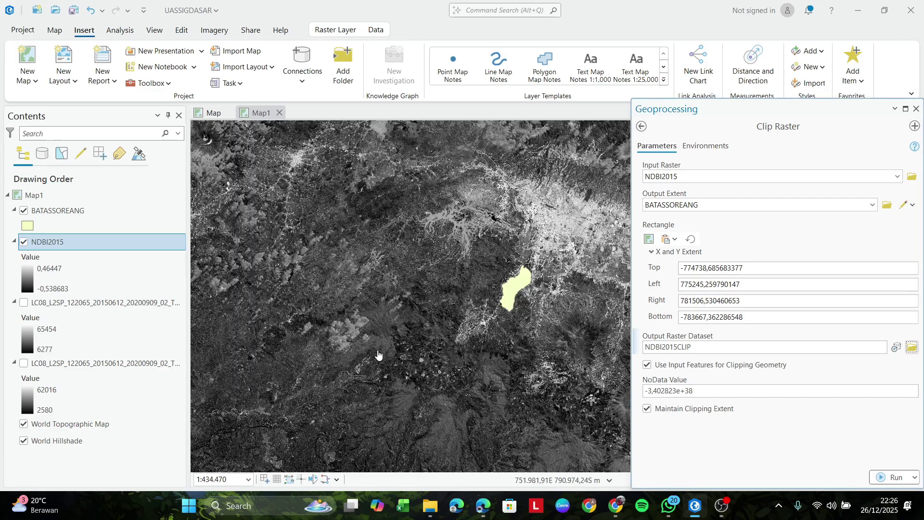
click(894, 477)
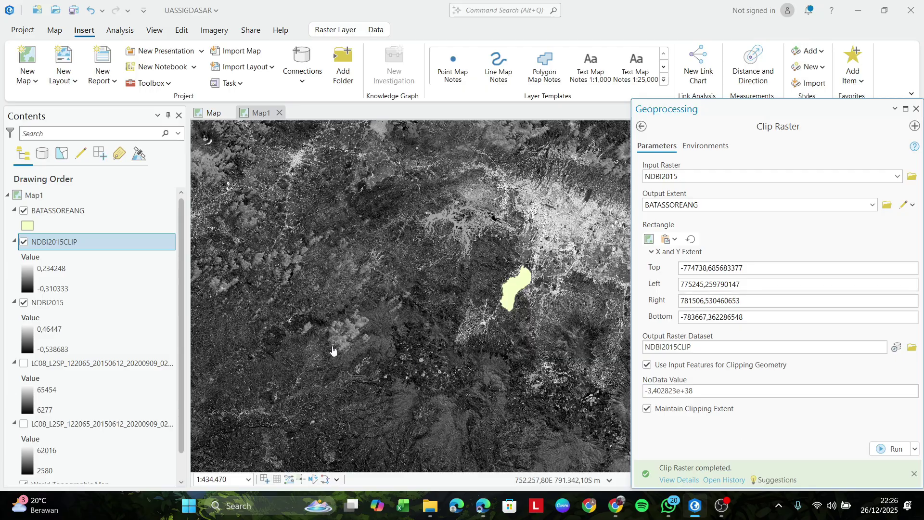
Step: Hide the NDBI2015 and BATASSOREANG layers to reveal the clipped raster, and close the geoprocessing tool
click(25, 304)
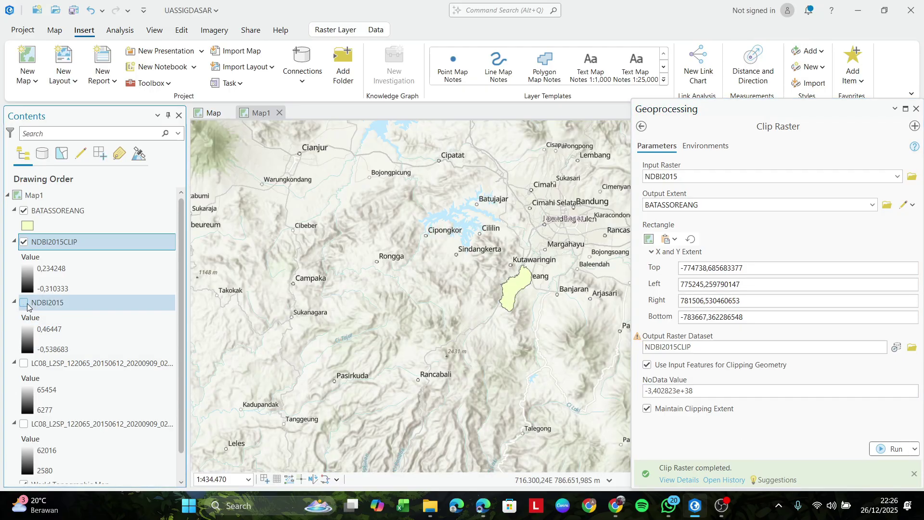
click(24, 213)
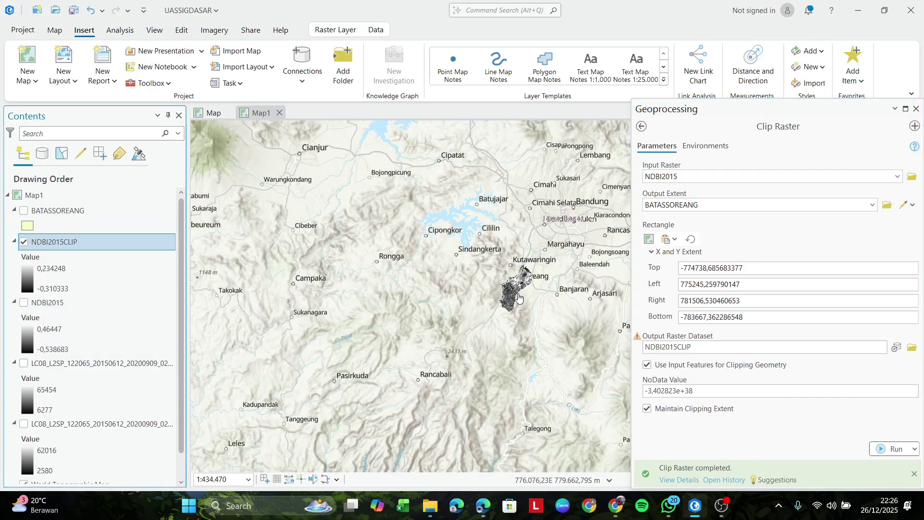
scroll(521, 291, up, 5)
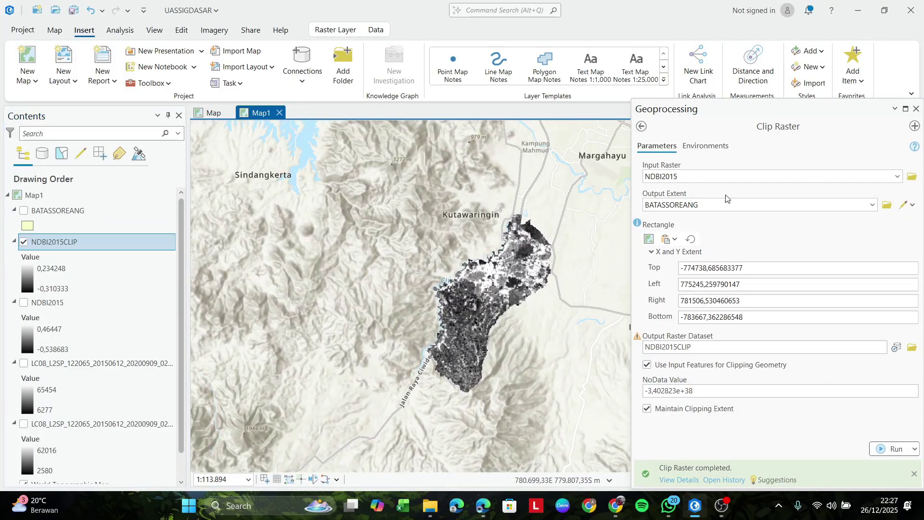
click(642, 127)
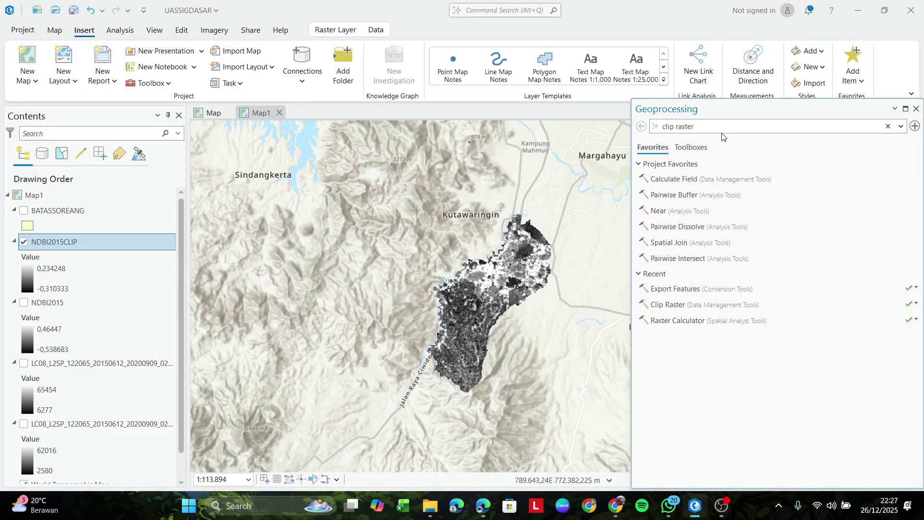
click(916, 109)
Step: Change the primary symbology of NDBI2015CLIP to Classify, computing the histogram for the raster
right_click(96, 241)
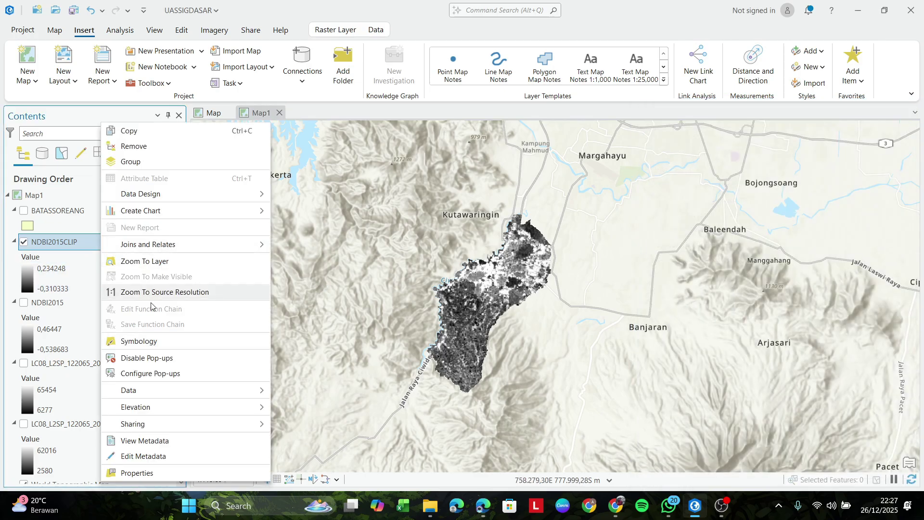
click(145, 341)
click(740, 192)
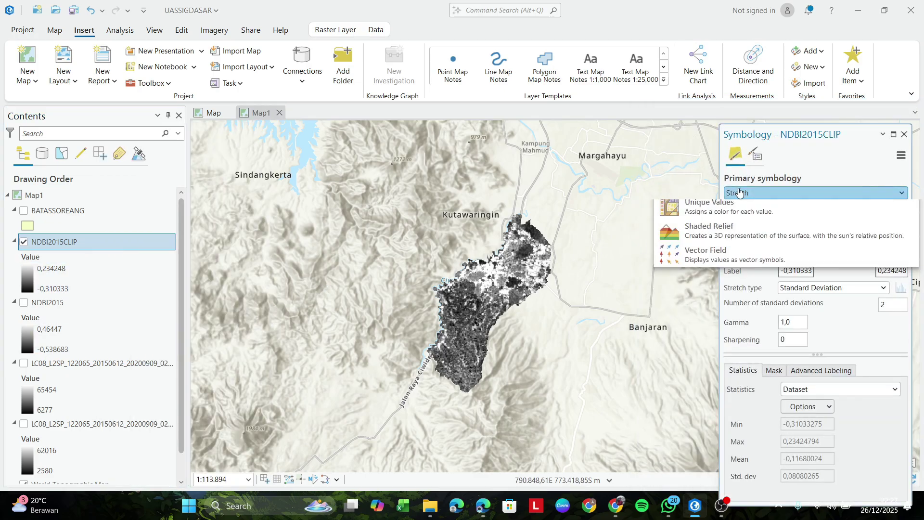
click(720, 267)
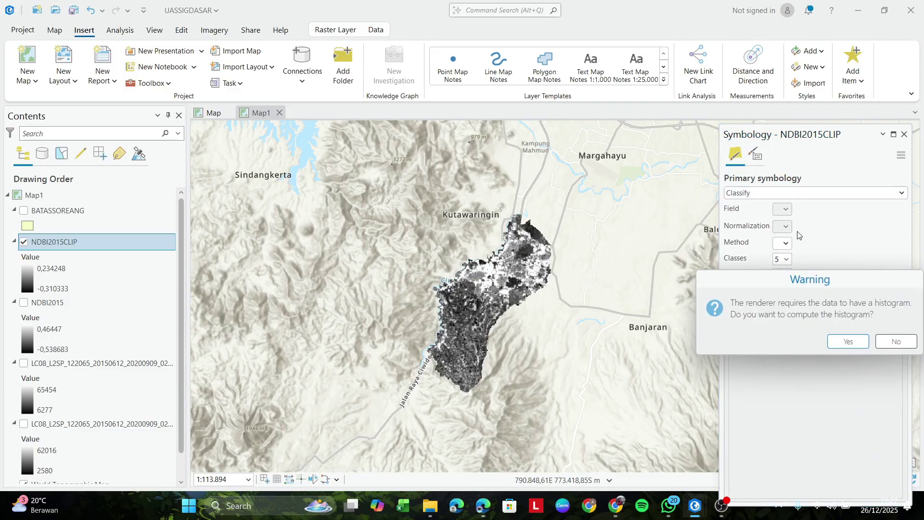
click(841, 335)
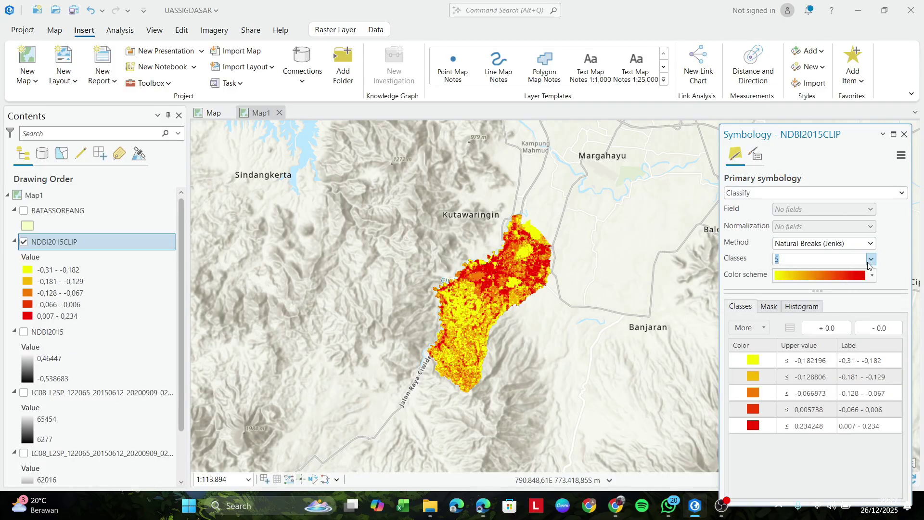
Step: Try to set the NDBI2015CLIP symbology to 4 classes and apply the continuous white-to-dark-red color scheme
click(871, 260)
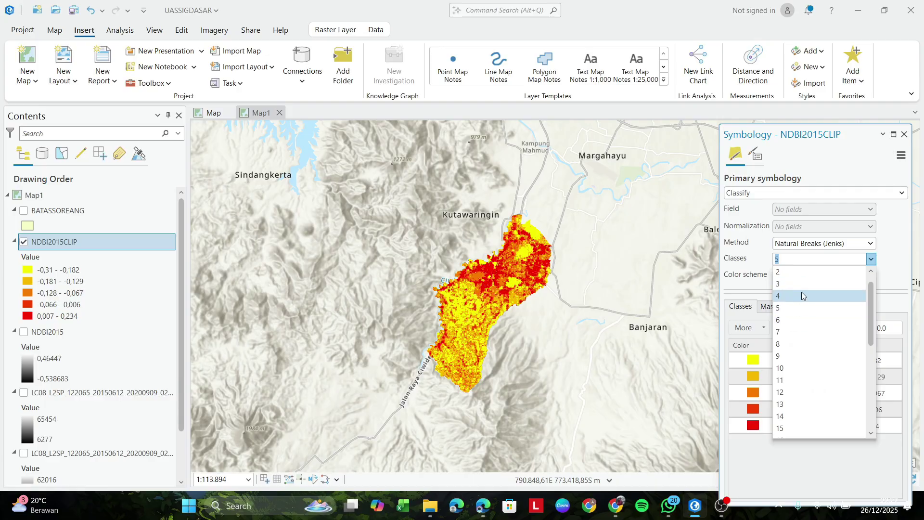
click(802, 296)
click(873, 275)
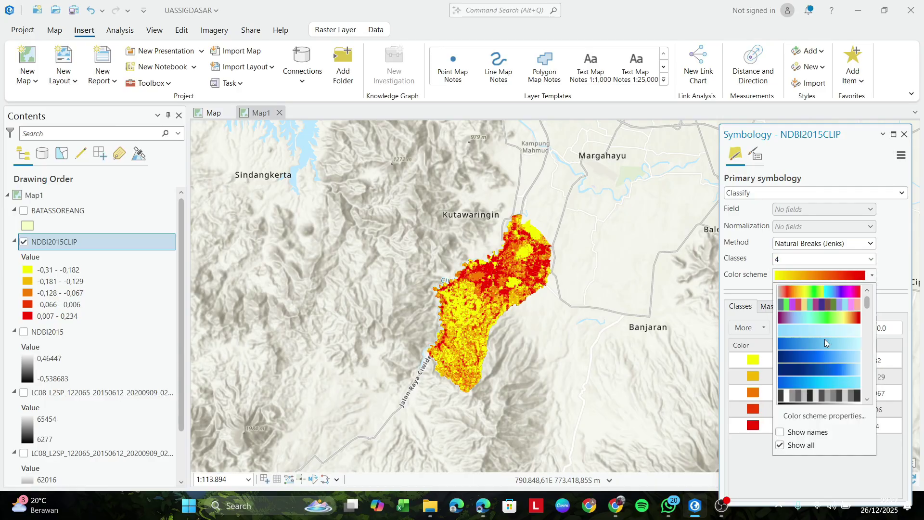
scroll(870, 315, down, 10)
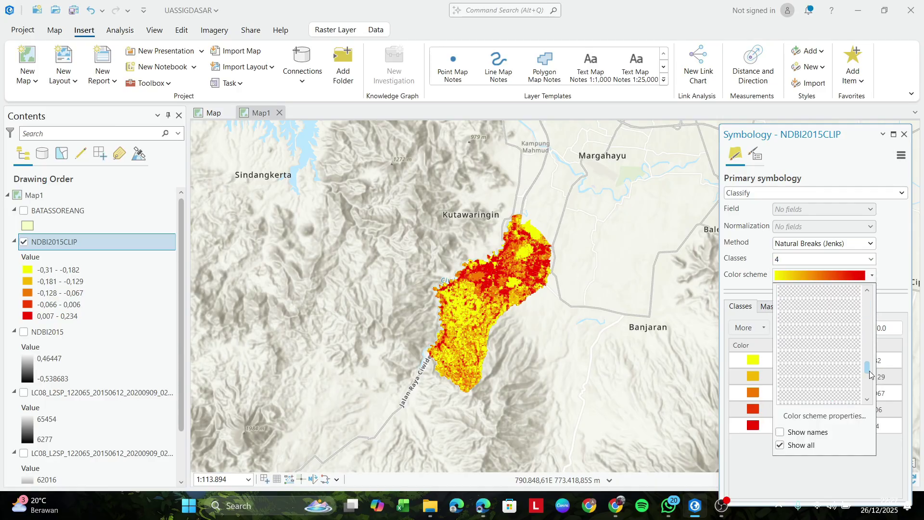
scroll(794, 346, up, 3)
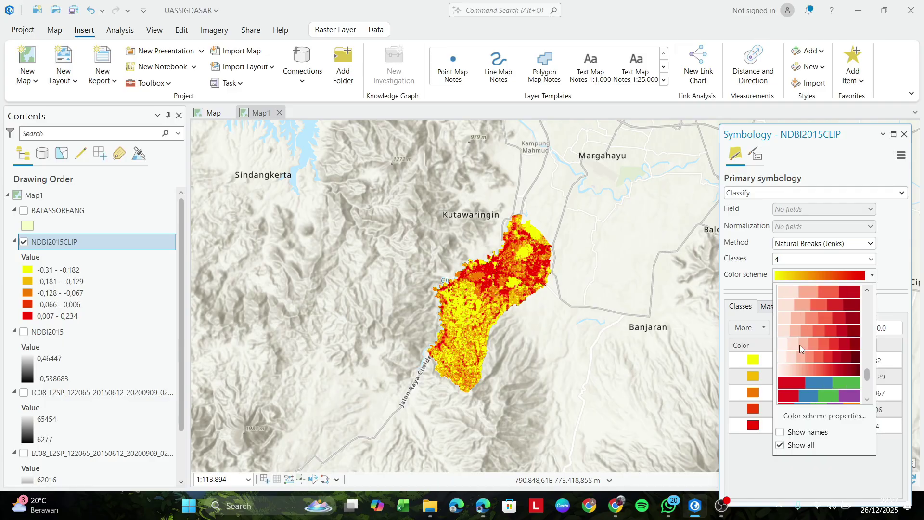
click(807, 372)
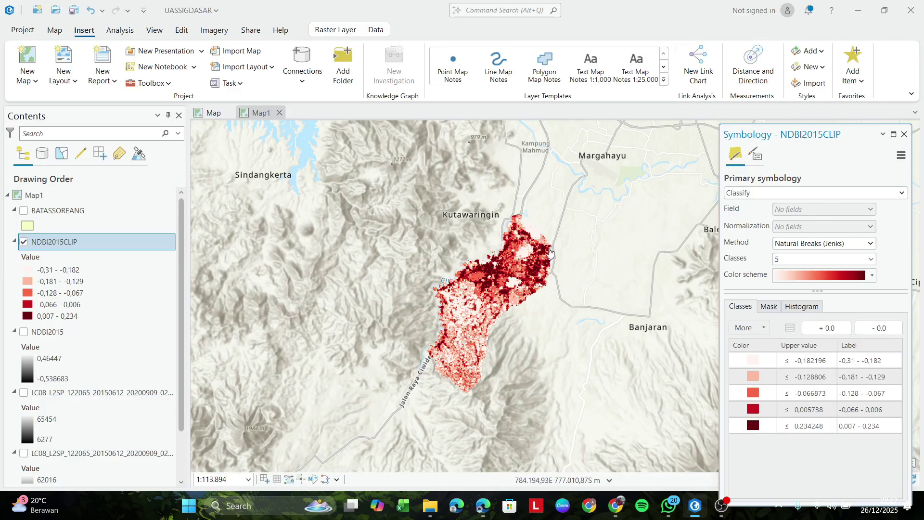
scroll(468, 359, up, 2)
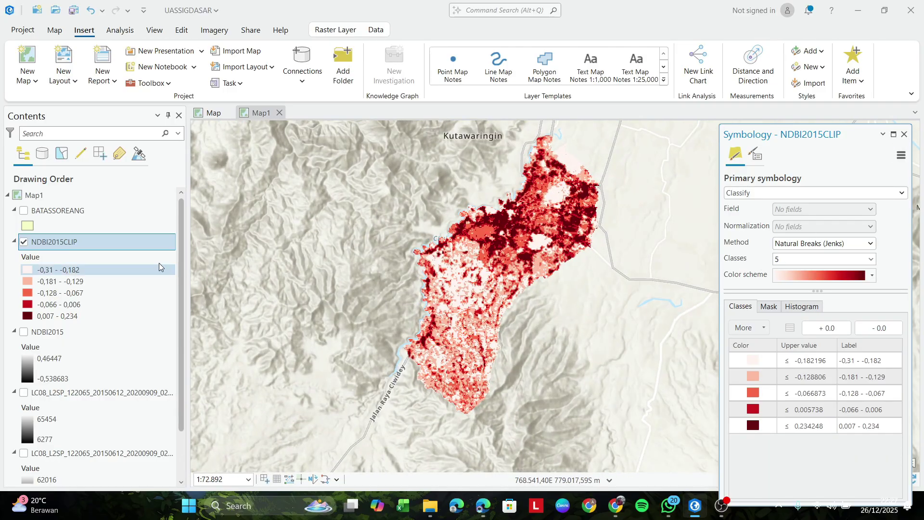
click(214, 112)
key(alt+Tab)
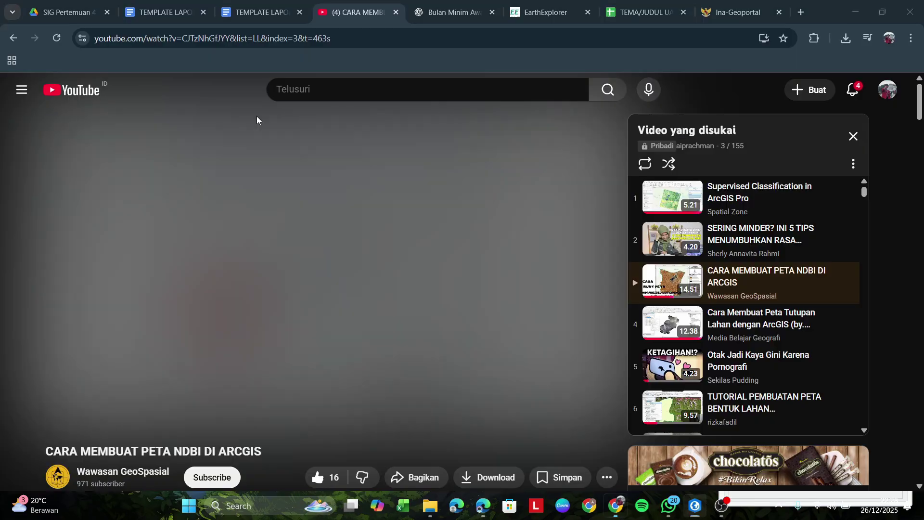
key(alt+Tab)
key(alt+Tab)
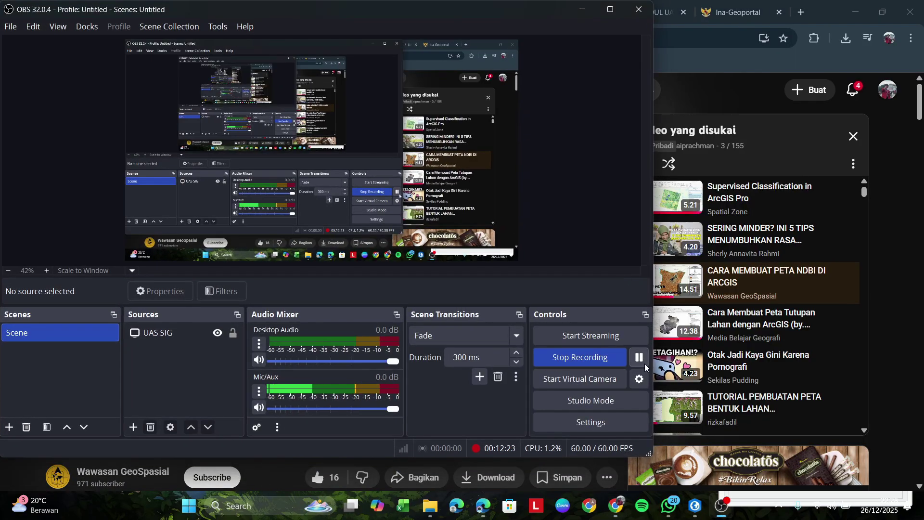
click(642, 360)
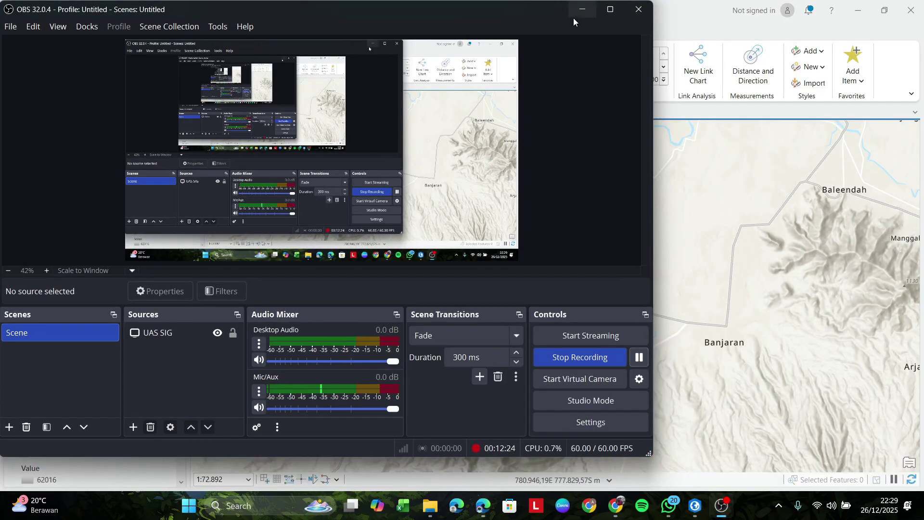
click(574, 16)
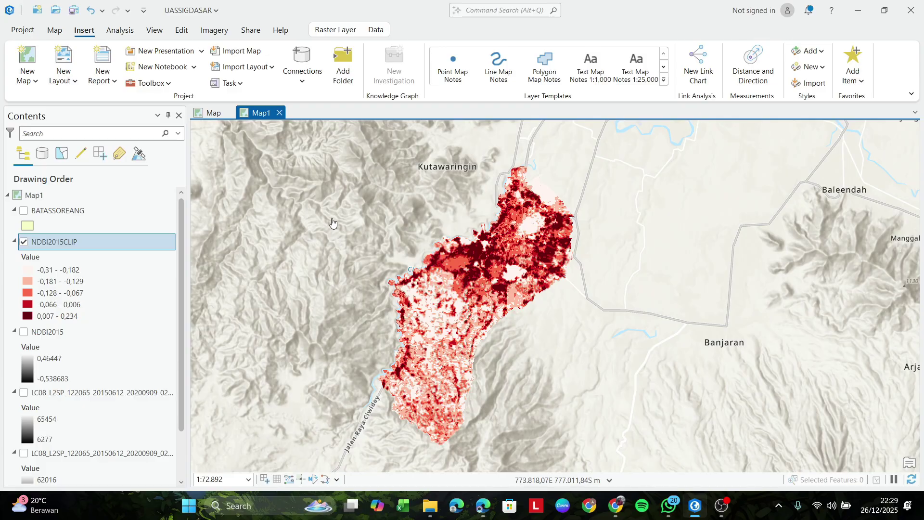
Step: Compare the classified NDBI2025CLIP raster in Map with the NDBI2015CLIP raster in Map1 by alternating between both maps
click(208, 115)
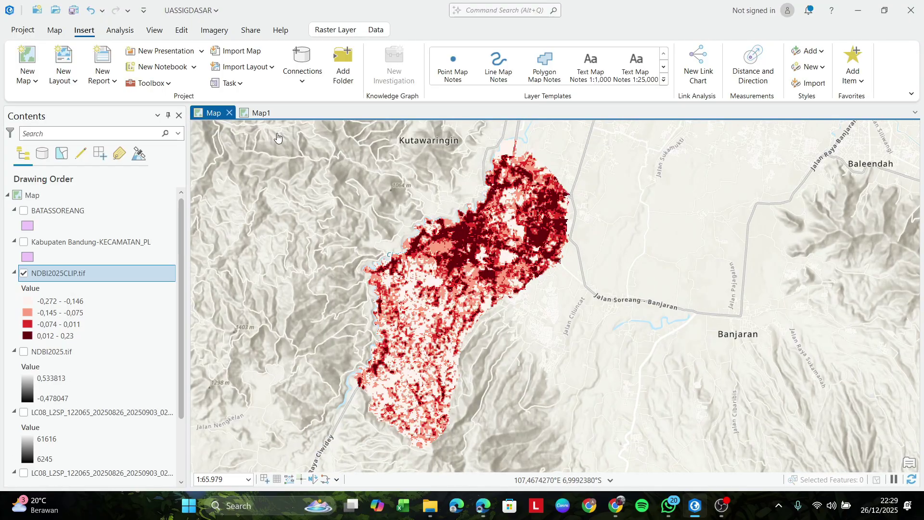
click(256, 116)
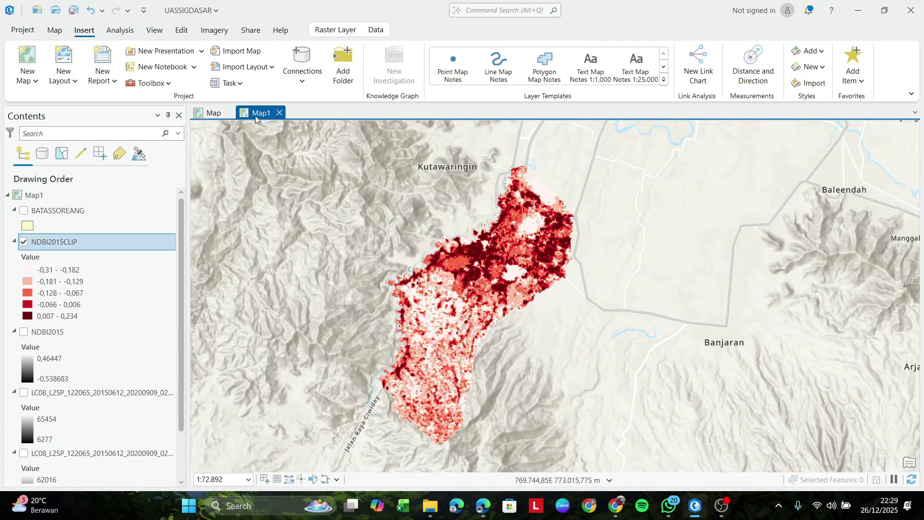
click(212, 116)
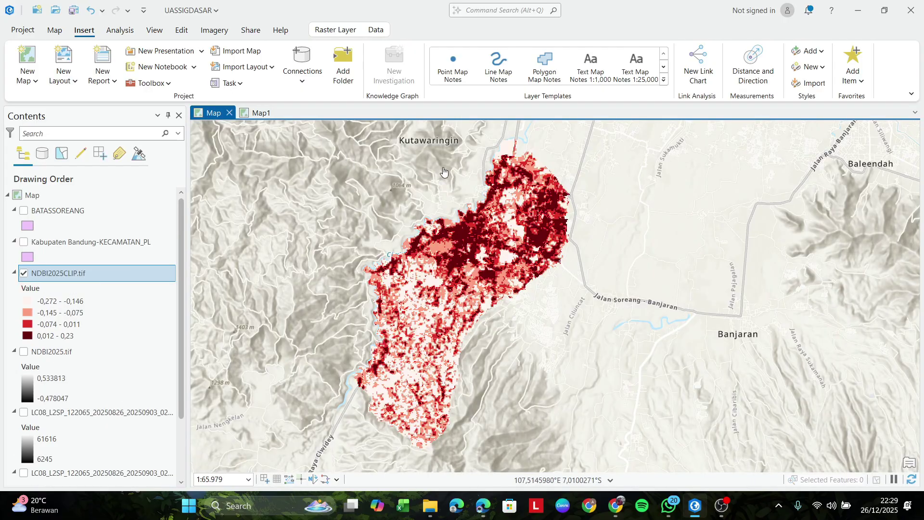
drag(443, 172, 467, 183)
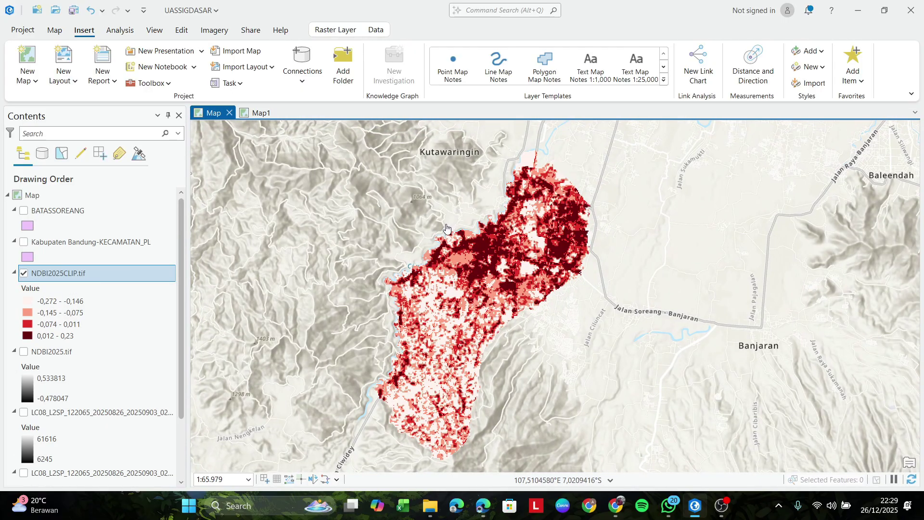
click(254, 118)
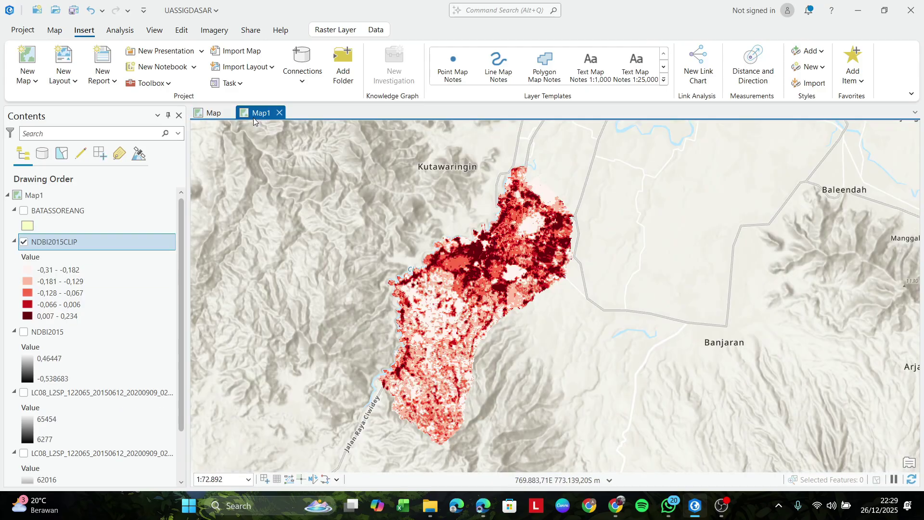
click(212, 113)
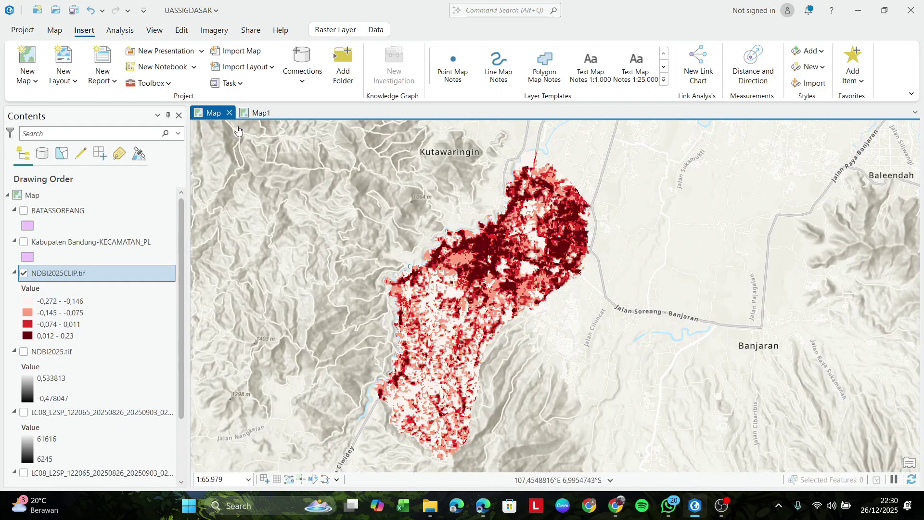
click(256, 115)
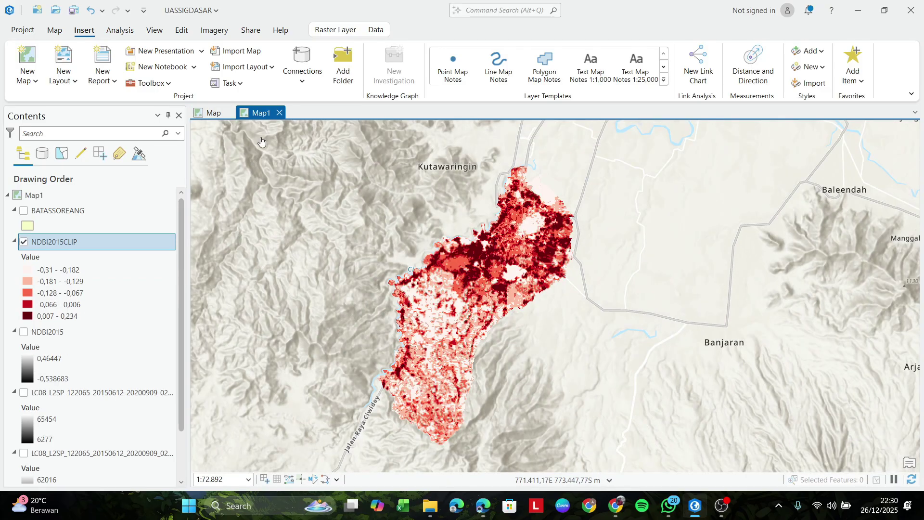
click(207, 116)
click(244, 114)
click(132, 195)
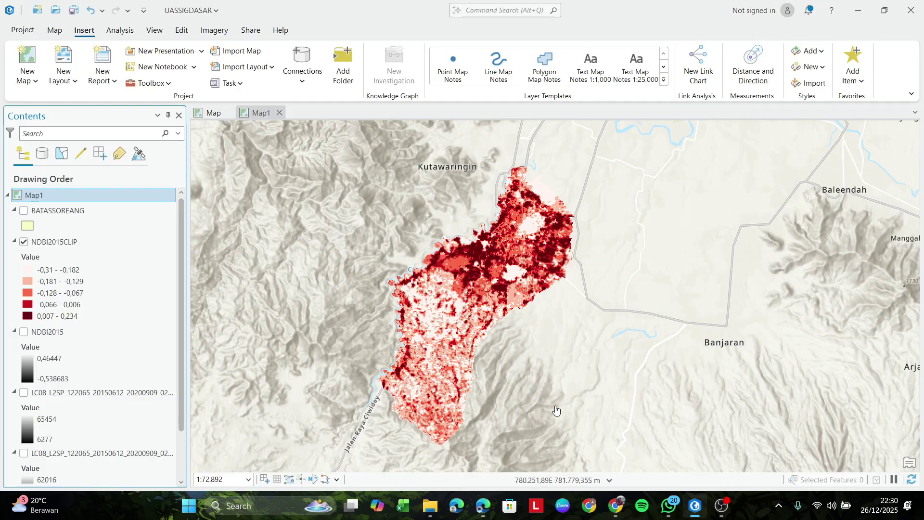
click(721, 506)
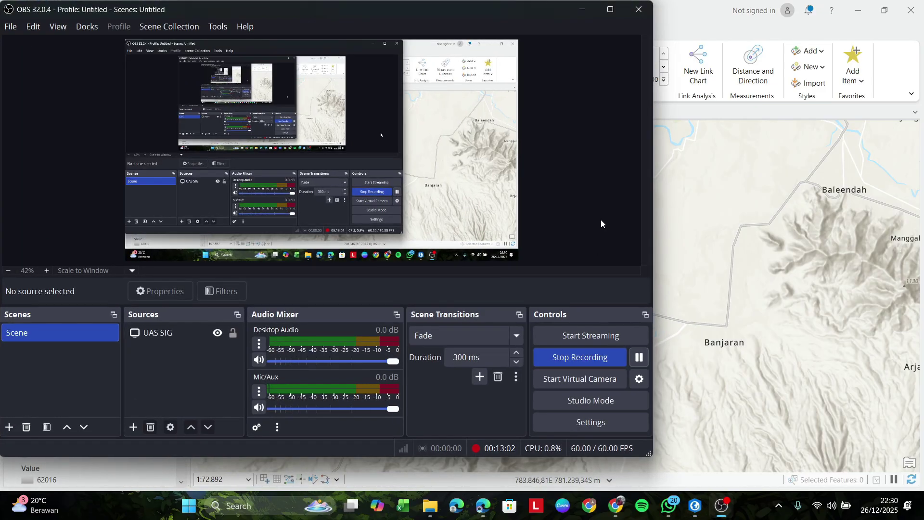
Step: Import the Template_ArcPro.pagx layout from the GDB PRAKTIKUM folder into the UASSIGDASAR project
click(583, 9)
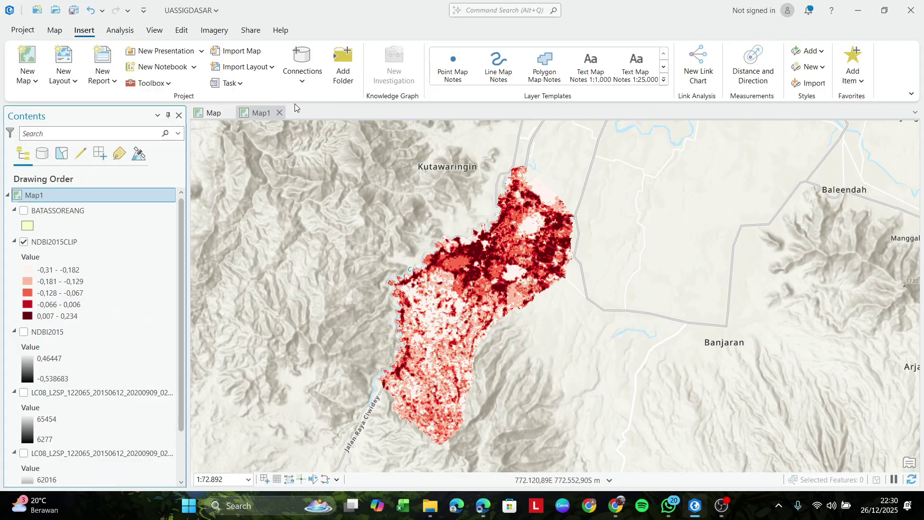
click(73, 76)
click(93, 463)
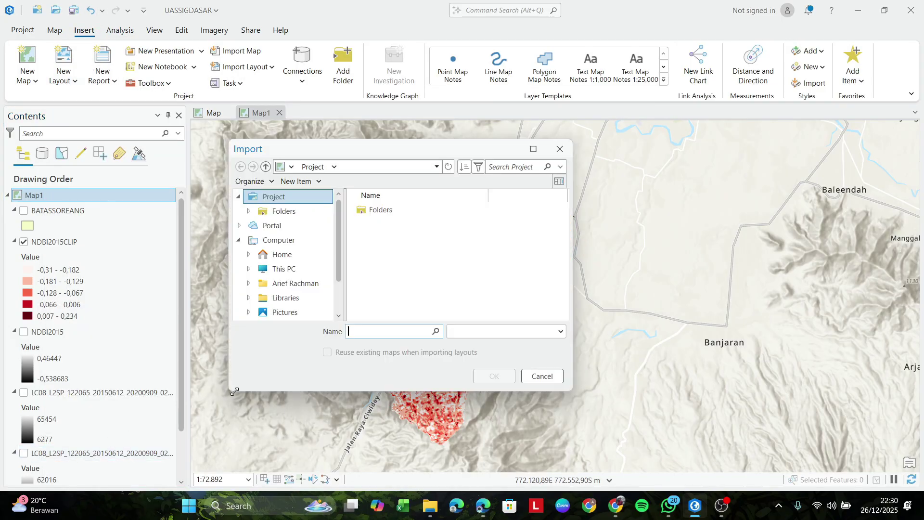
click(405, 284)
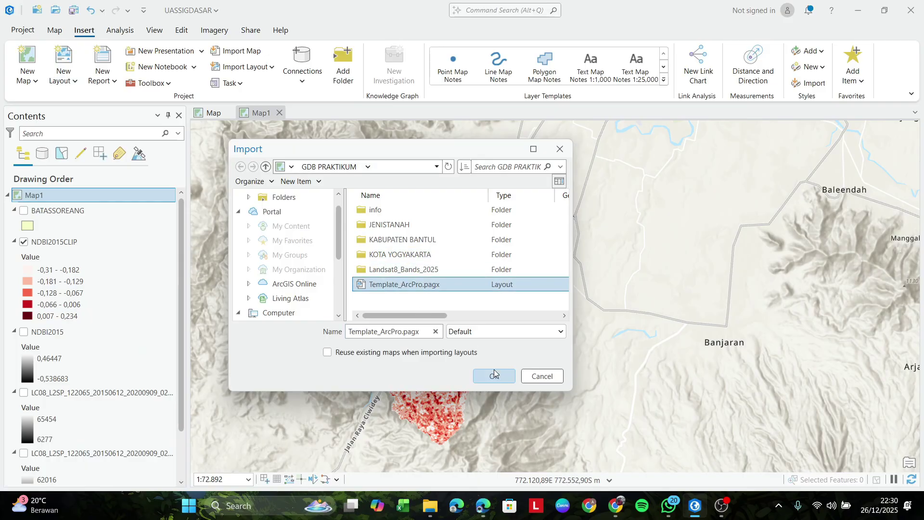
click(494, 374)
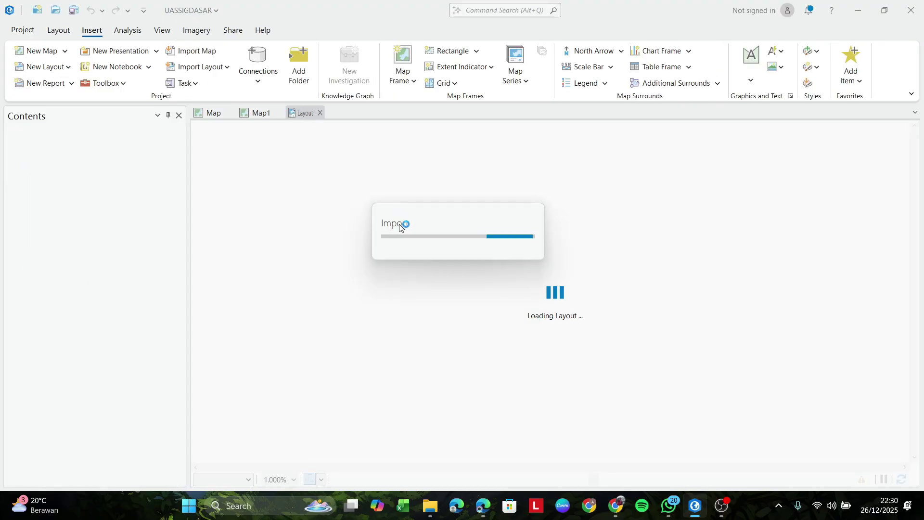
Step: Copy the NDBI2025CLIP.tif layer from Map and return to the imported layout
click(223, 114)
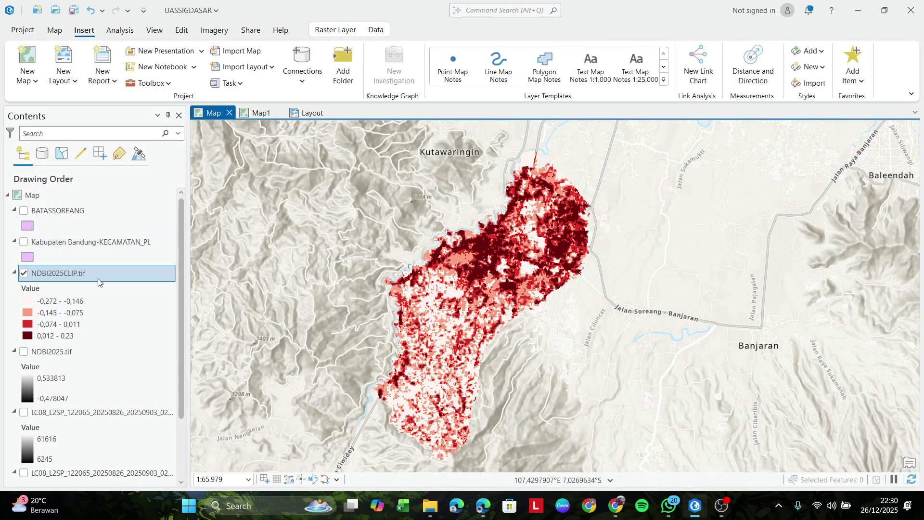
scroll(98, 282, down, 3)
scroll(94, 278, up, 3)
right_click(88, 270)
click(304, 115)
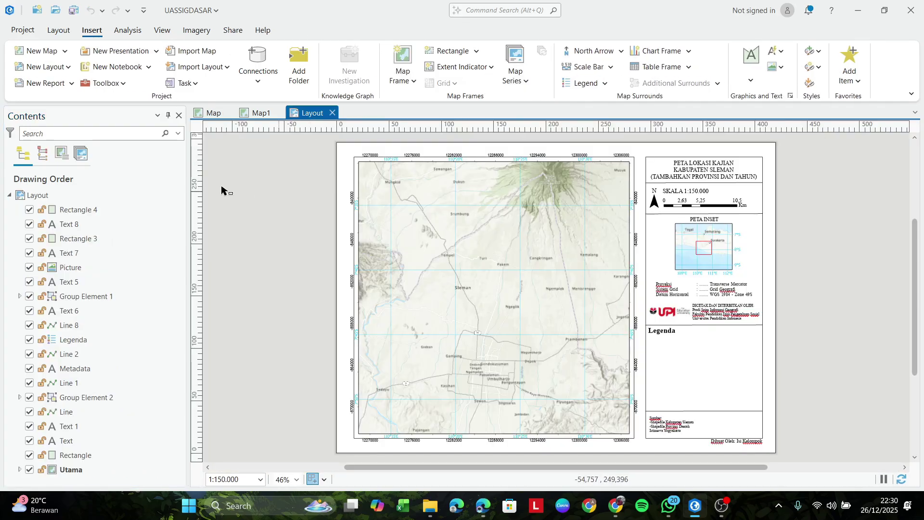
right_click(77, 469)
click(135, 66)
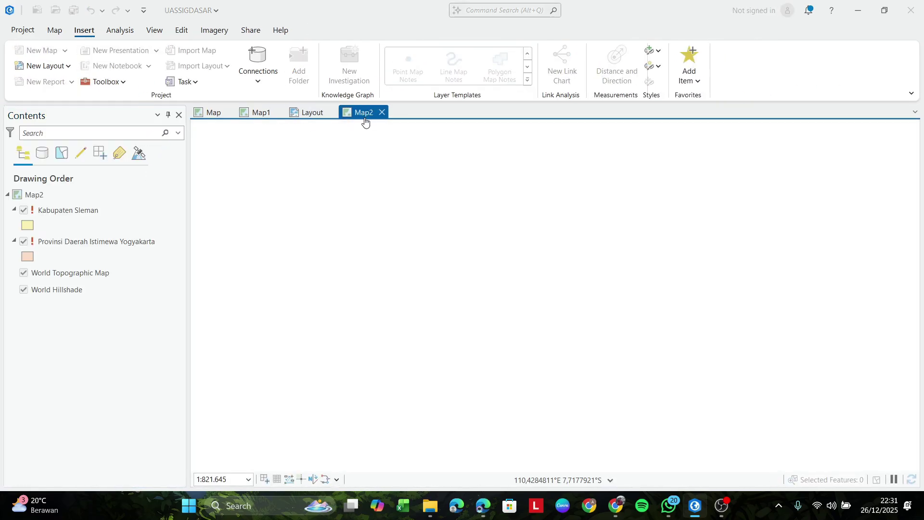
middle_click(354, 114)
Step: Activate the Utama map frame and paste the NDBI2025CLIP.tif layer into its Map2
right_click(118, 470)
click(139, 58)
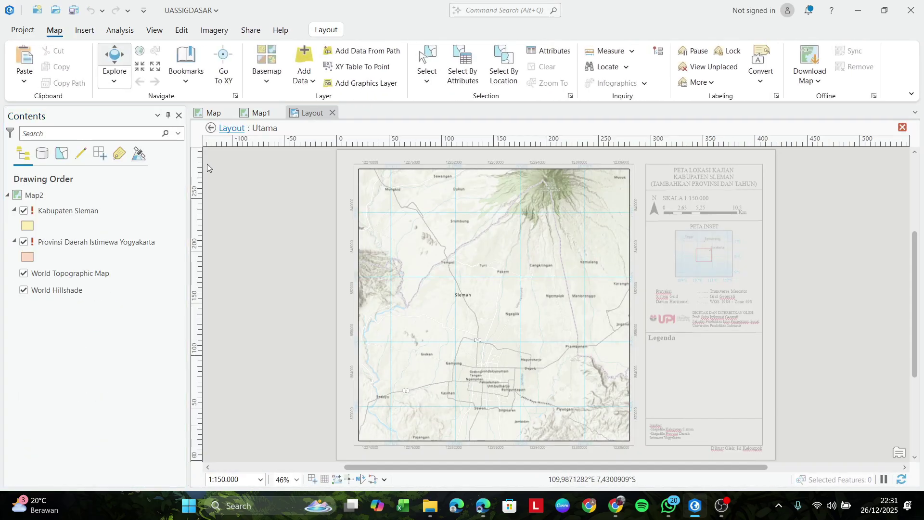
right_click(128, 195)
click(129, 199)
Step: Zoom the Utama map frame to NDBI2025CLIP.tif, set its scale to 1:37.000 and close the frame's activation
right_click(94, 210)
click(135, 244)
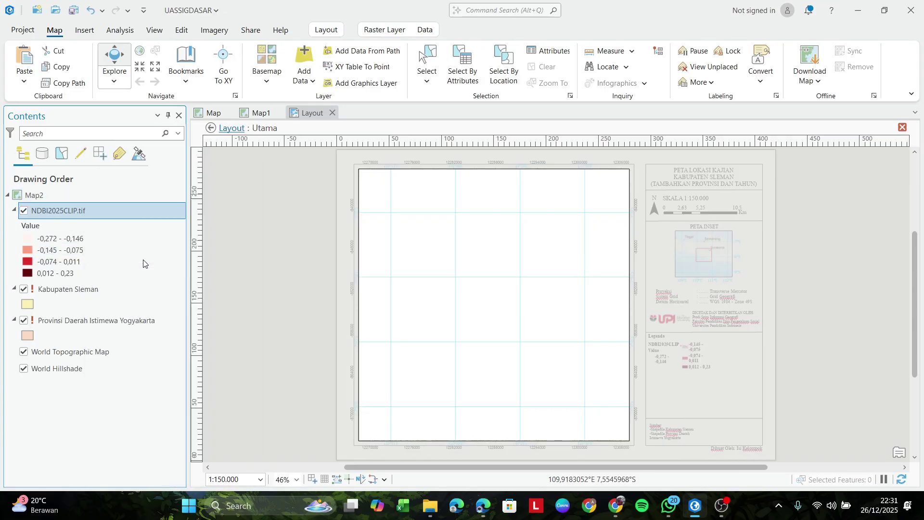
click(236, 479)
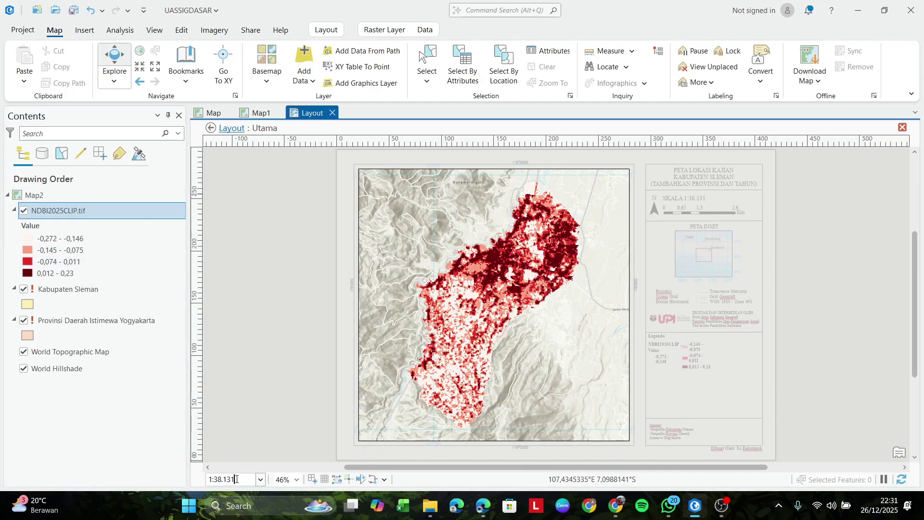
key(Return)
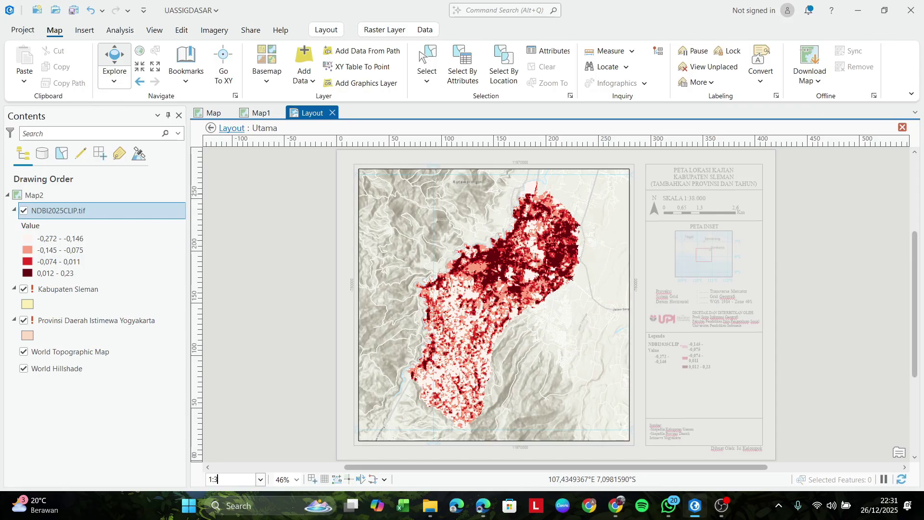
text(00)
key(Return)
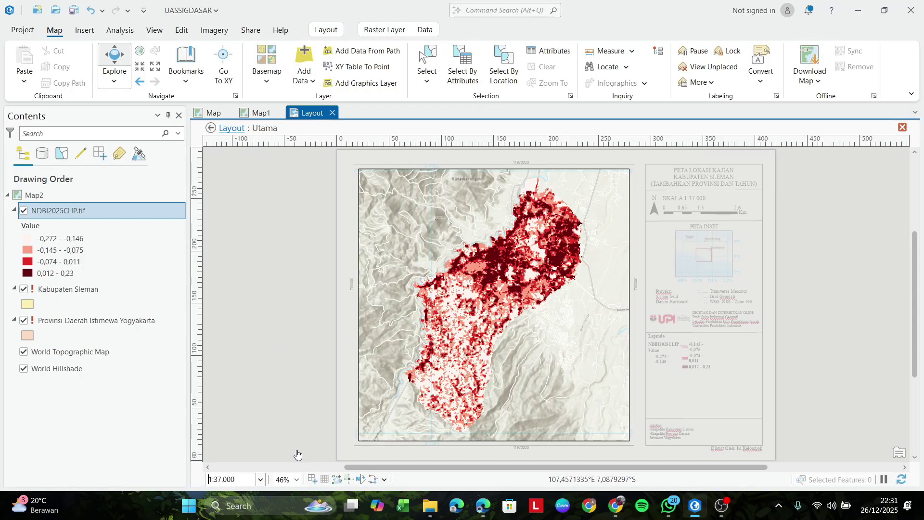
click(211, 128)
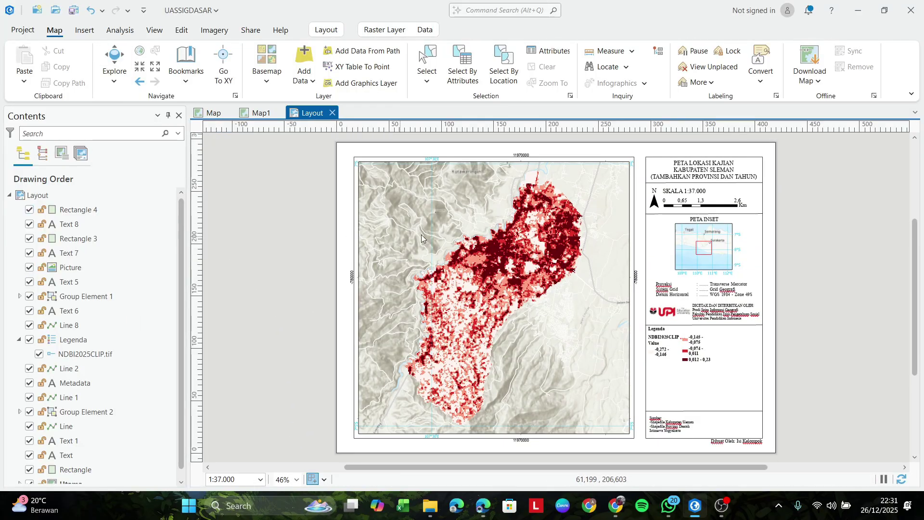
Step: Lock the Rectangle 4 and Rectangle elements in the layout so the title text can be selected
right_click(685, 144)
click(134, 215)
click(41, 210)
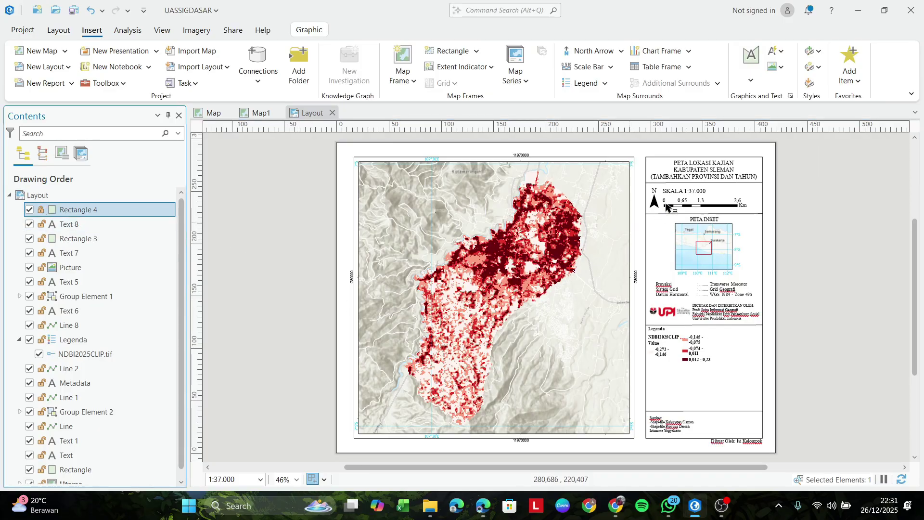
click(69, 441)
scroll(216, 402, down, 2)
scroll(458, 354, up, 4)
scroll(458, 354, down, 2)
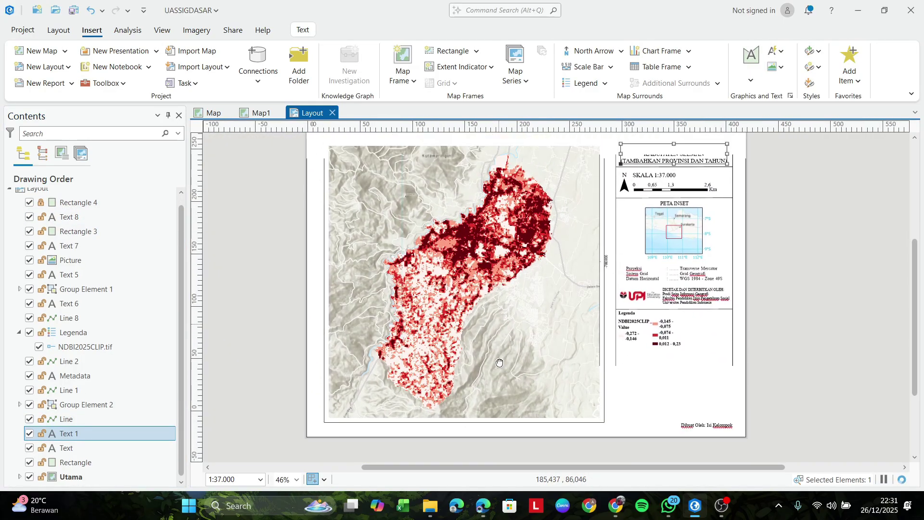
click(42, 464)
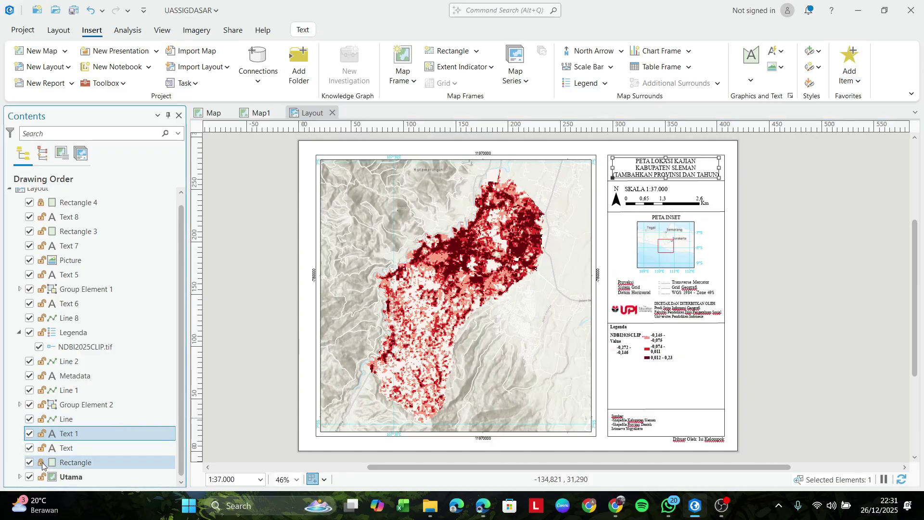
Step: Edit the layout title, replacing everything after "PETA LOKASI" with "NORMALIZED DIFFERENCE"
right_click(648, 171)
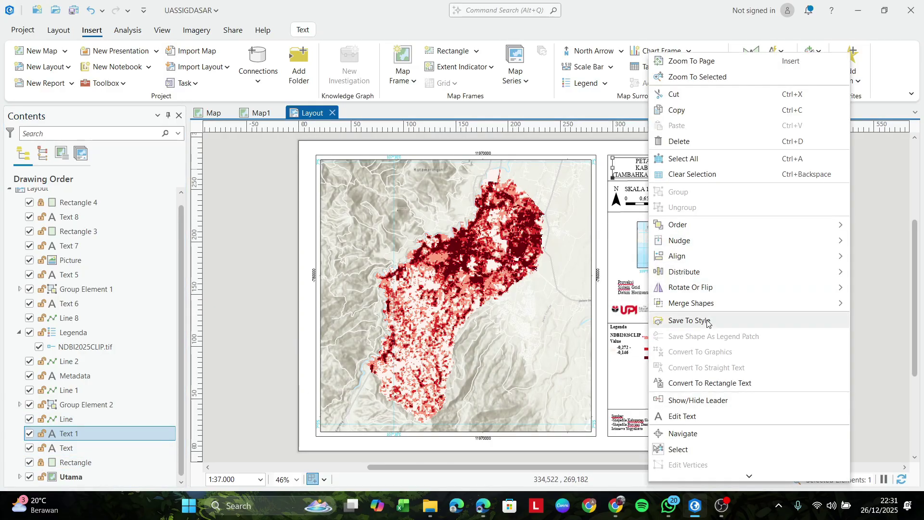
click(684, 416)
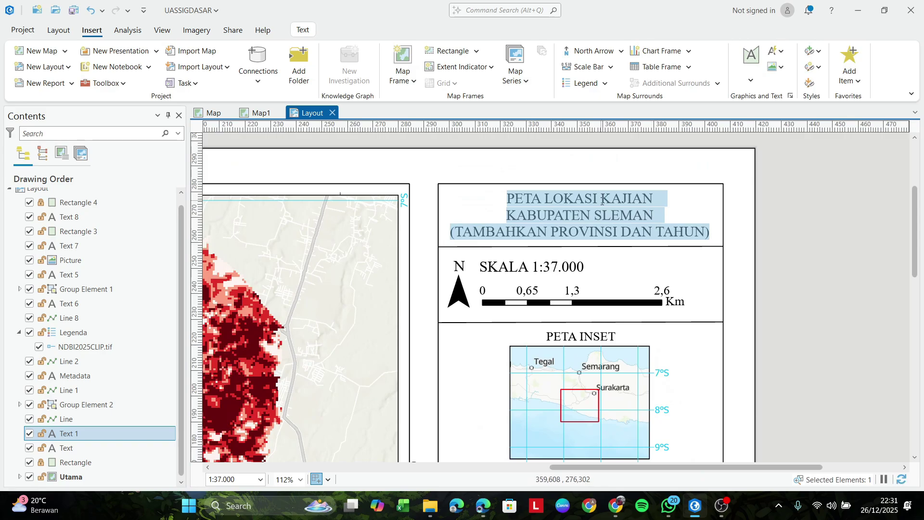
drag(602, 202, 715, 238)
text(NORM)
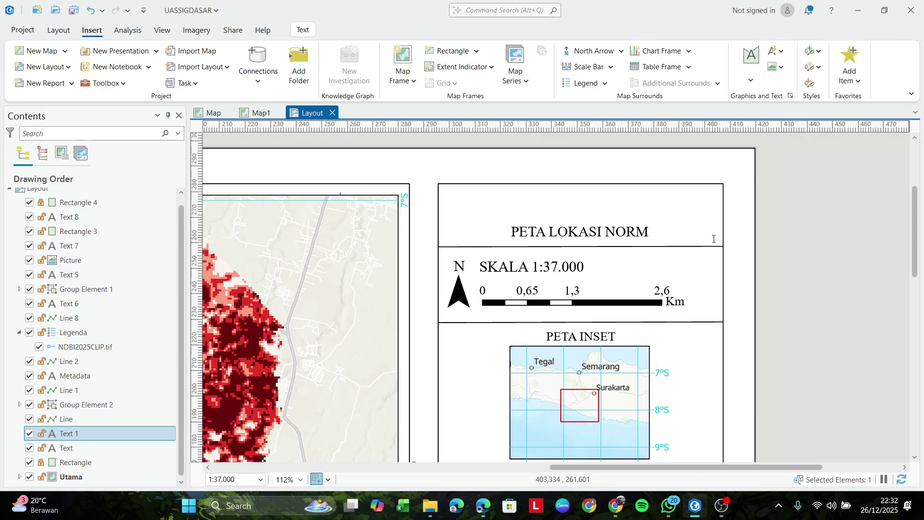
text(ALIZED DIFFERENCE)
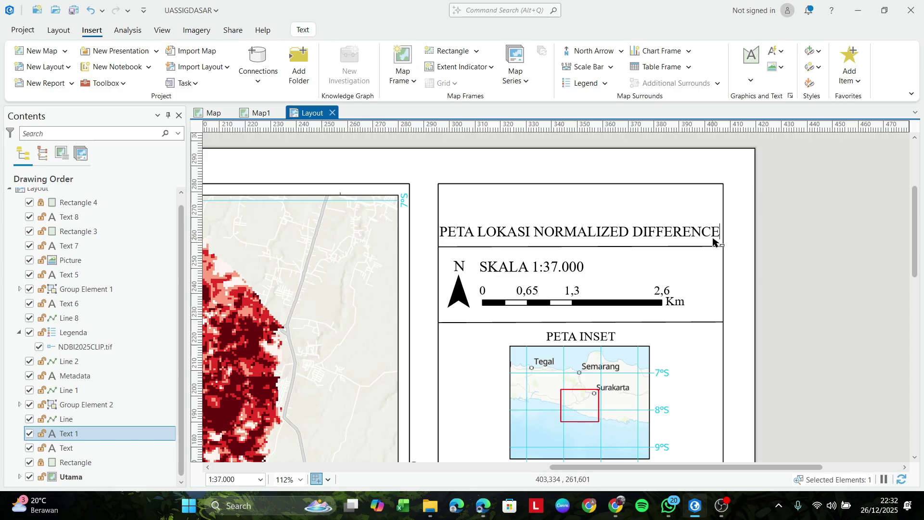
Step: Check the full name of NDBI in the journal article PDF and complete the title line with "BUILT-UP INDEX"
key(alt+Tab)
key(alt+Tab)
key(Tab)
key(alt+Tab)
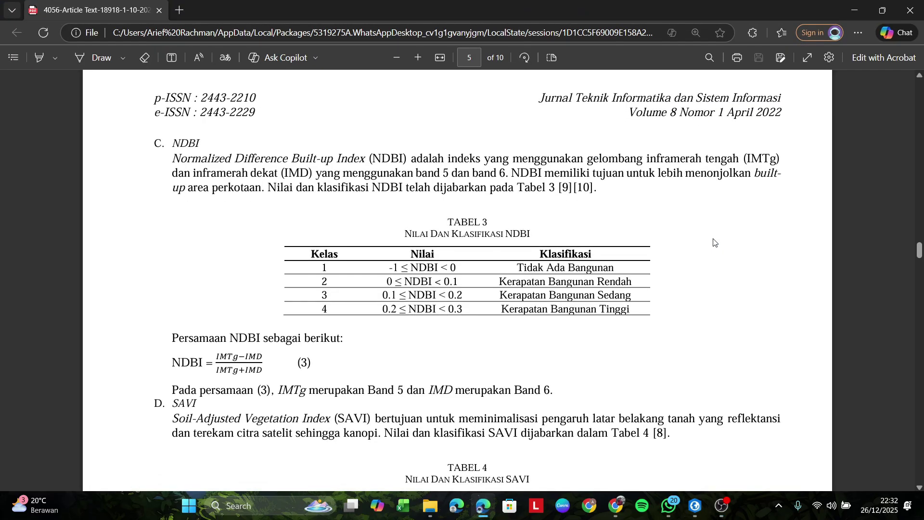
key(alt+Tab)
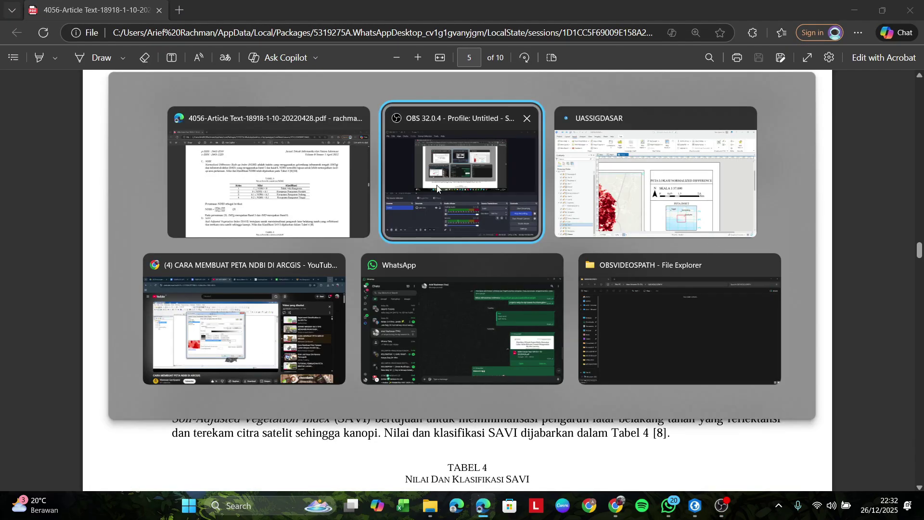
key(Escape)
key(alt+Tab)
key(alt+Tab)
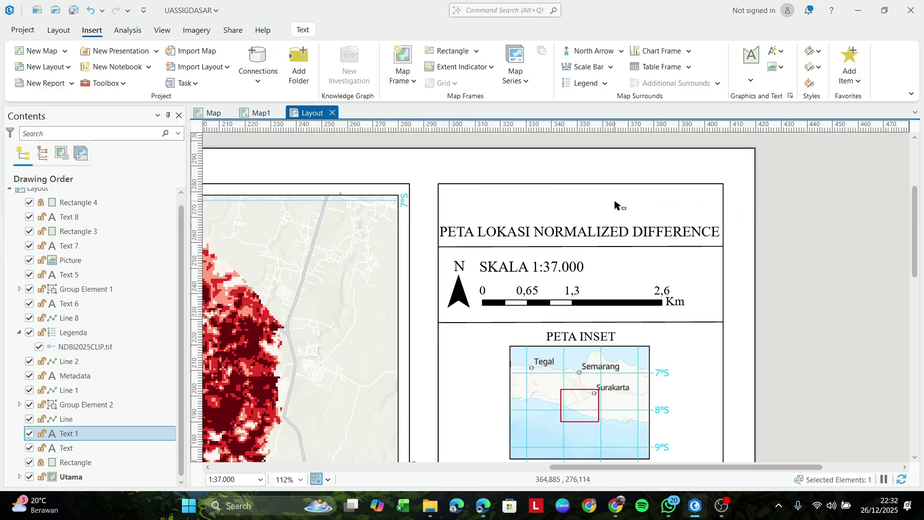
text(BUILT-UP)
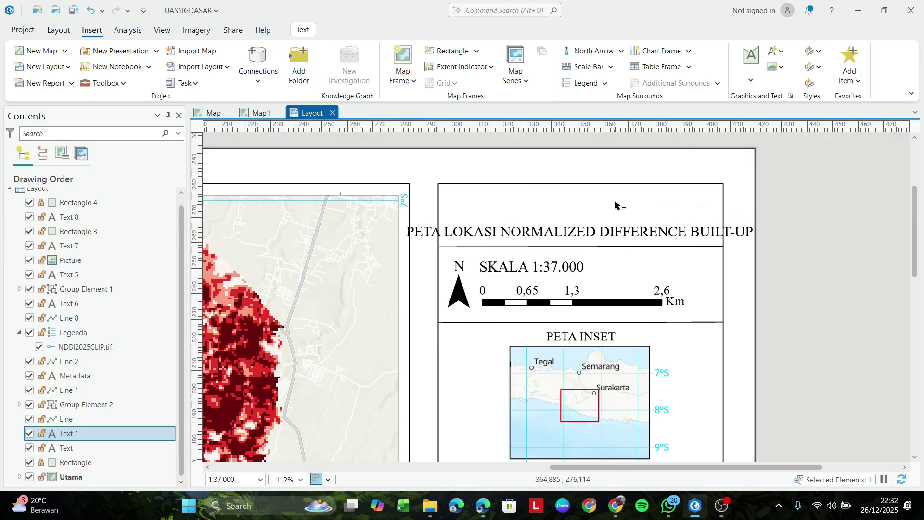
key(alt+Tab)
key(alt+Tab)
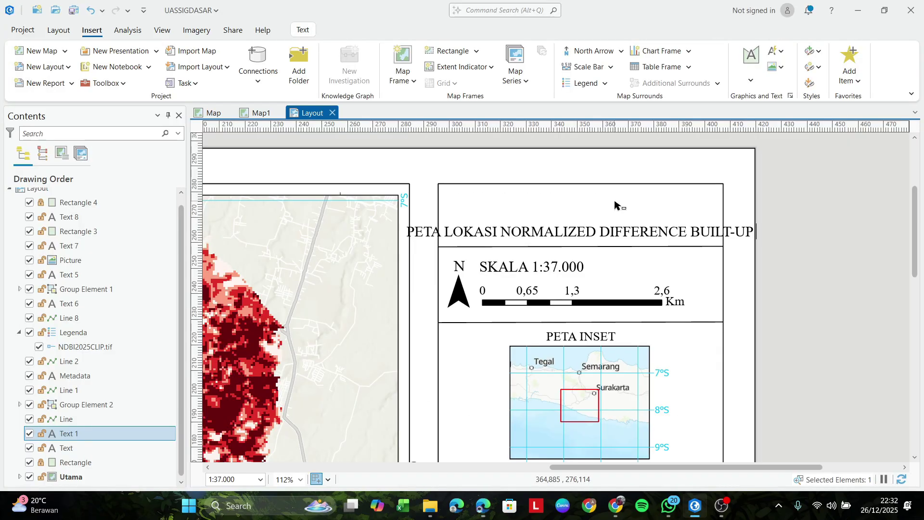
text(INDEX)
key(Escape)
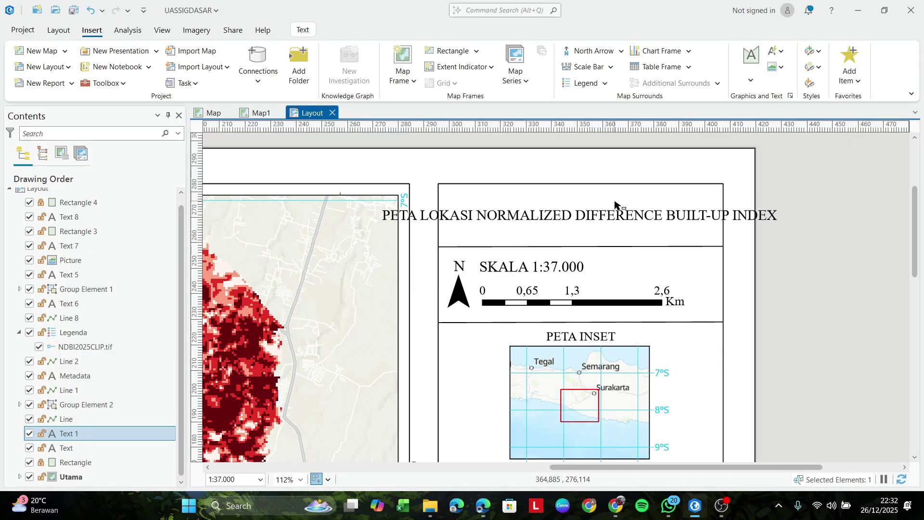
Step: Remove the word "LOKASI" from the title's first line
double_click(476, 216)
key(BackSpace)
key(BackSpace)
key(BackSpace)
key(BackSpace)
key(BackSpace)
key(BackSpace)
key(BackSpace)
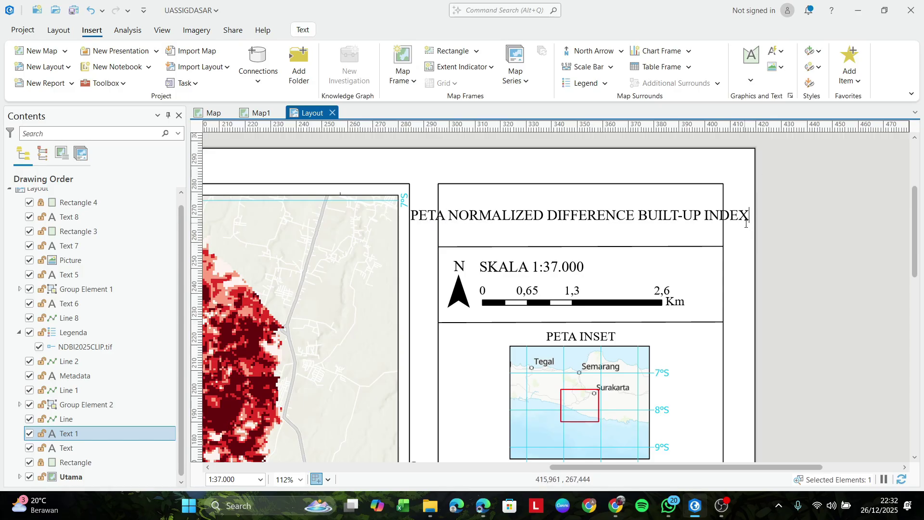
Step: Add the title lines "KECAMATAN SOREANG", "KABUPATEN BANDUNG" and "TAHUN 2025" below the first line
key(Return)
text(KECAMATAN SORE)
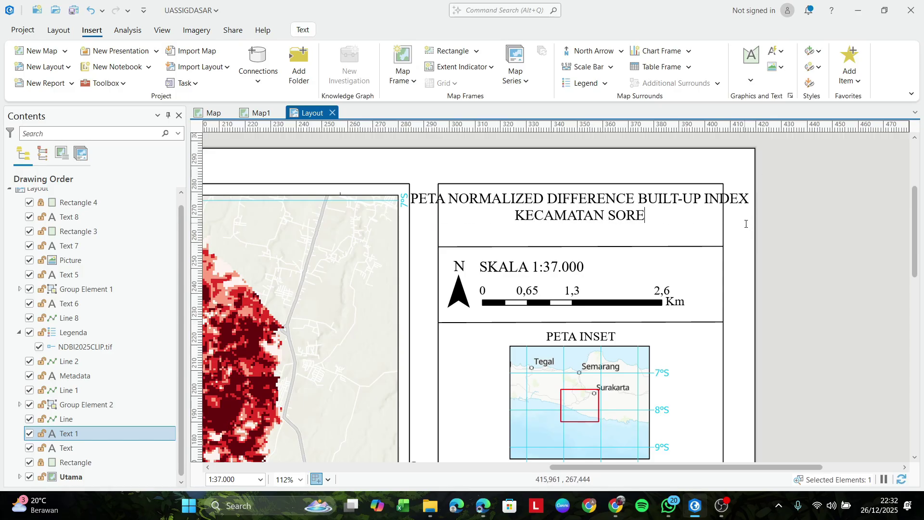
text(ANG)
key(Return)
text(KABUPATEN BAND)
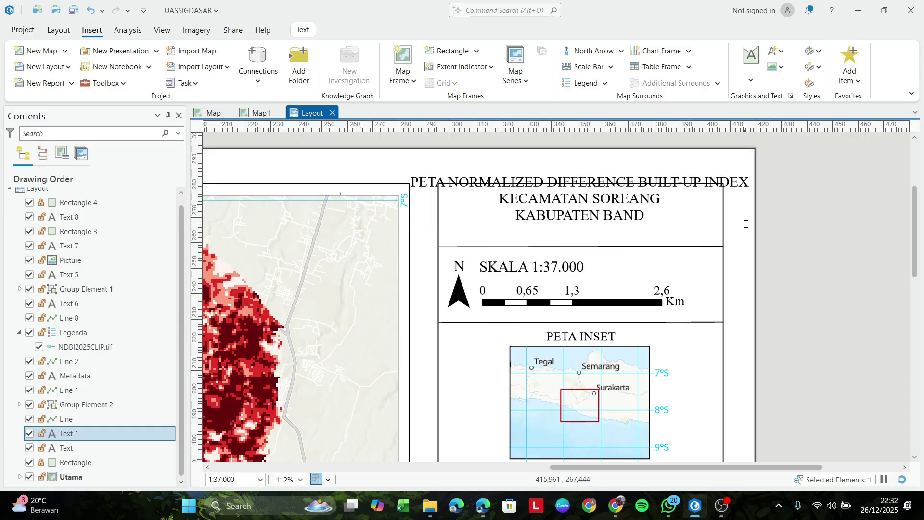
text(UNG)
key(Return)
text(TAHUN 202)
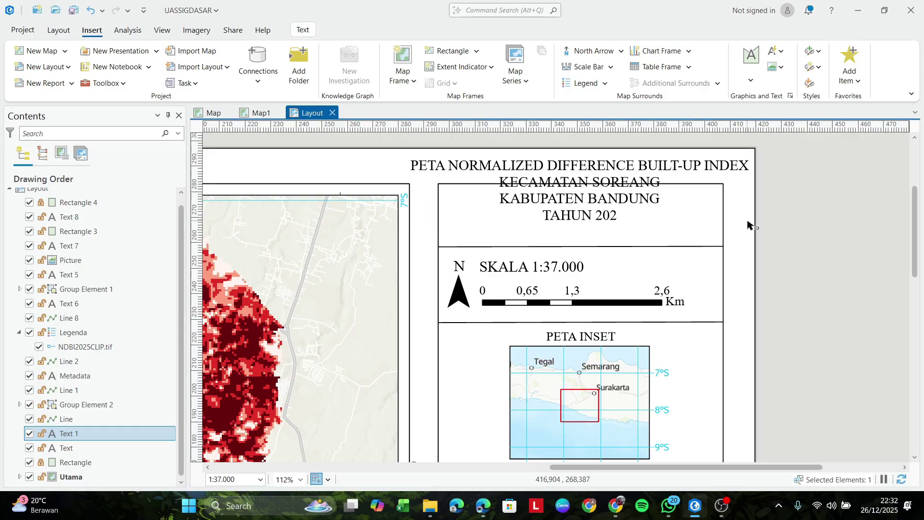
text(5)
key(Escape)
Step: Shrink the four-line title text to fit the width of the title box
drag(694, 212, 595, 275)
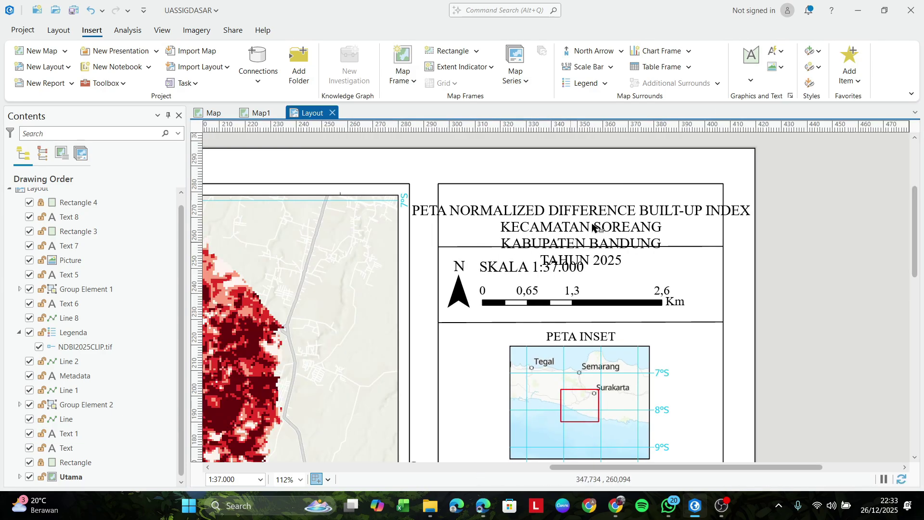
key(ctrl+z)
drag(629, 223, 620, 236)
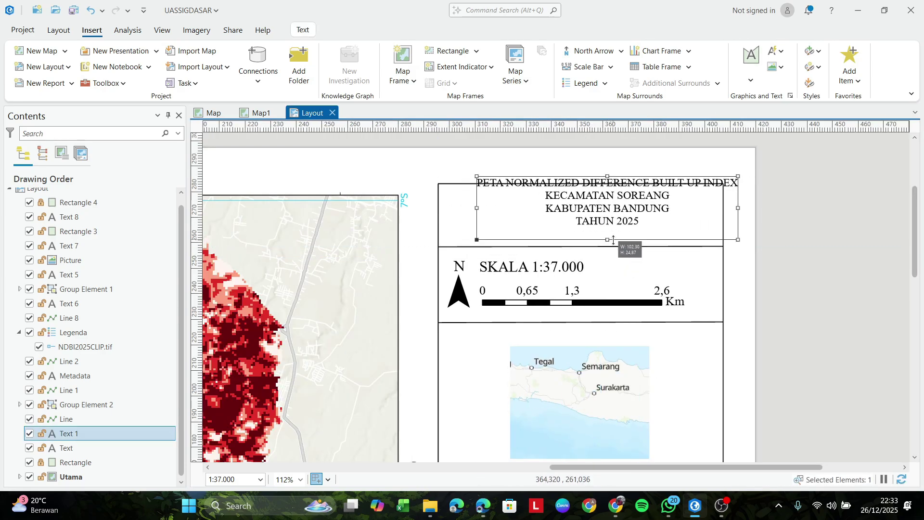
drag(764, 270, 716, 231)
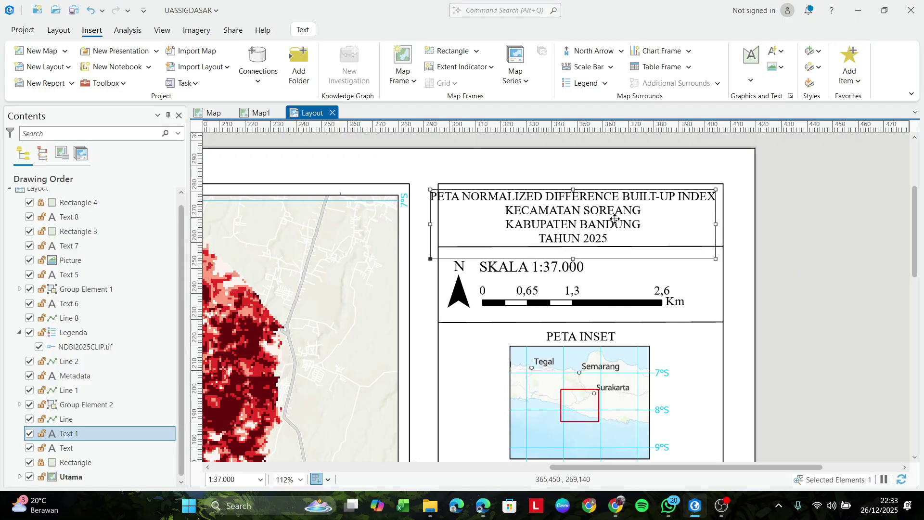
drag(612, 217, 620, 216)
drag(722, 258, 721, 257)
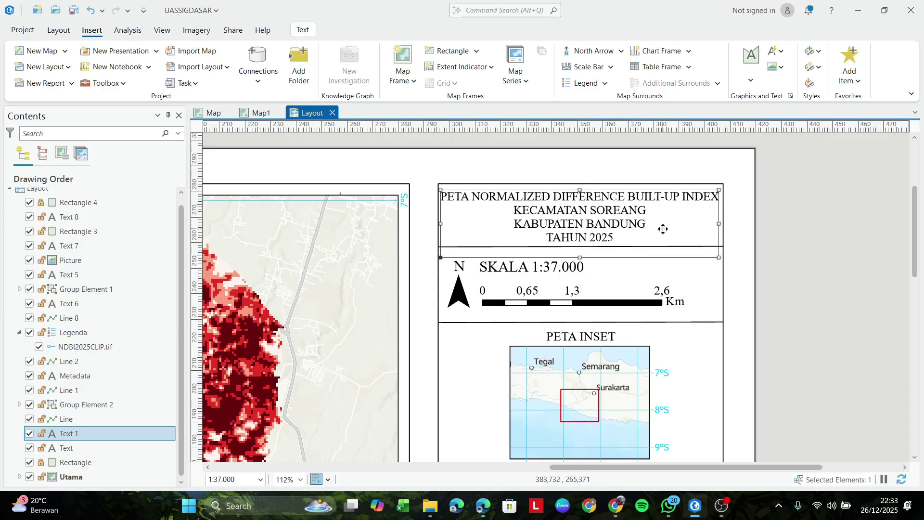
Step: Fine-tune the title text's position, nudging it slightly upward within the title box
drag(660, 230, 631, 229)
key(Up)
key(Up)
key(Up)
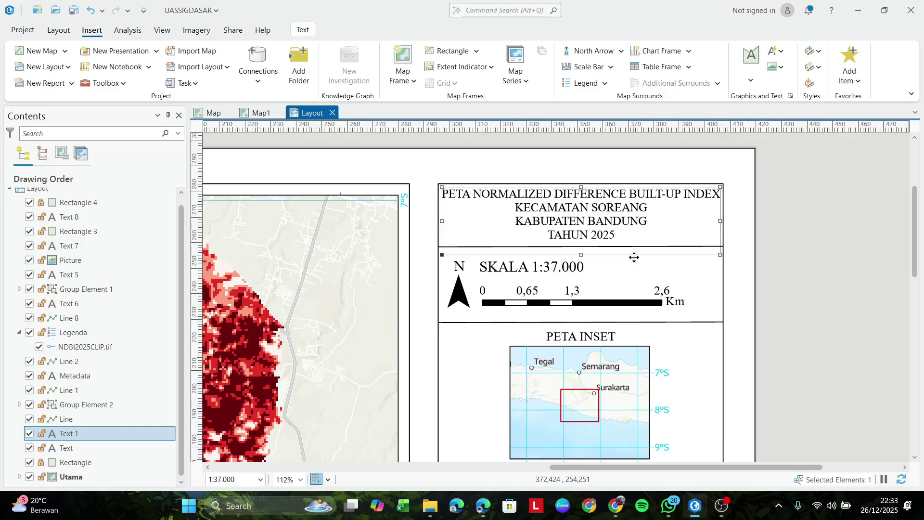
Step: Nudge the four-line title text slightly down within the title box and deselect it
key(Down)
key(Down)
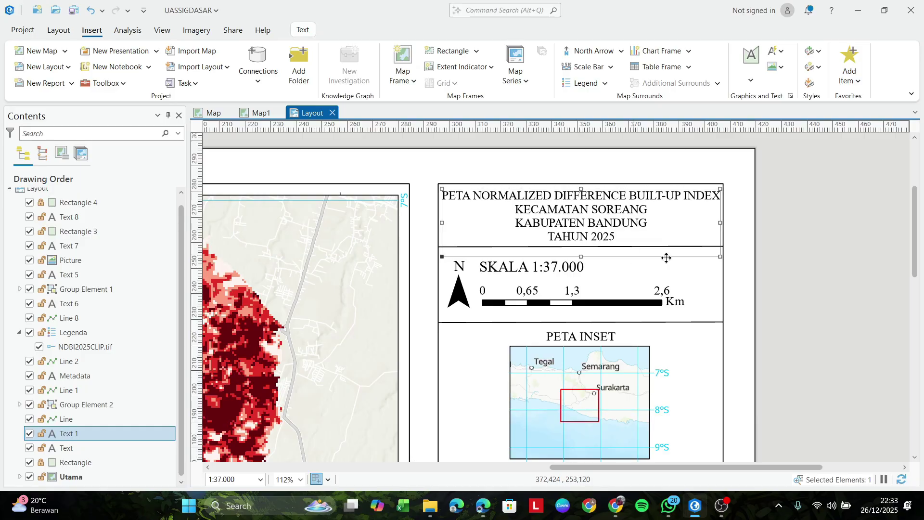
click(667, 258)
Step: Ungroup the north arrow elements and replace the north letter above the arrow with "U"
right_click(482, 275)
click(525, 172)
click(461, 267)
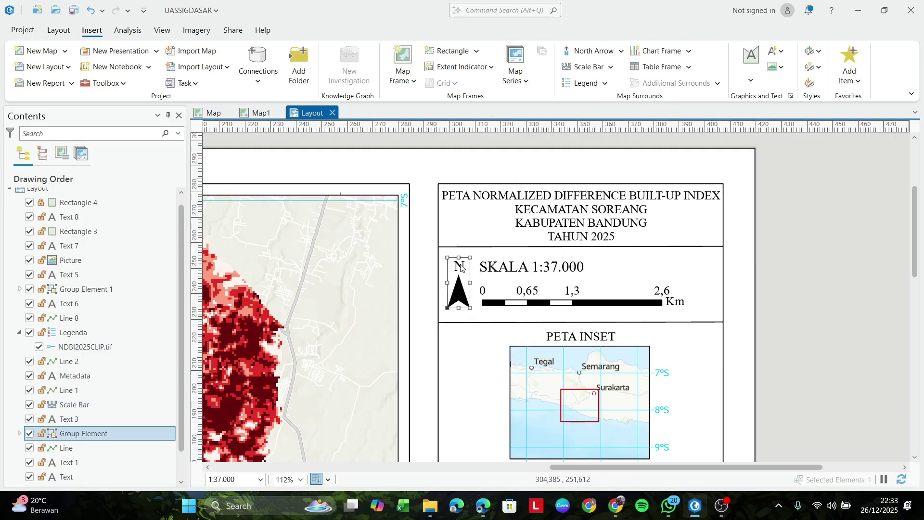
right_click(461, 267)
click(486, 155)
click(459, 268)
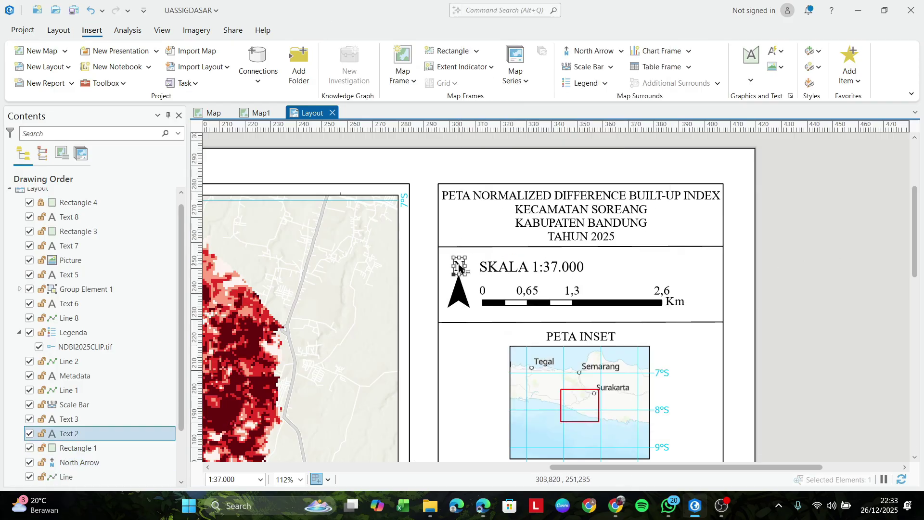
double_click(460, 268)
text(U)
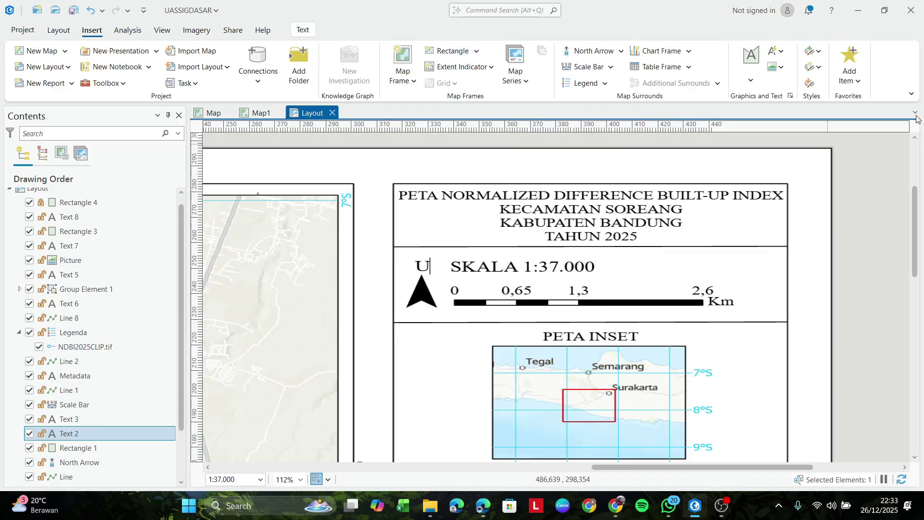
click(681, 345)
Step: Change the zone in the metadata text's Datum Horizontal line to 48S
scroll(530, 328, down, 3)
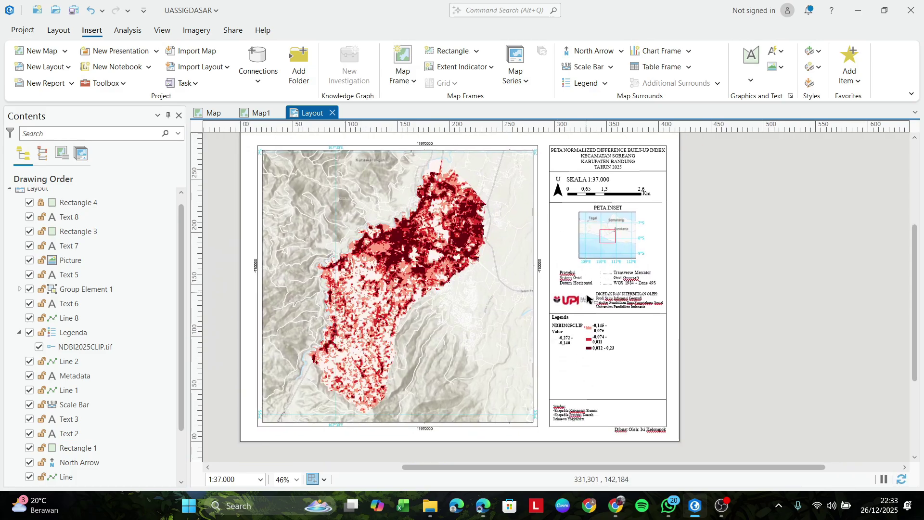
scroll(661, 307, up, 3)
double_click(665, 258)
right_click(667, 259)
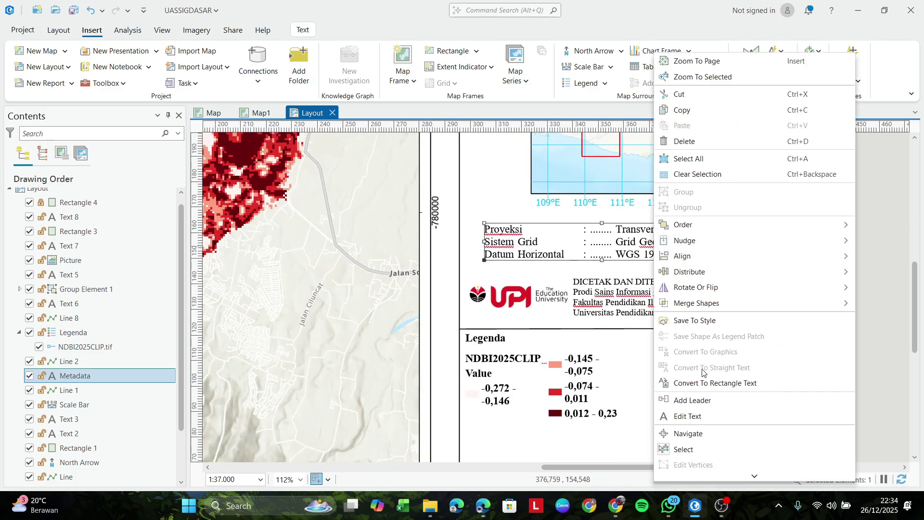
key(Escape)
click(698, 263)
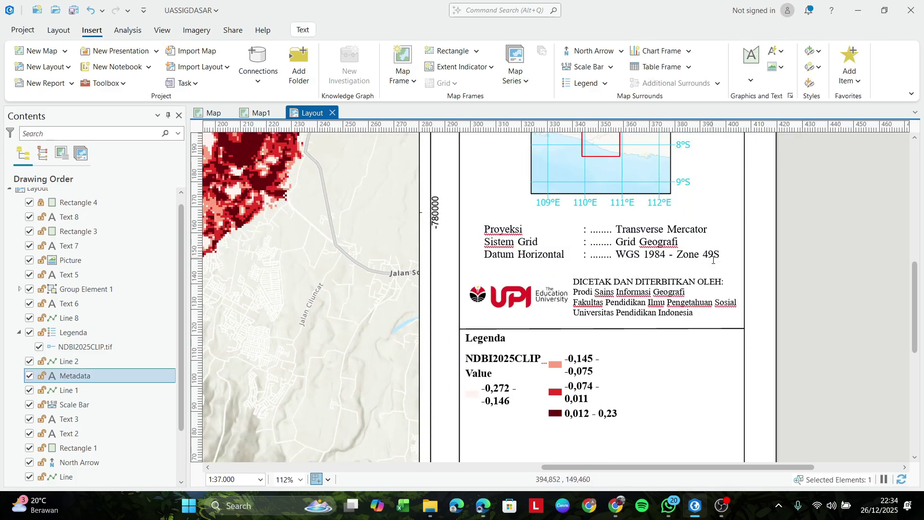
click(843, 353)
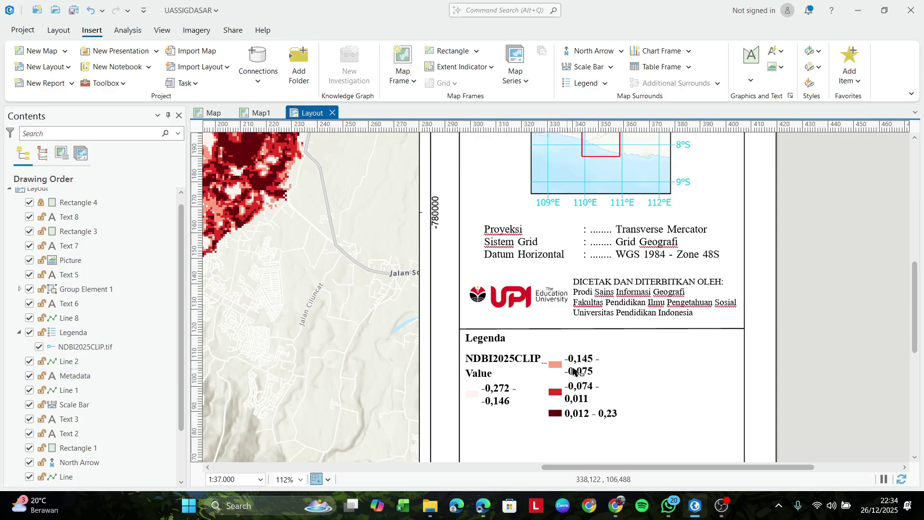
Step: Replace the old entries under "Sumber:" in the source note with "-Shapefile Kecamatan Soreang" and start a new line
scroll(574, 370, down, 5)
scroll(598, 367, up, 4)
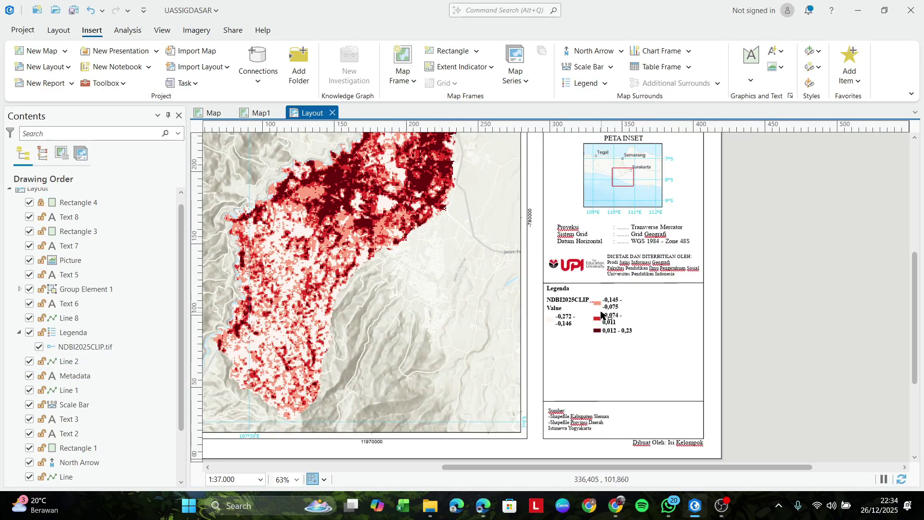
click(602, 316)
right_click(702, 443)
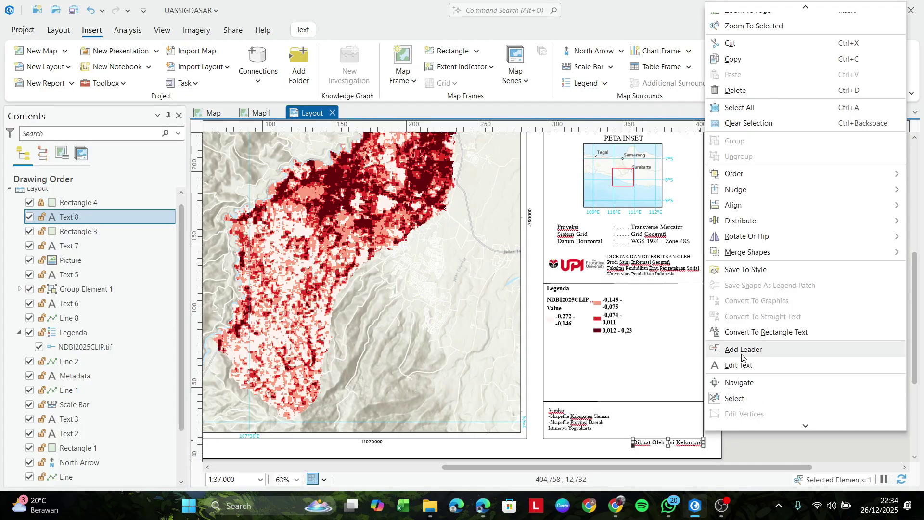
click(582, 423)
right_click(548, 412)
click(631, 364)
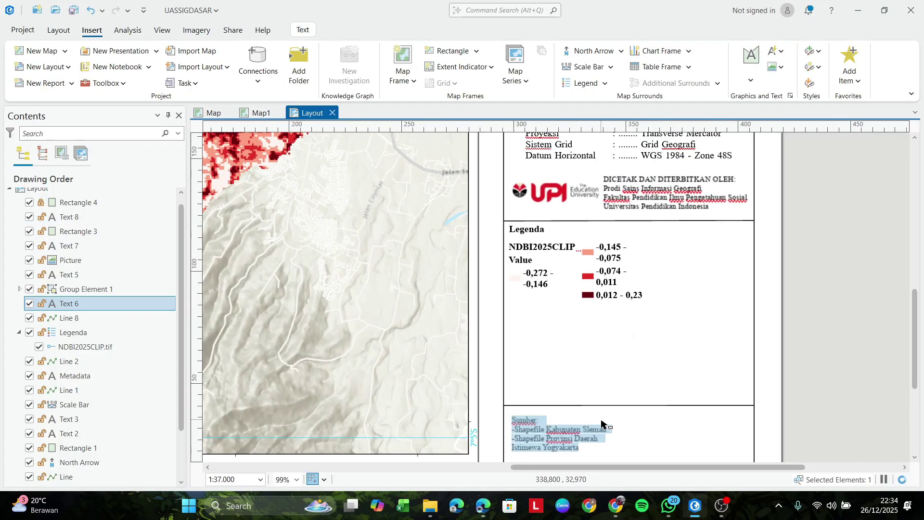
scroll(602, 424, up, 4)
drag(493, 373, 578, 412)
key(BackSpace)
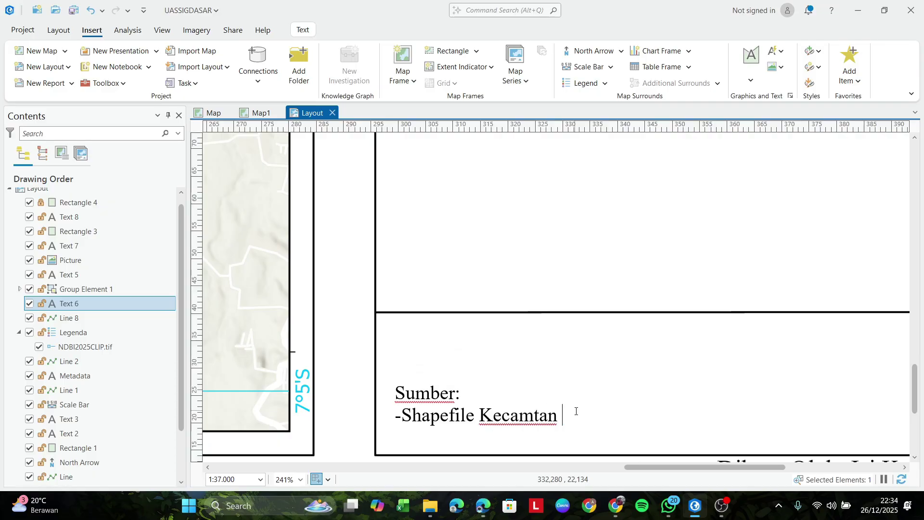
text(ecamatan Soreang)
key(Return)
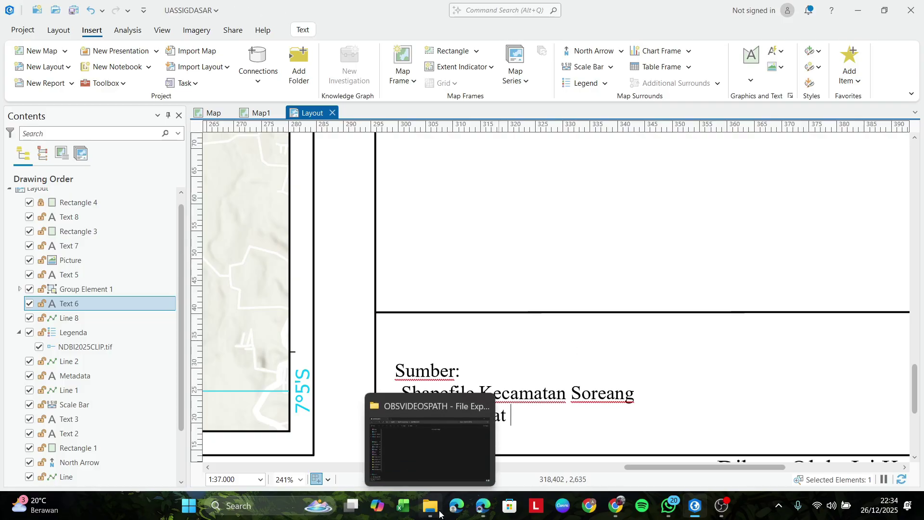
Step: Check the imagery layers in the 2025 map and complete the second source entry as "-Citra Landsat 8 Band 5 dan Band 6"
click(212, 113)
scroll(125, 299, down, 3)
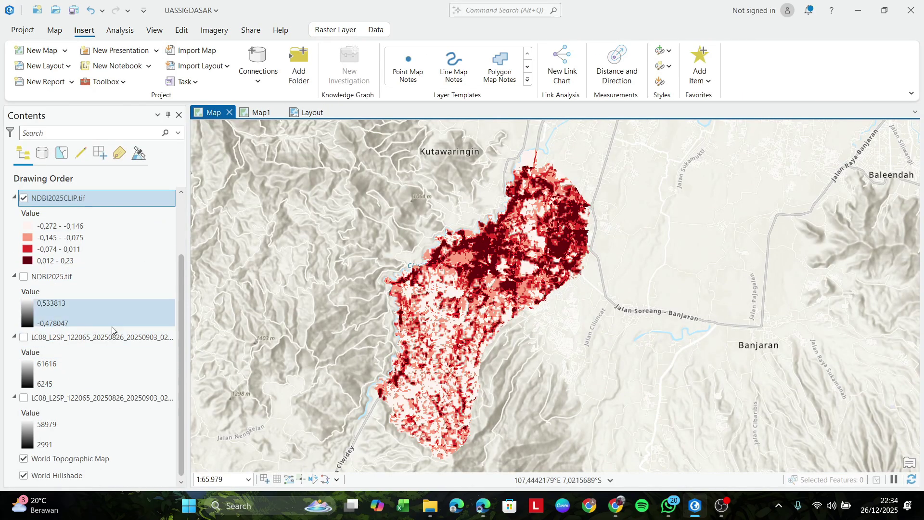
click(312, 112)
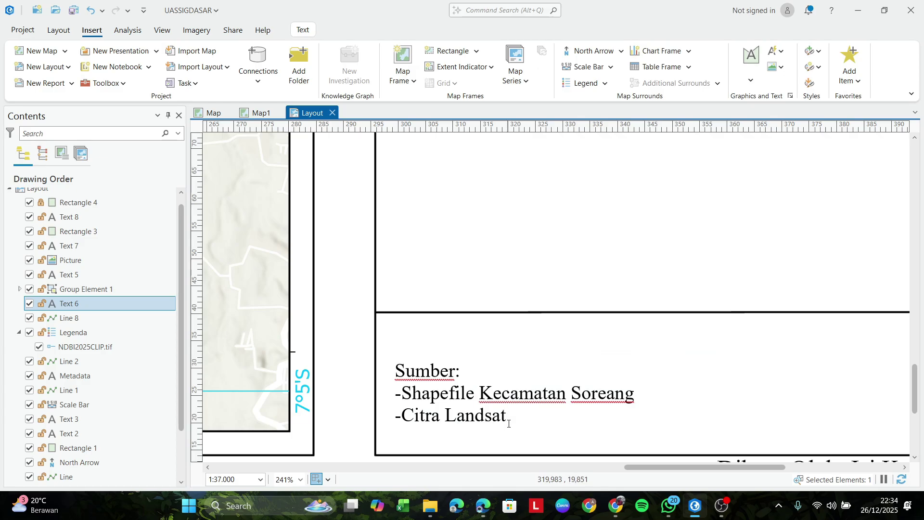
text(Band 5 dan Band 6)
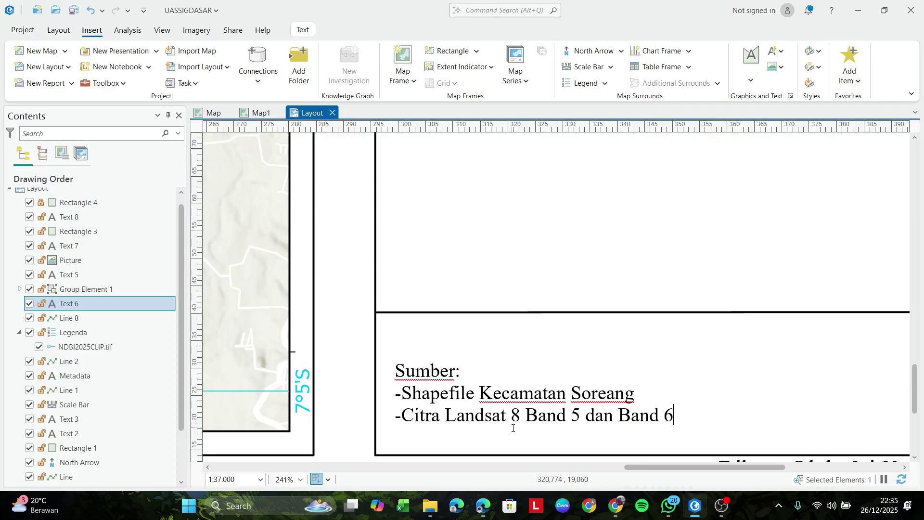
scroll(538, 387, down, 5)
click(644, 371)
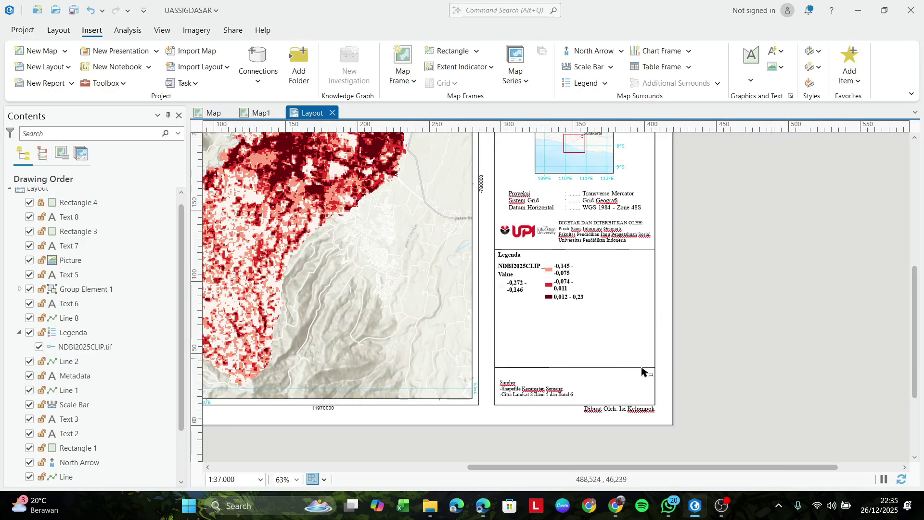
Step: Convert the legend to graphics and ungroup it into separate title, patch and label elements
right_click(568, 311)
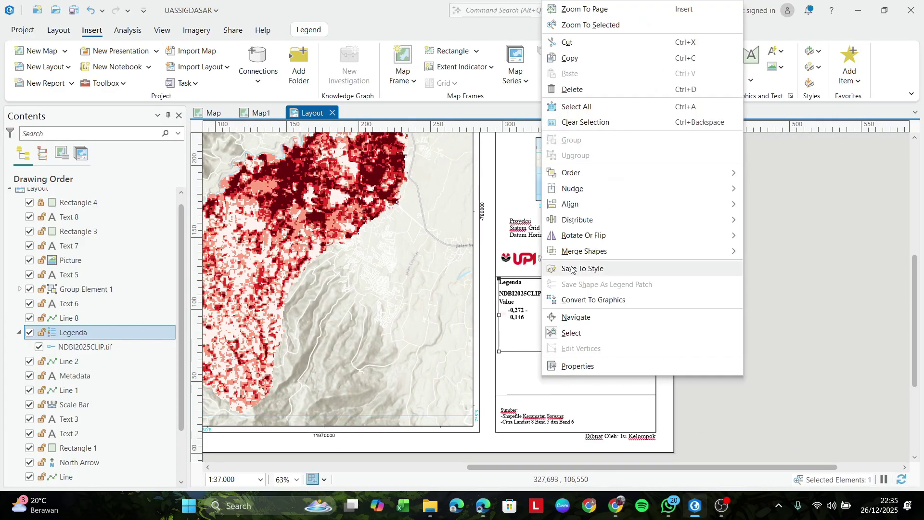
click(603, 155)
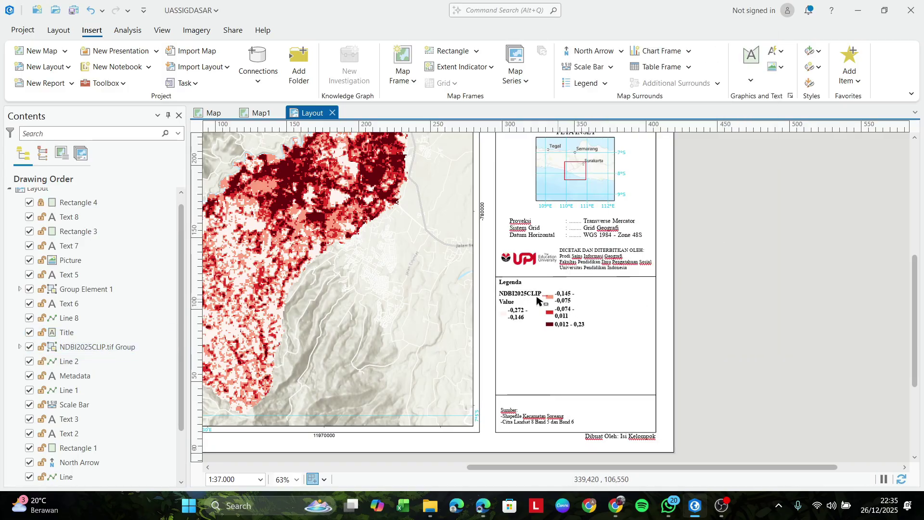
right_click(526, 296)
click(580, 207)
Step: Delete the NDBI2025CLIP layer name and the "Value" heading from the legend
scroll(485, 302, up, 4)
click(463, 277)
key(Delete)
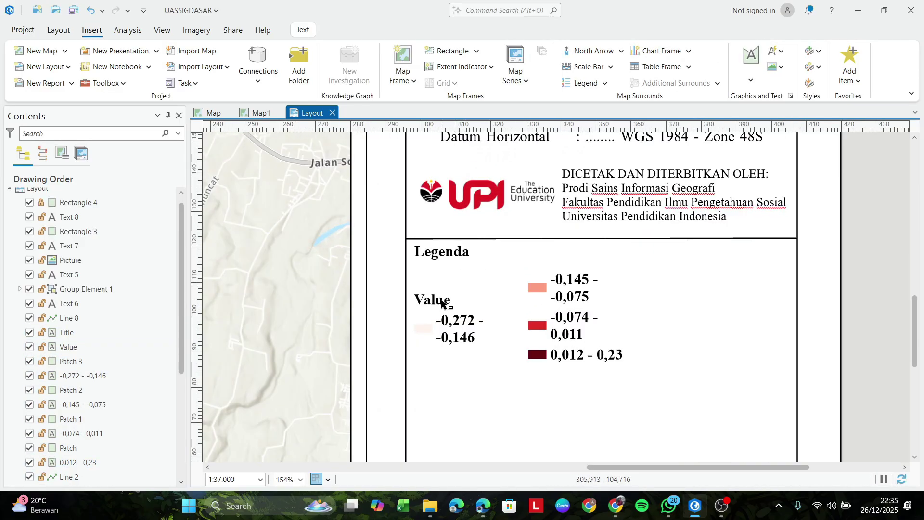
click(446, 303)
key(Delete)
Step: Examine the completed 2025 layout and its legend classes up close, and open the 2015 layout for comparison
key(alt+Tab)
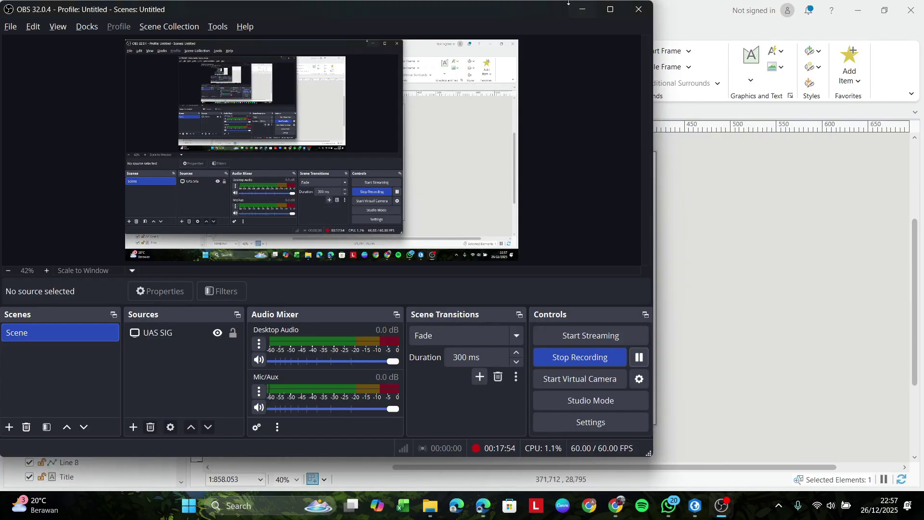
key(alt+Tab)
scroll(539, 291, up, 2)
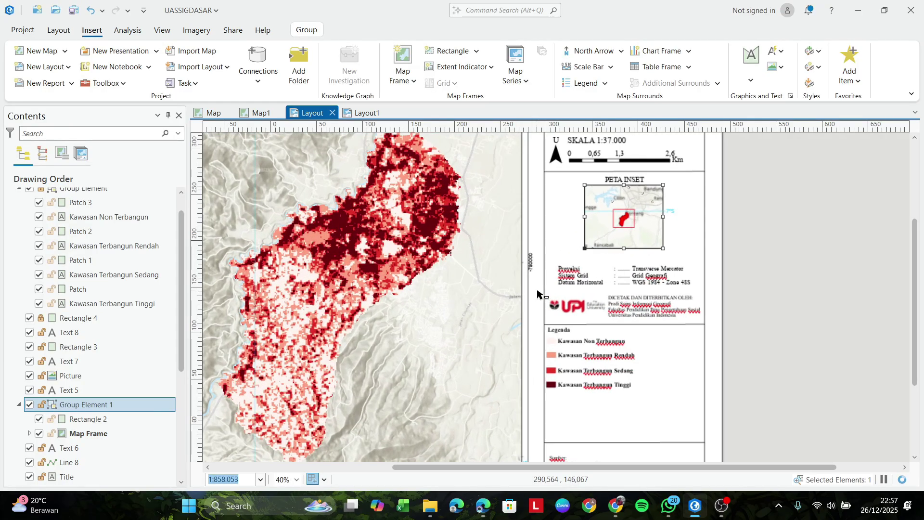
scroll(538, 291, down, 2)
drag(504, 295, 543, 294)
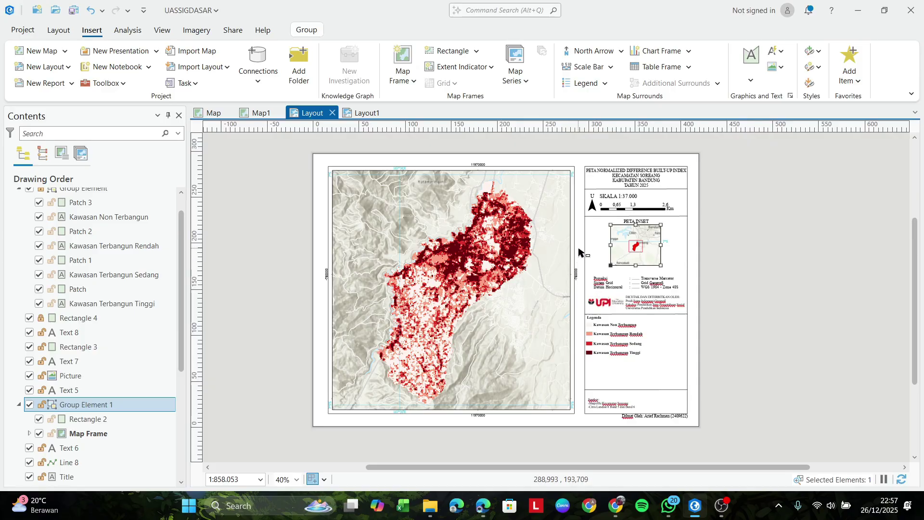
scroll(580, 251, up, 4)
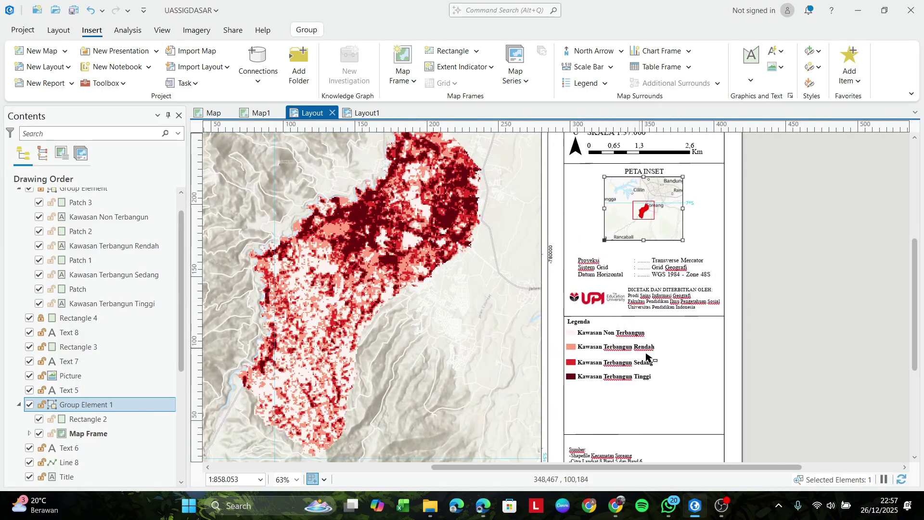
scroll(646, 357, up, 4)
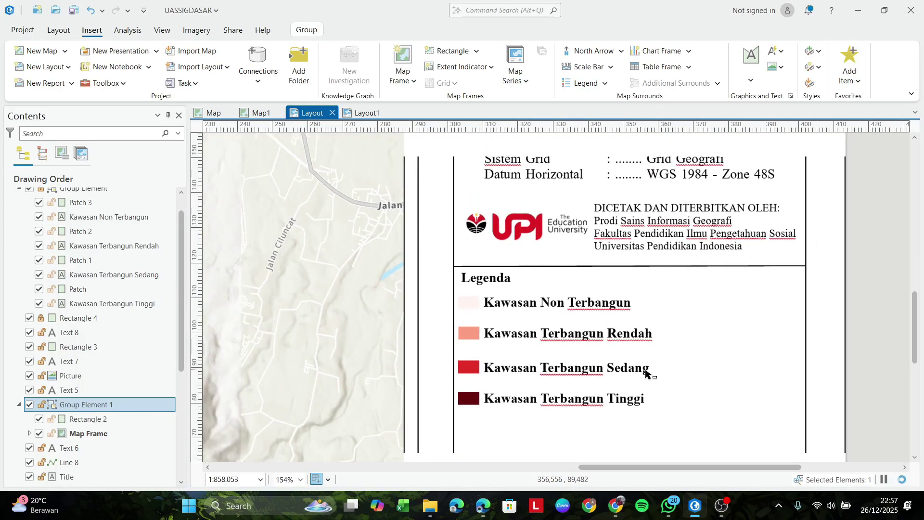
scroll(402, 299, down, 3)
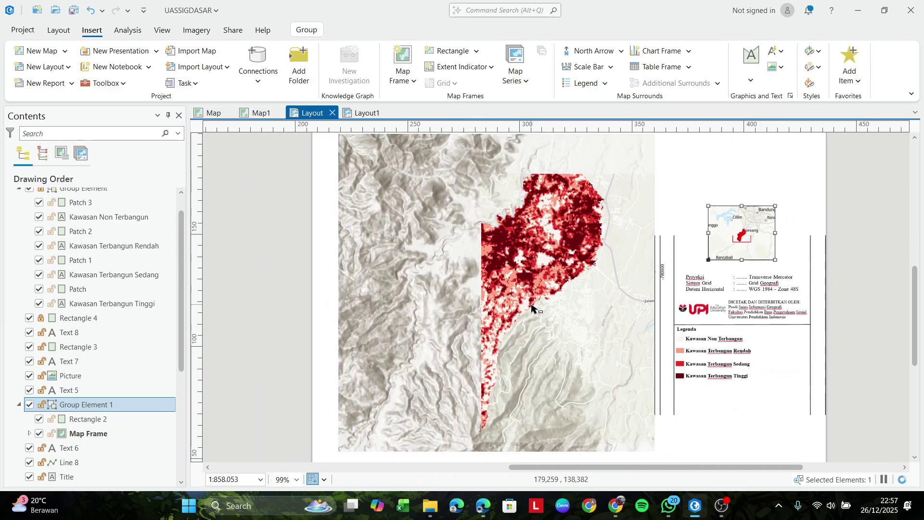
scroll(531, 308, down, 4)
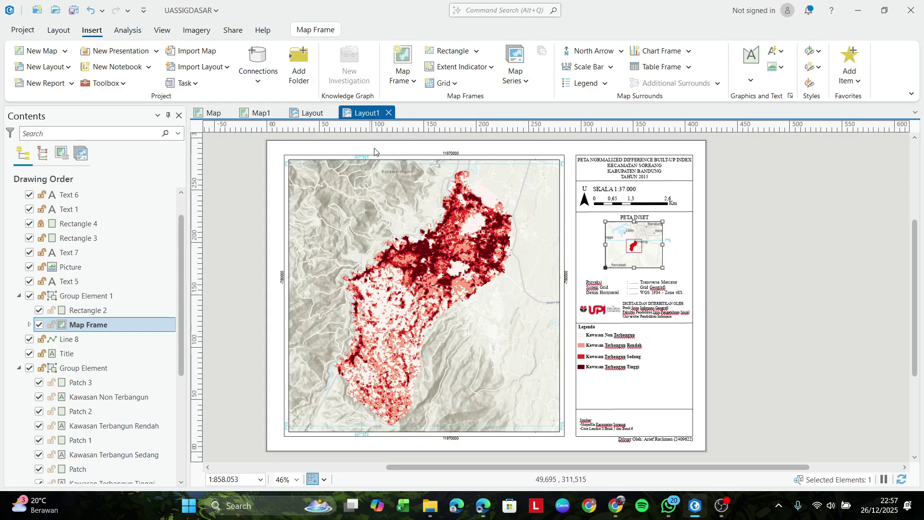
click(367, 113)
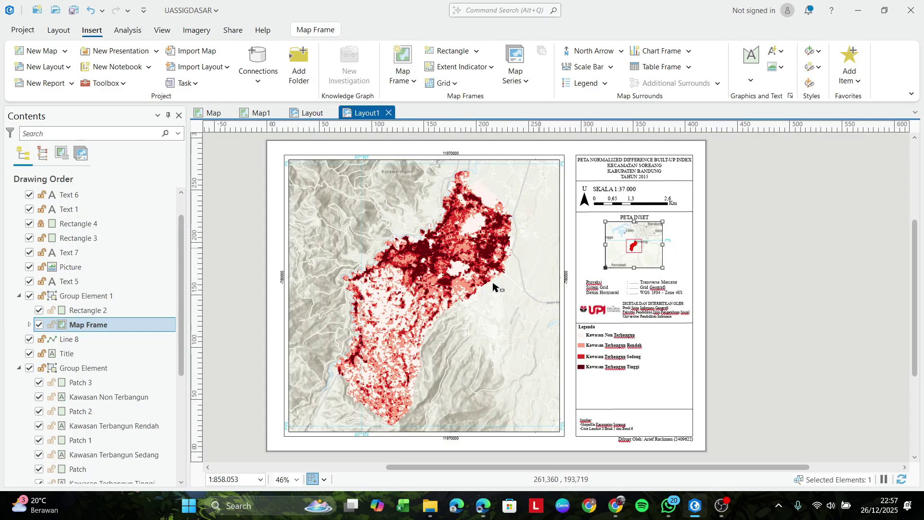